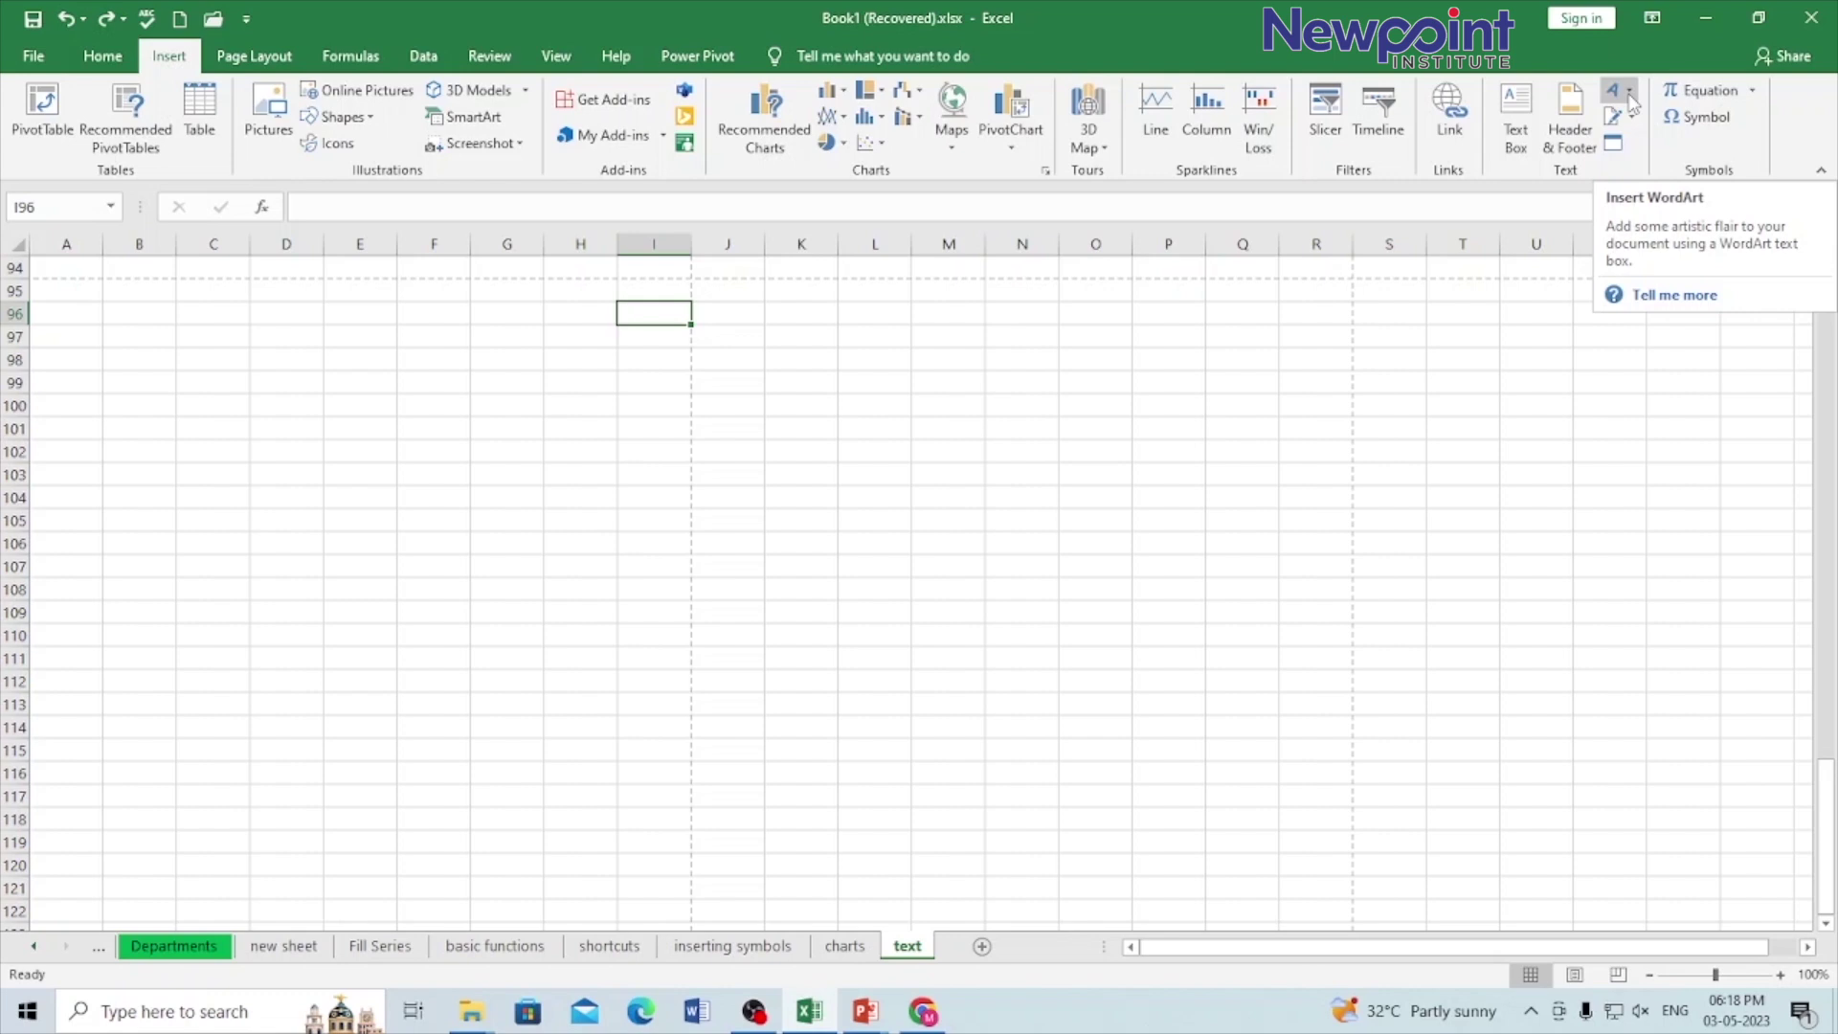
Step: Insert an orange-outline WordArt reading 'HR Department' and move it up toward row 95
click(1630, 96)
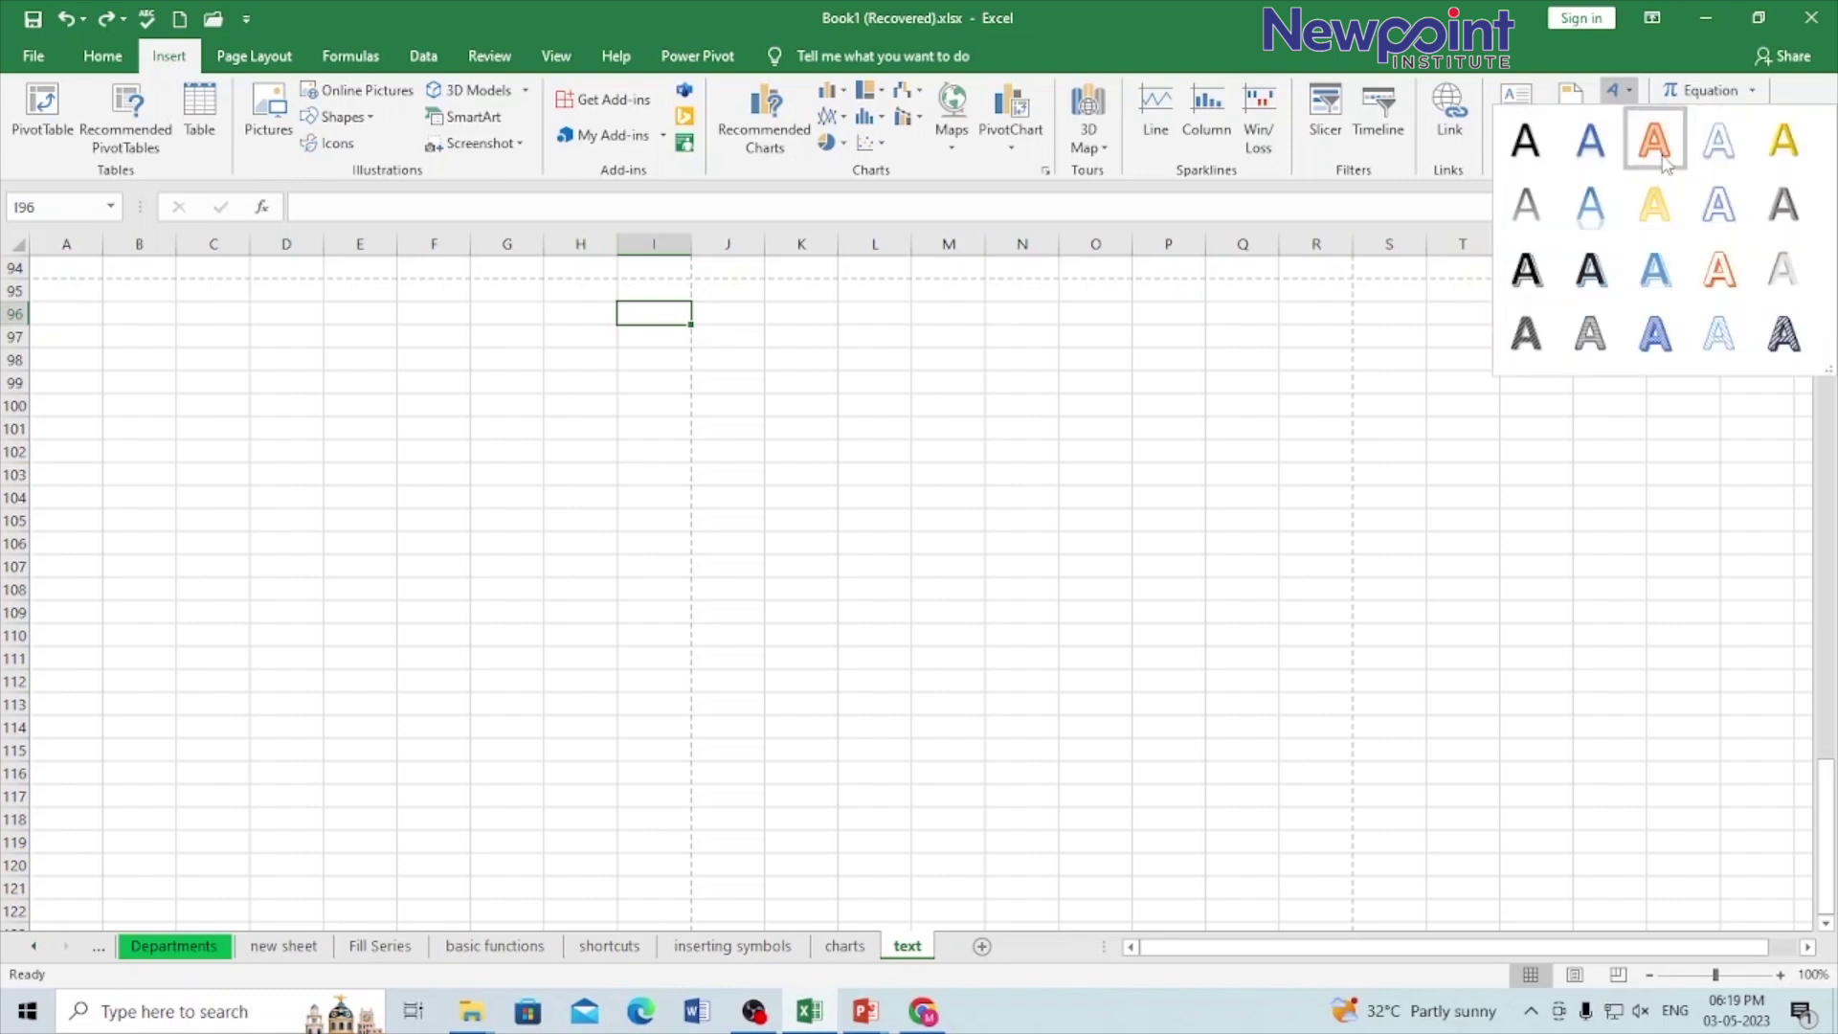
click(1719, 273)
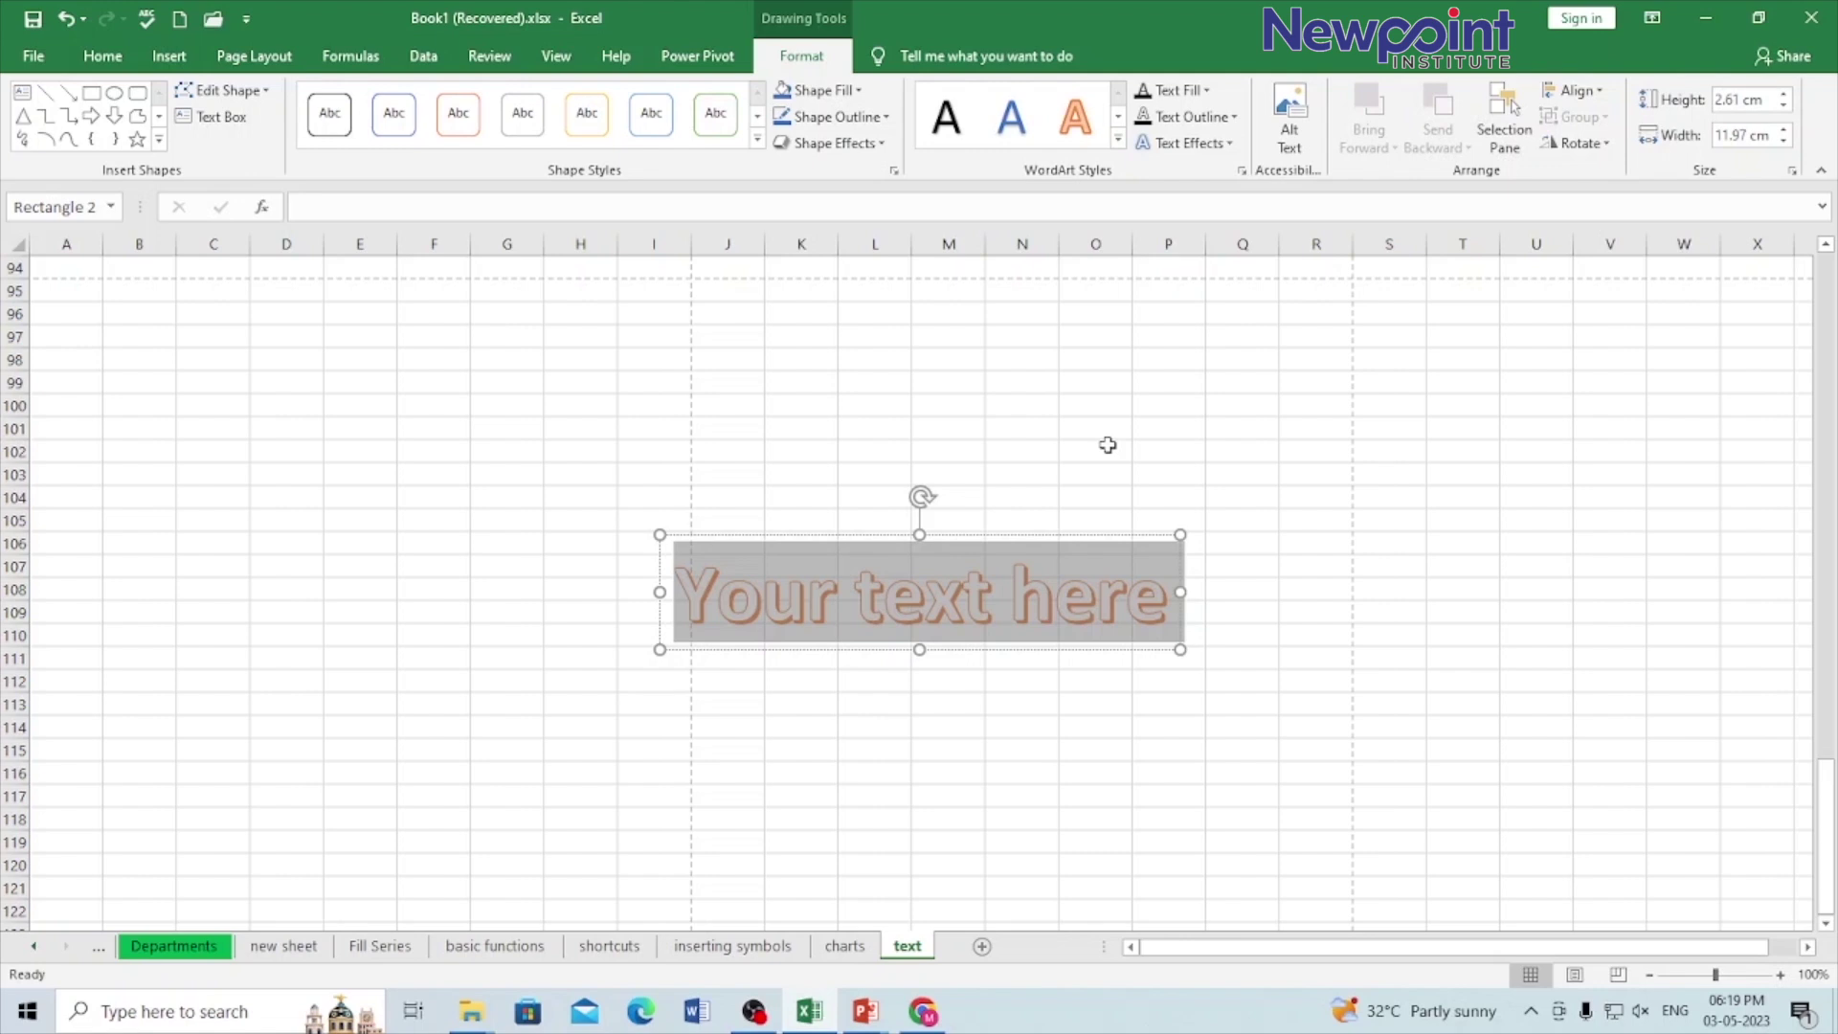
text(HR DEp)
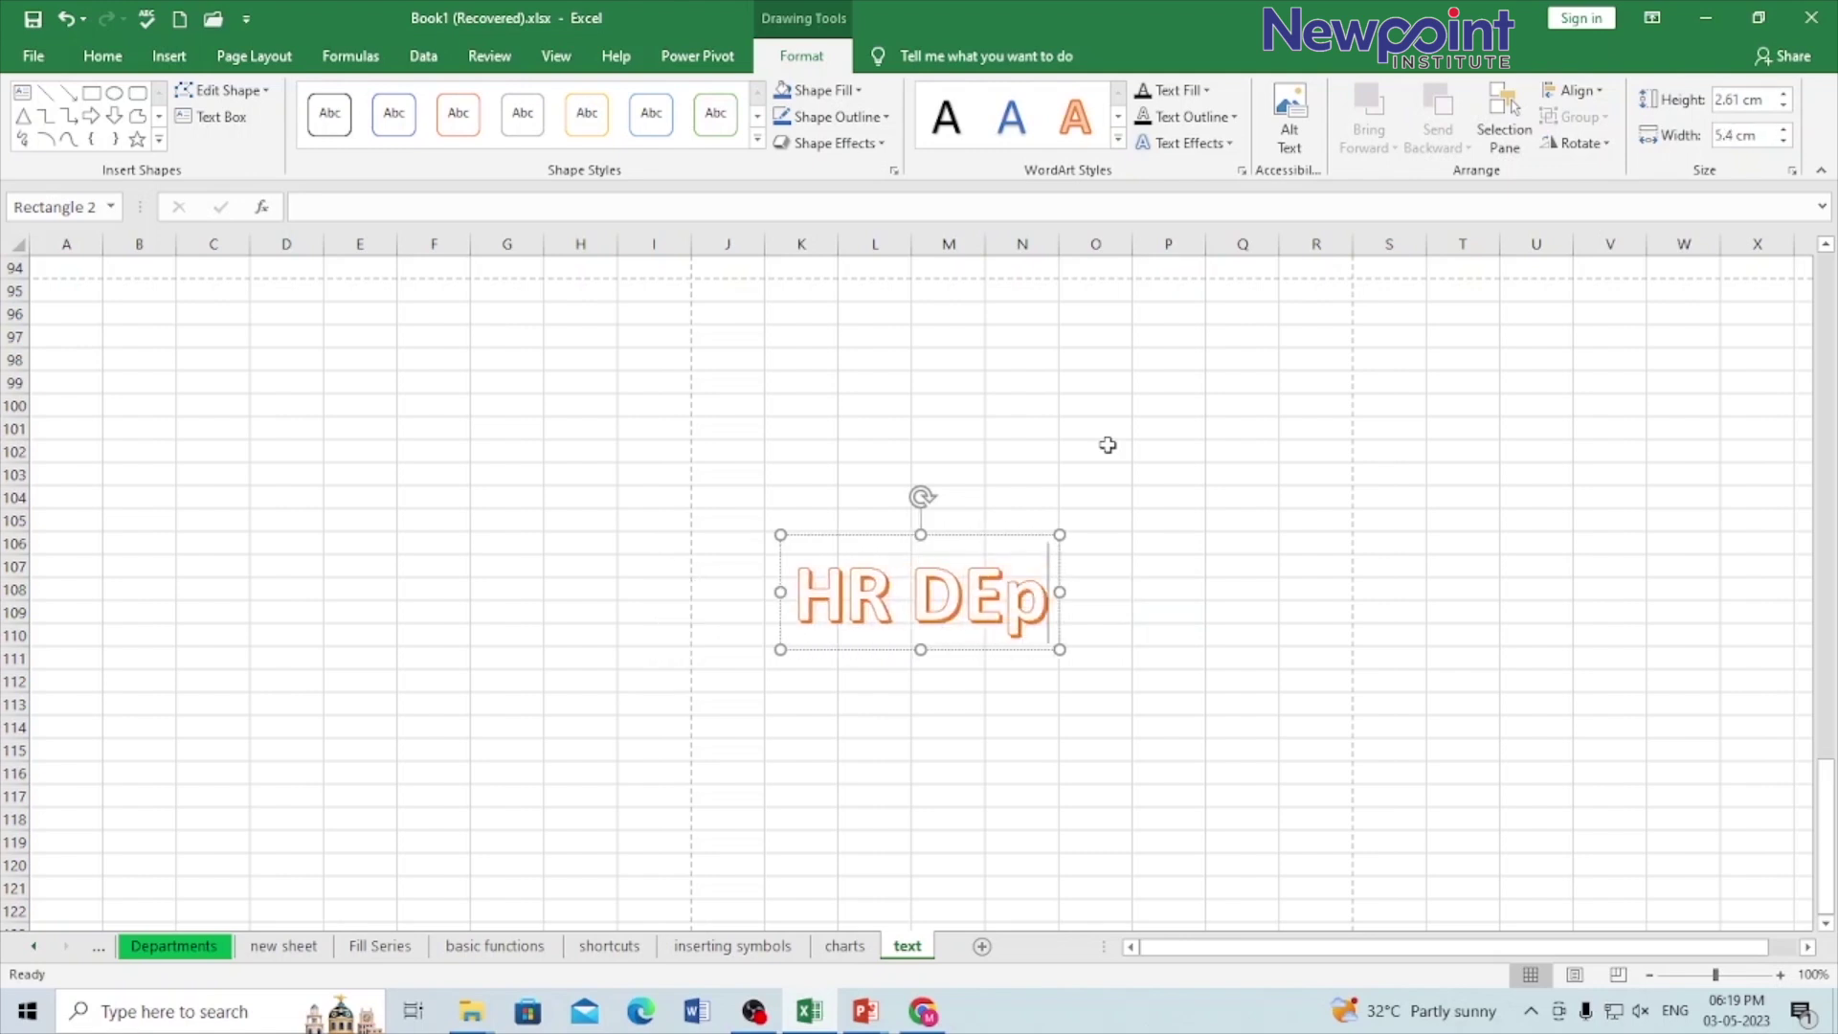
text(ar)
key(BackSpace)
key(BackSpace)
key(BackSpace)
key(BackSpace)
key(BackSpace)
key(BackSpace)
text(Department)
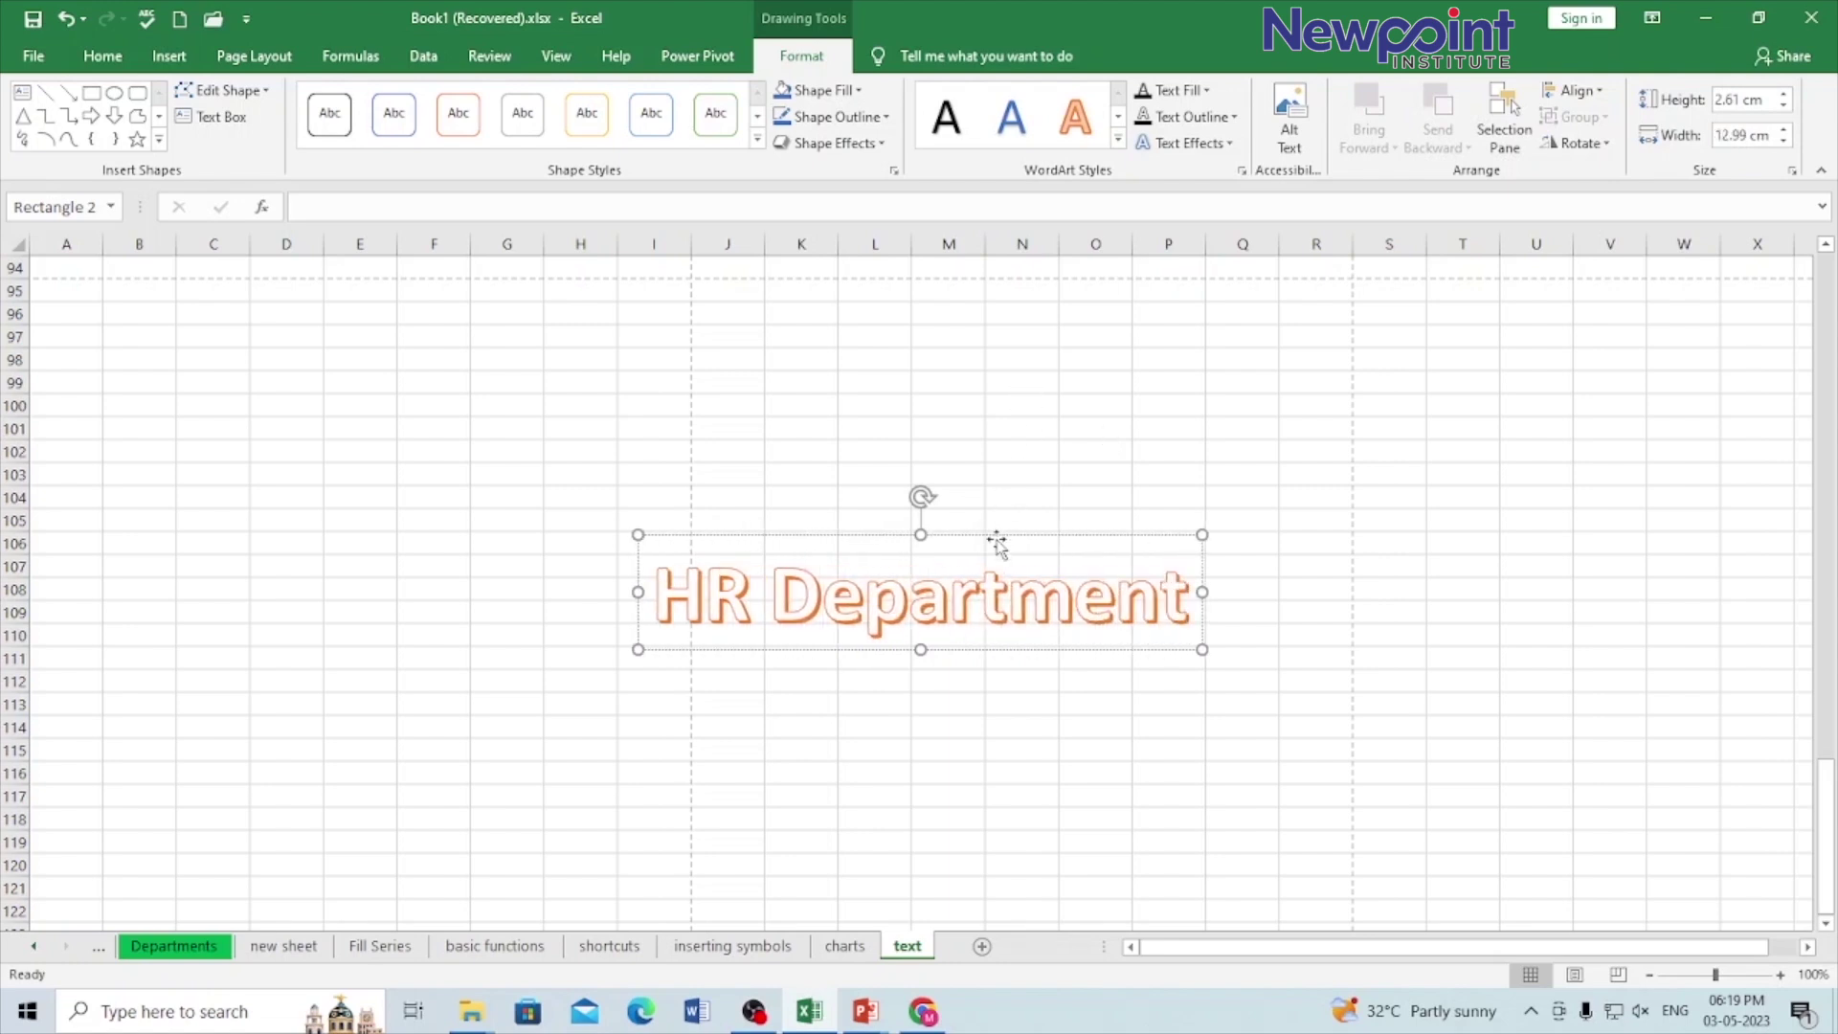
drag(997, 542, 919, 268)
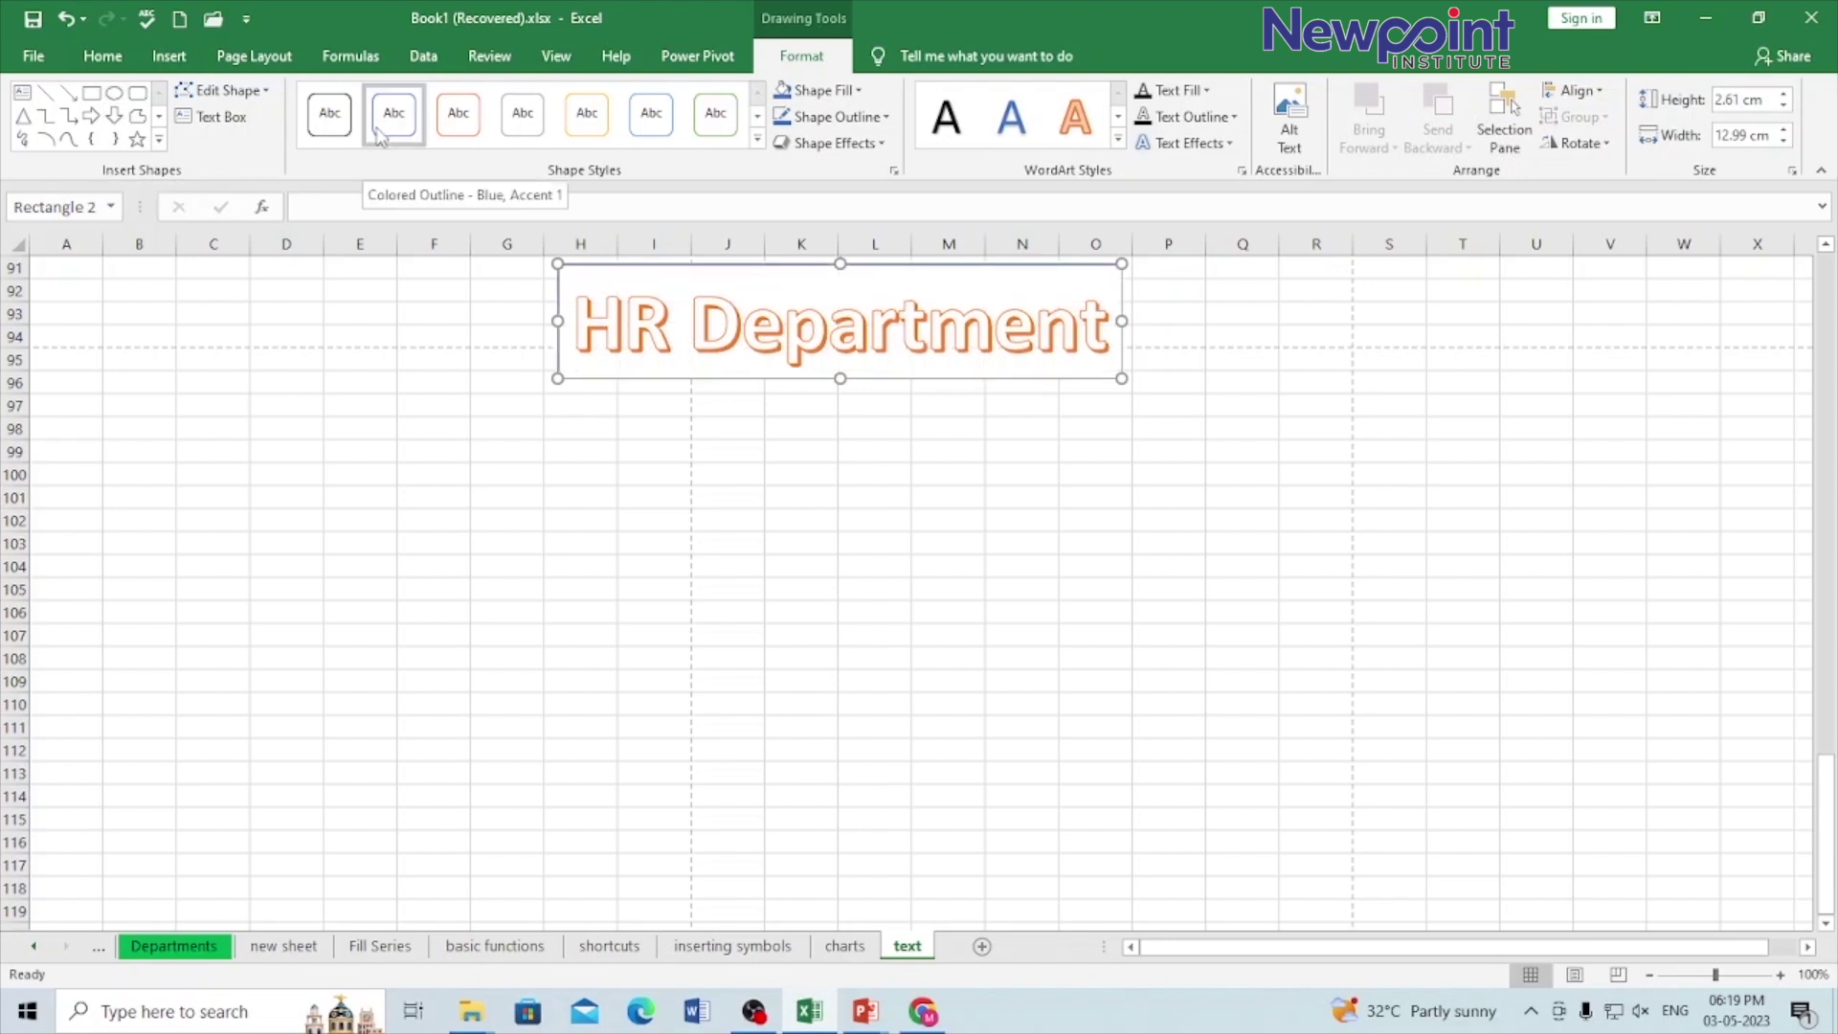
Step: Give the HR Department WordArt box a coloured-outline style, light blue fill and a reflection
click(467, 125)
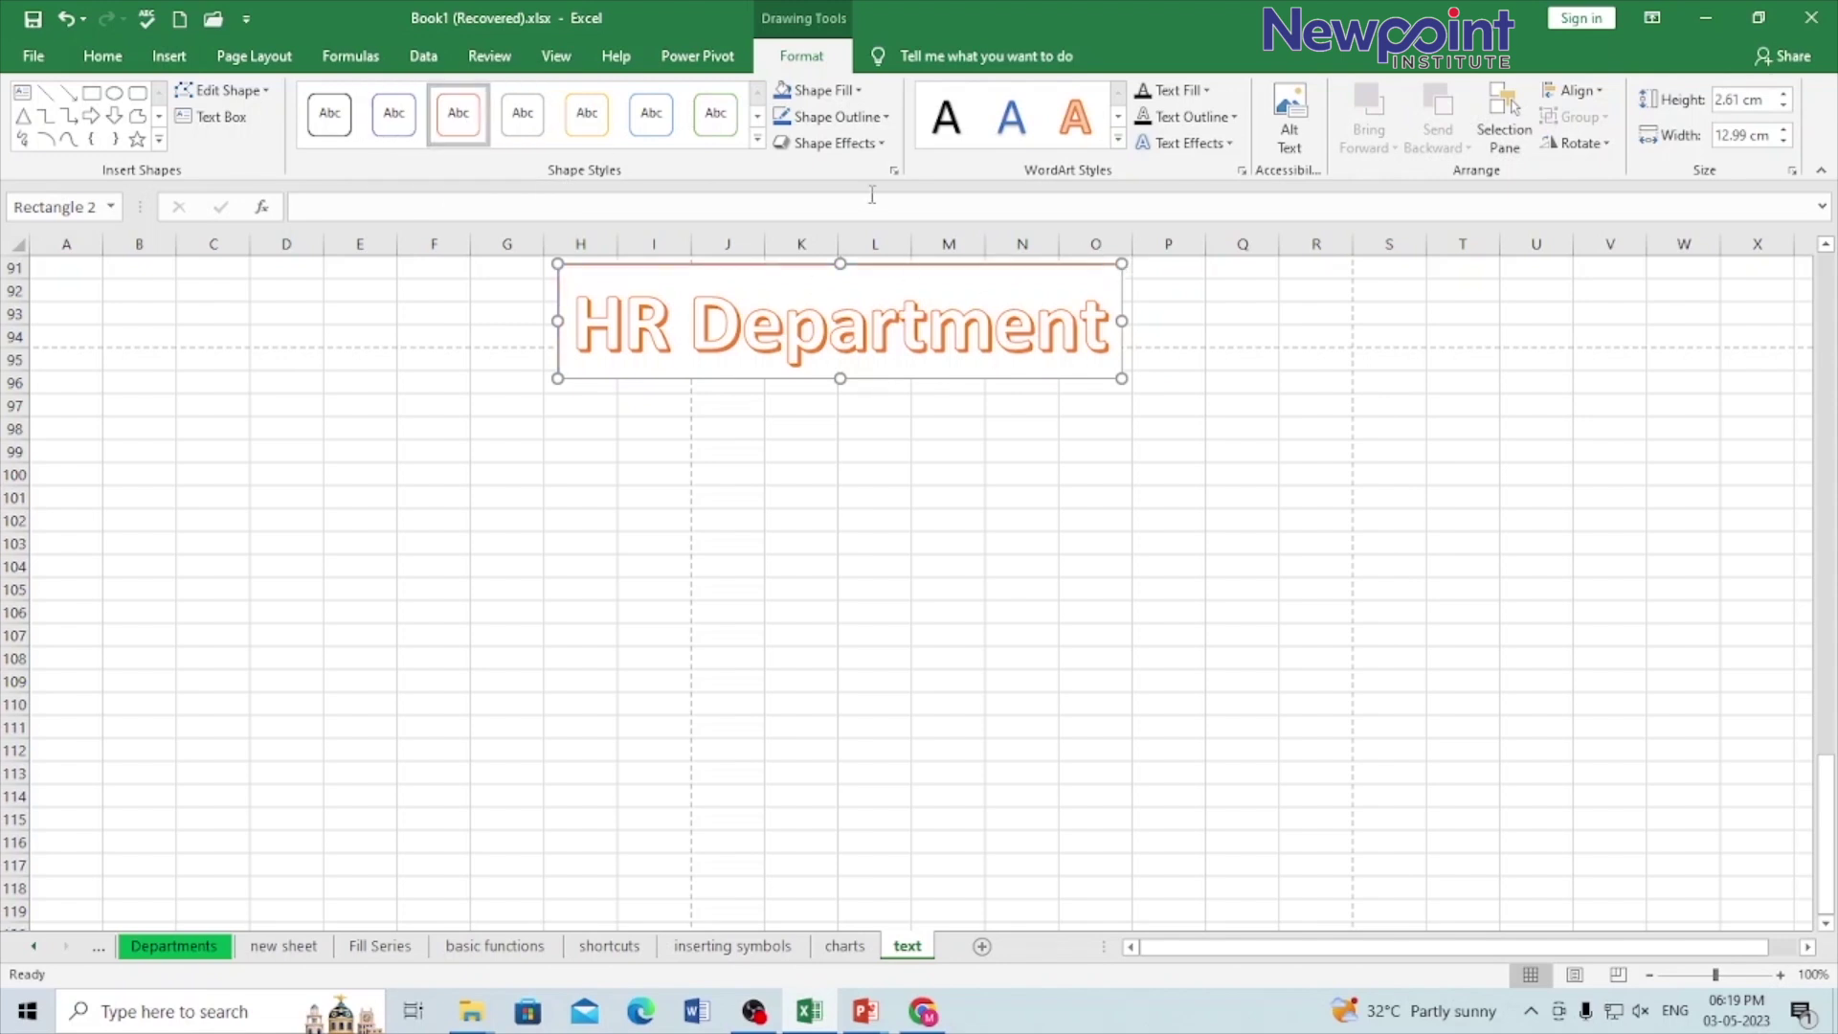
click(854, 92)
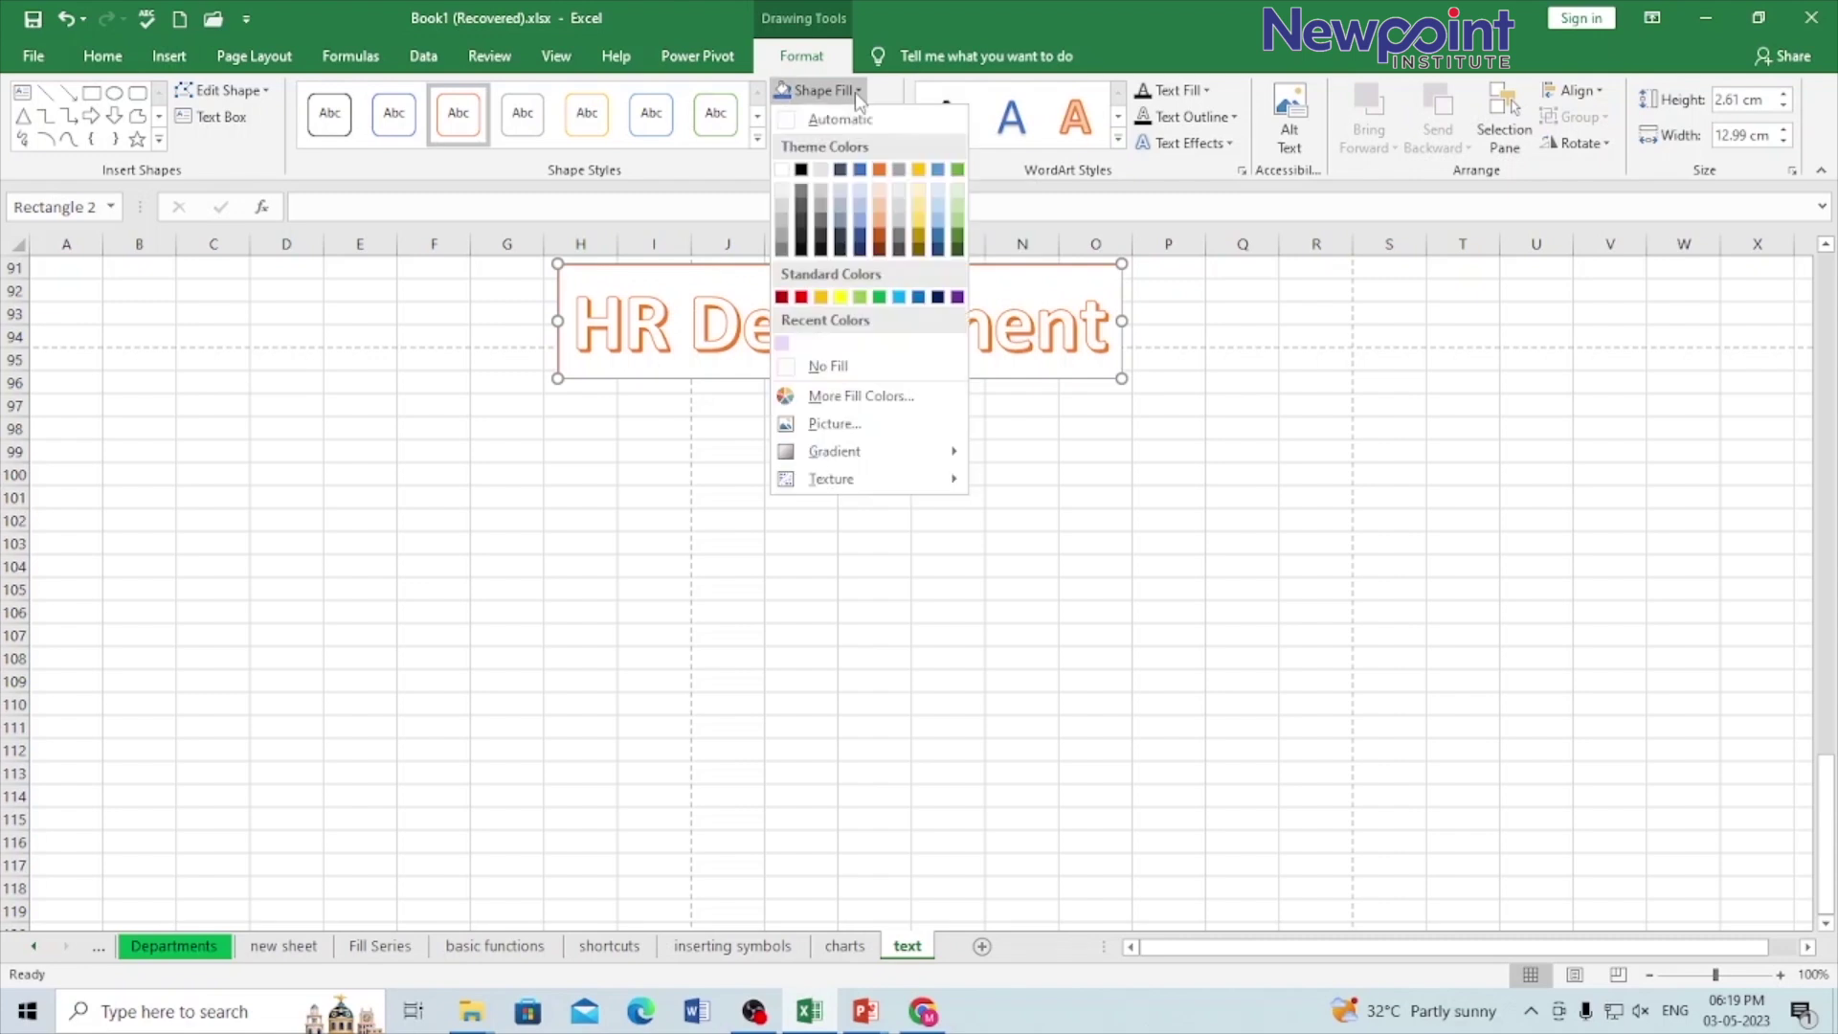
click(863, 219)
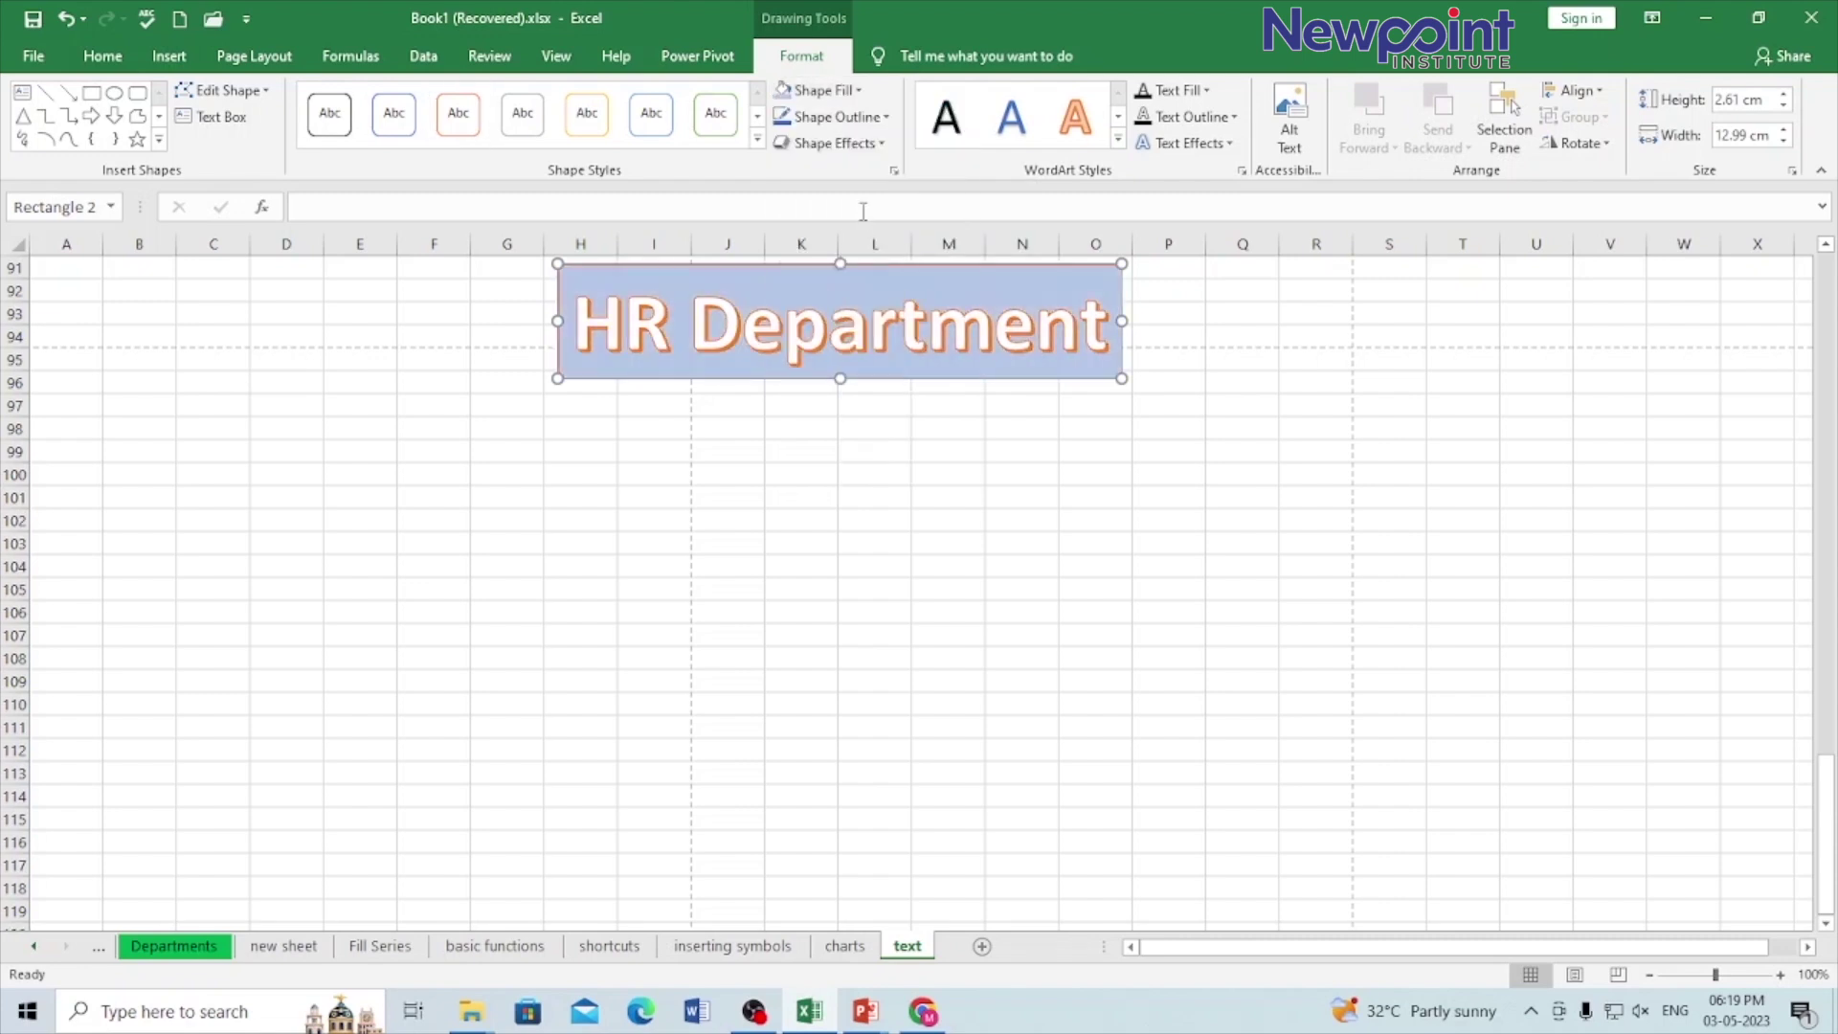
click(882, 144)
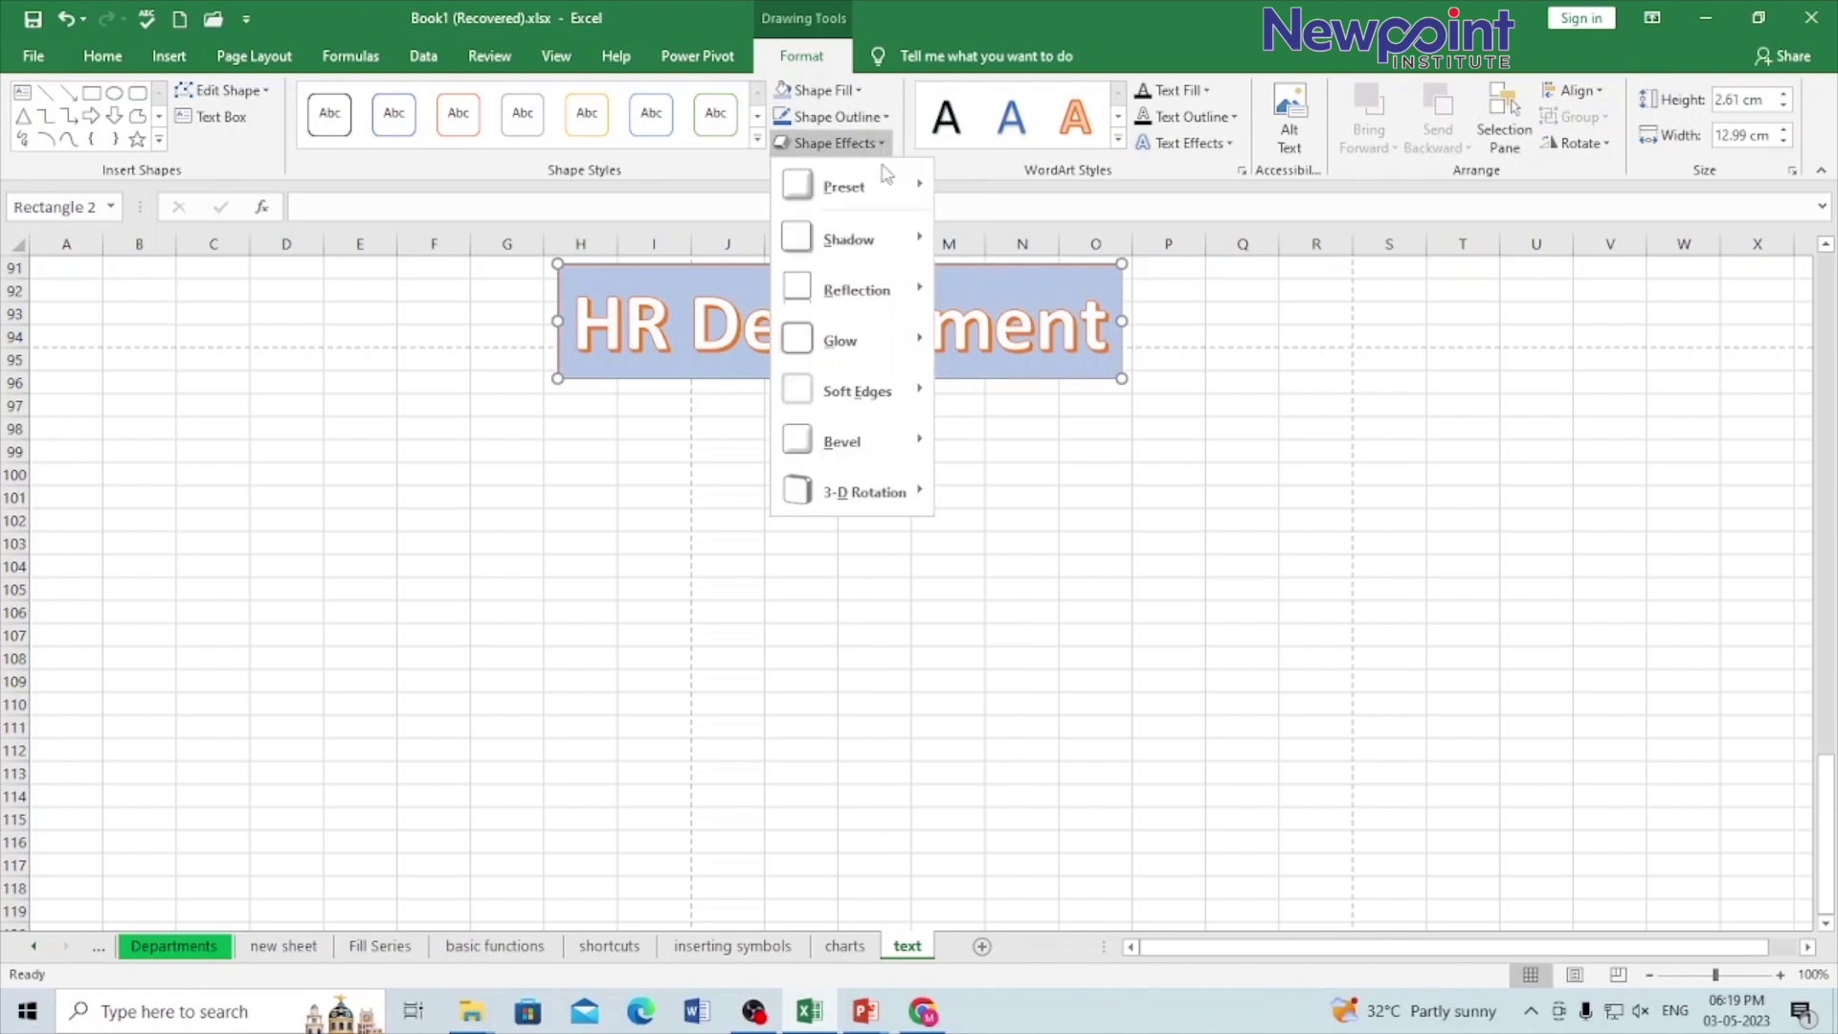
mouse_move(861, 292)
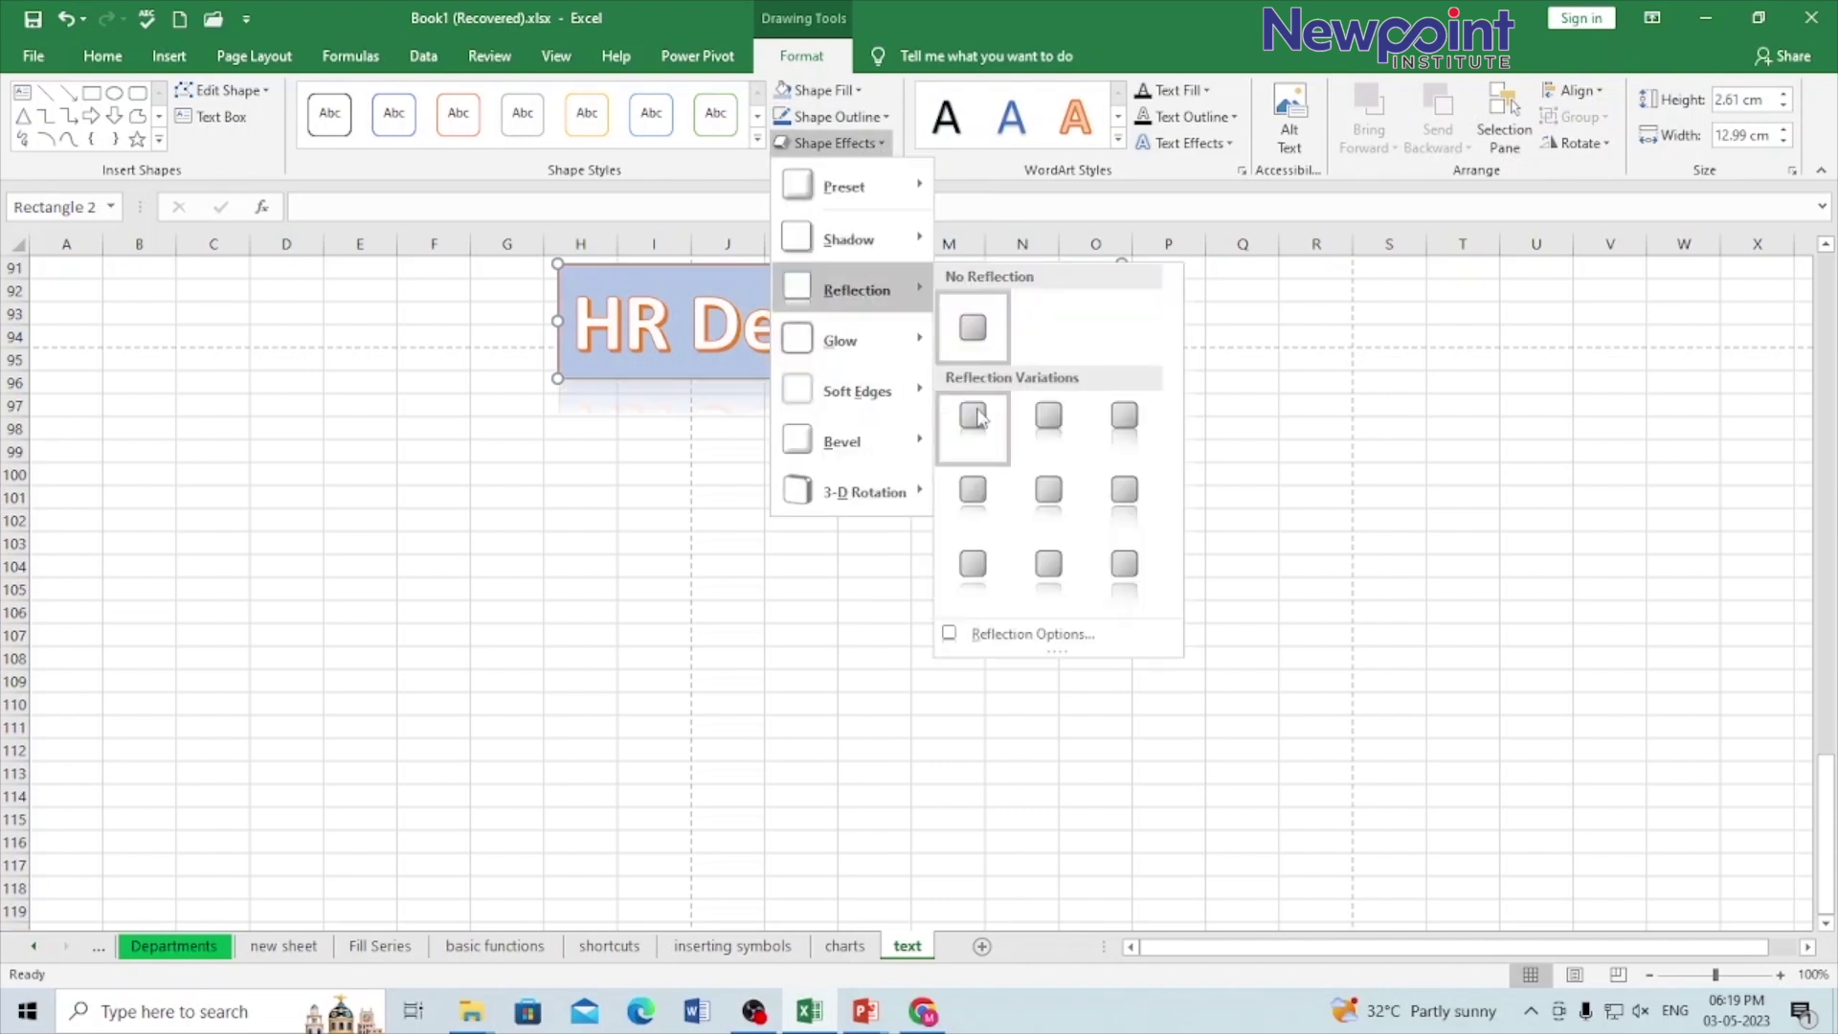
click(974, 417)
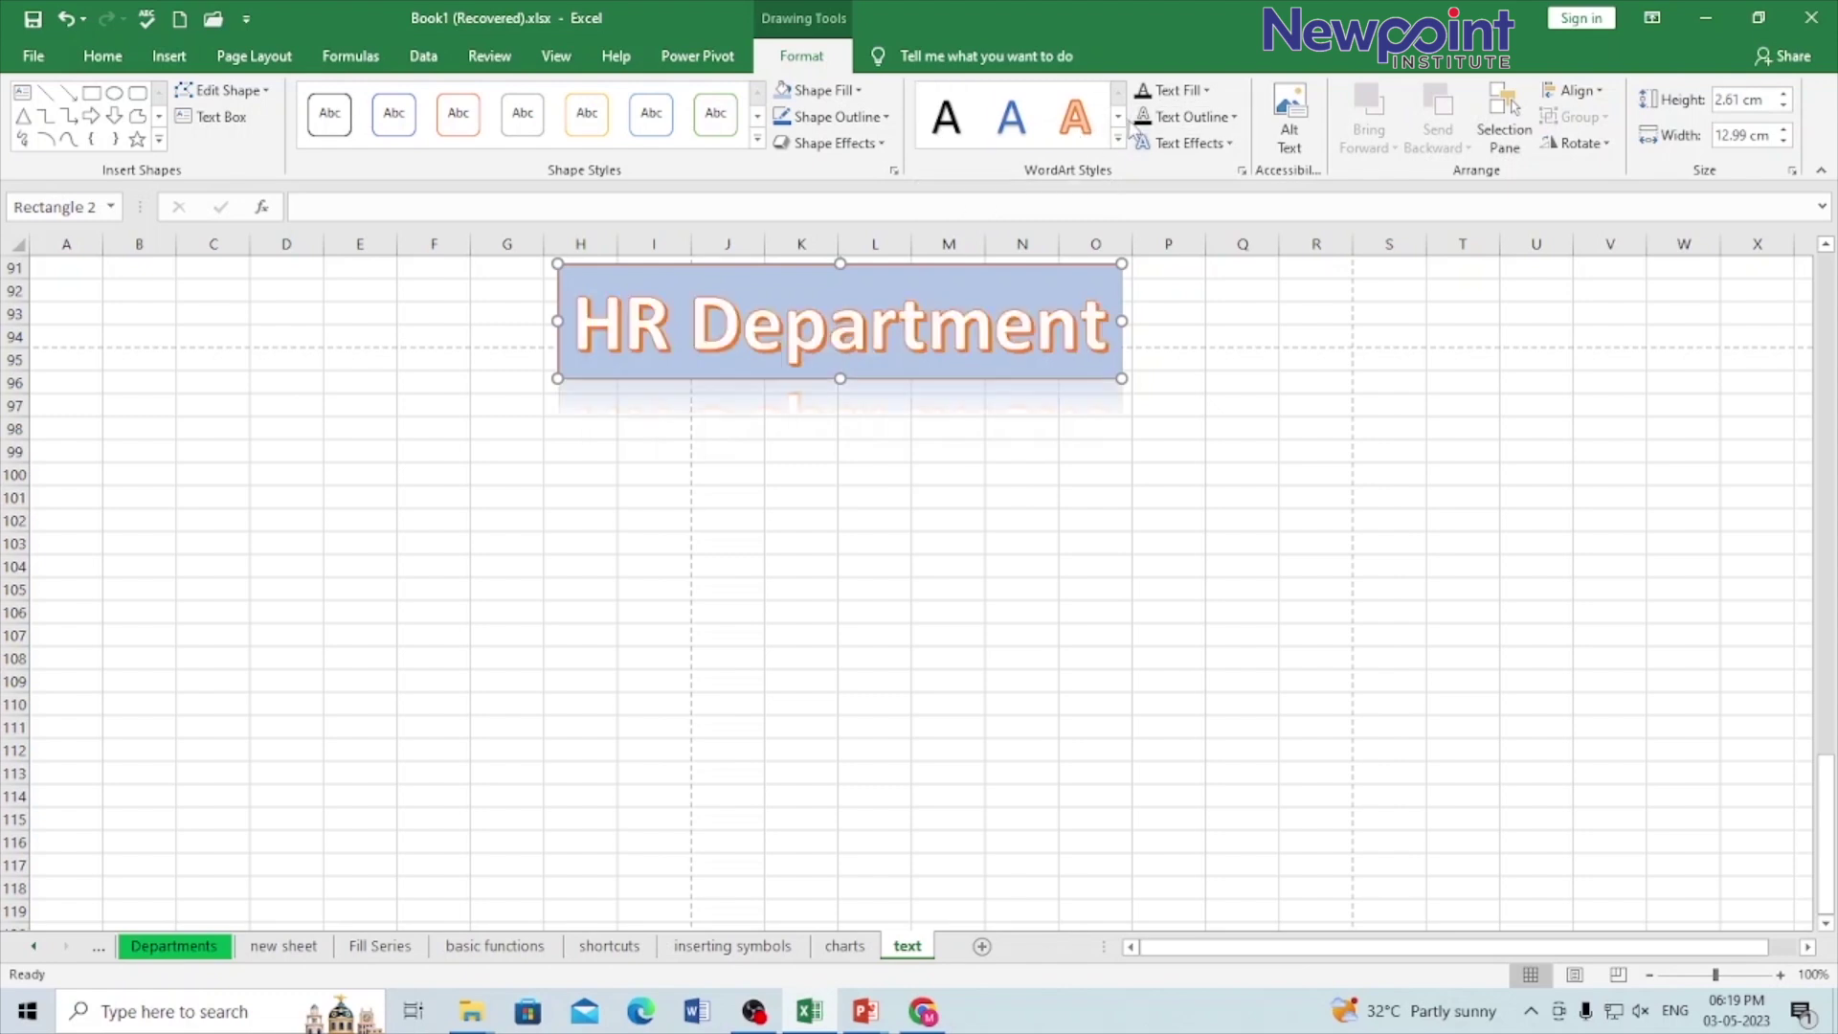
Step: Make the HR Department lettering yellow and give it a Relaxed Inset bevel
click(1117, 116)
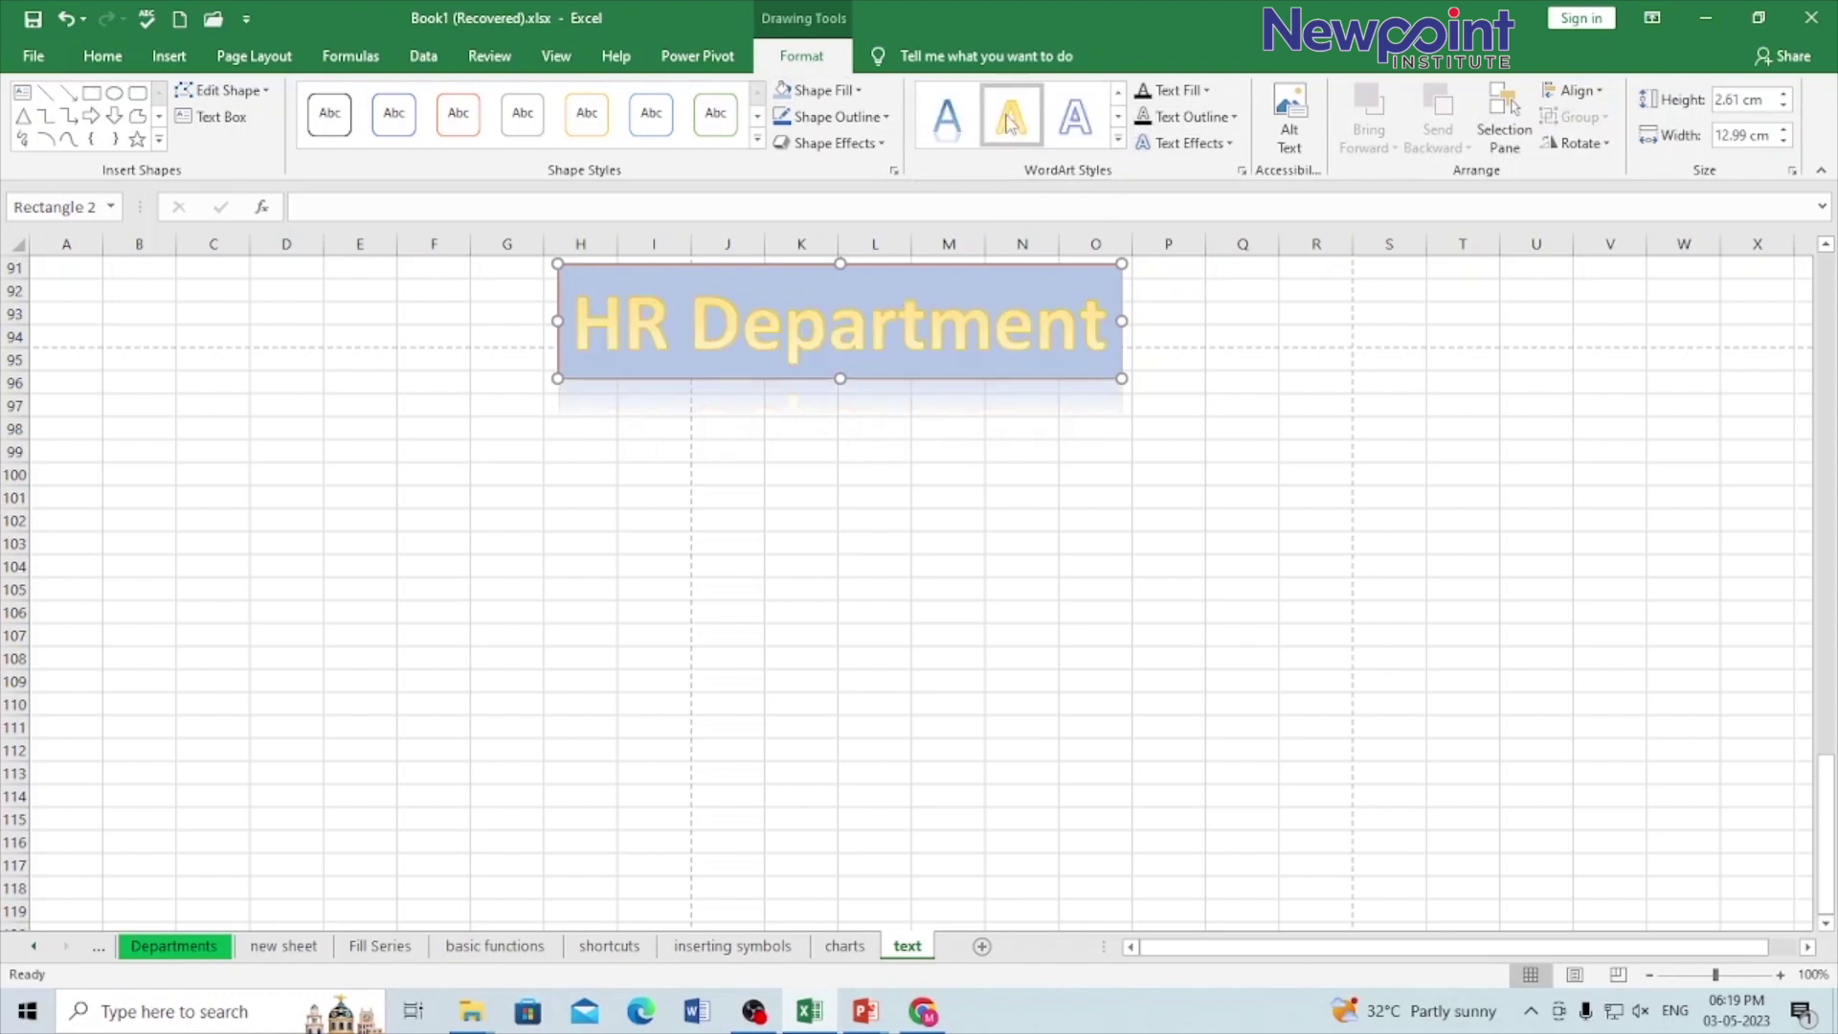
click(1011, 124)
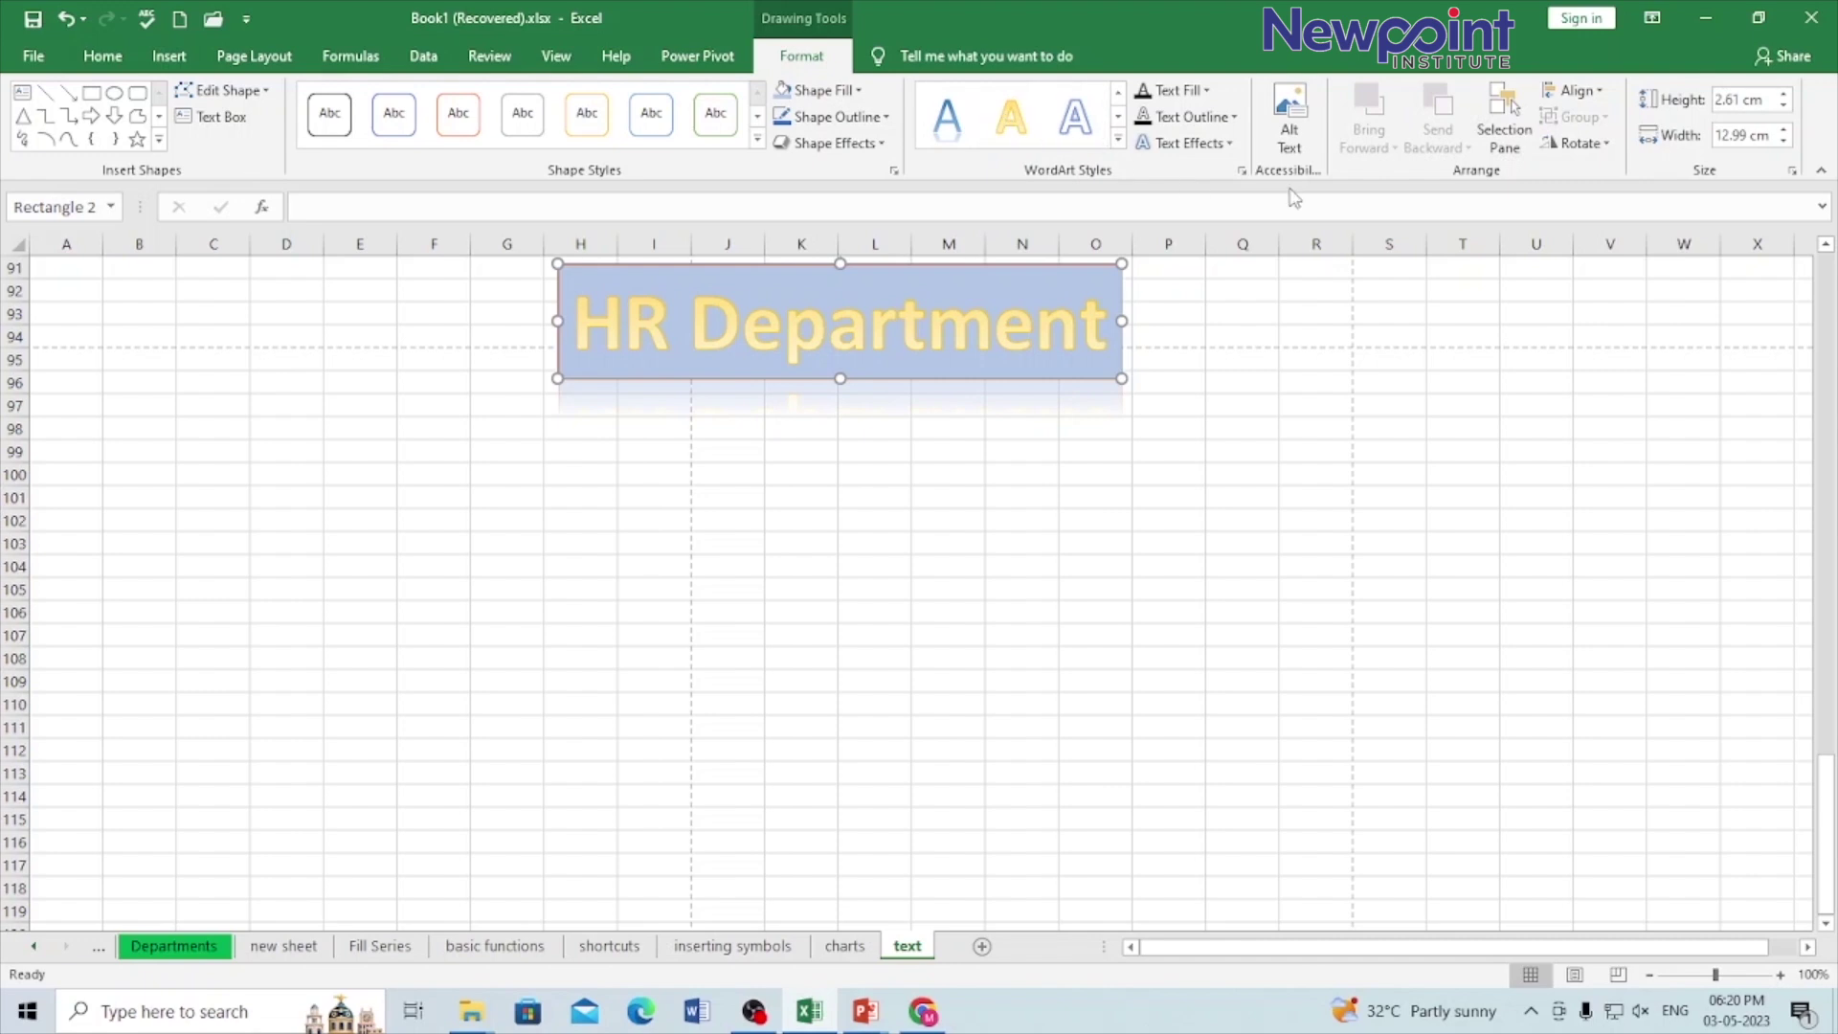
click(1207, 91)
click(1207, 91)
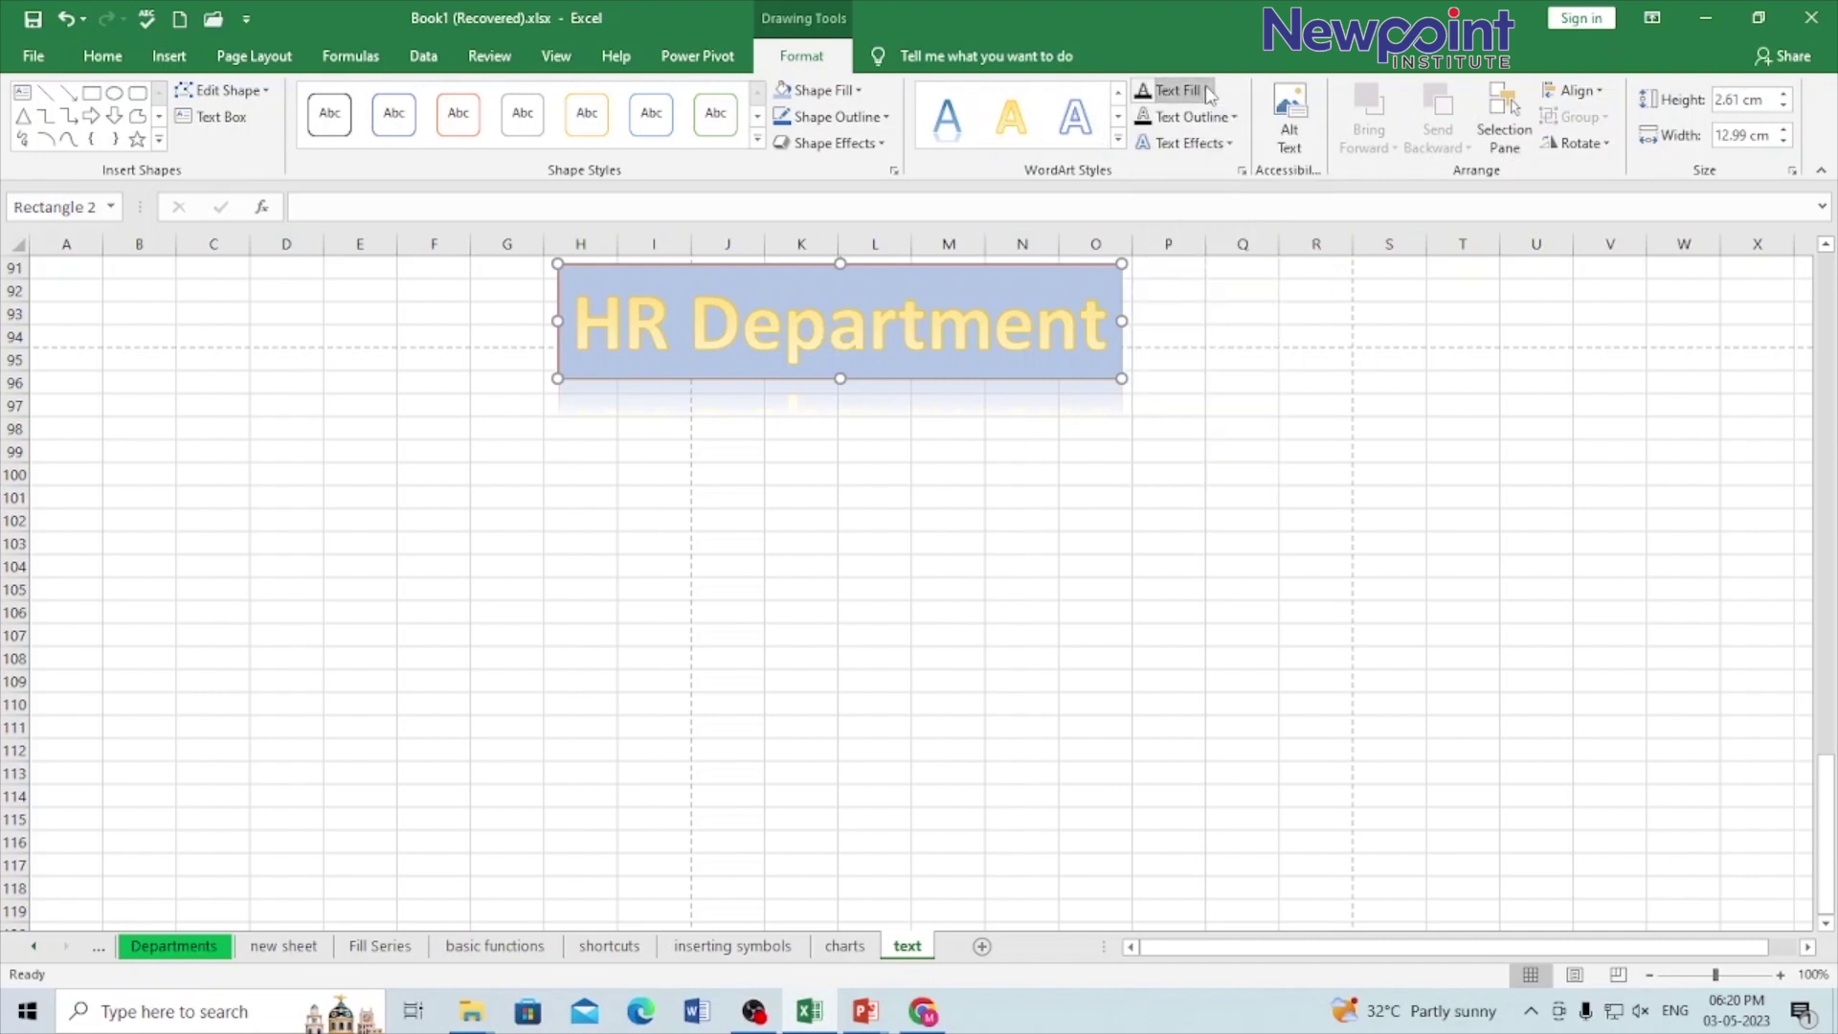
click(1229, 143)
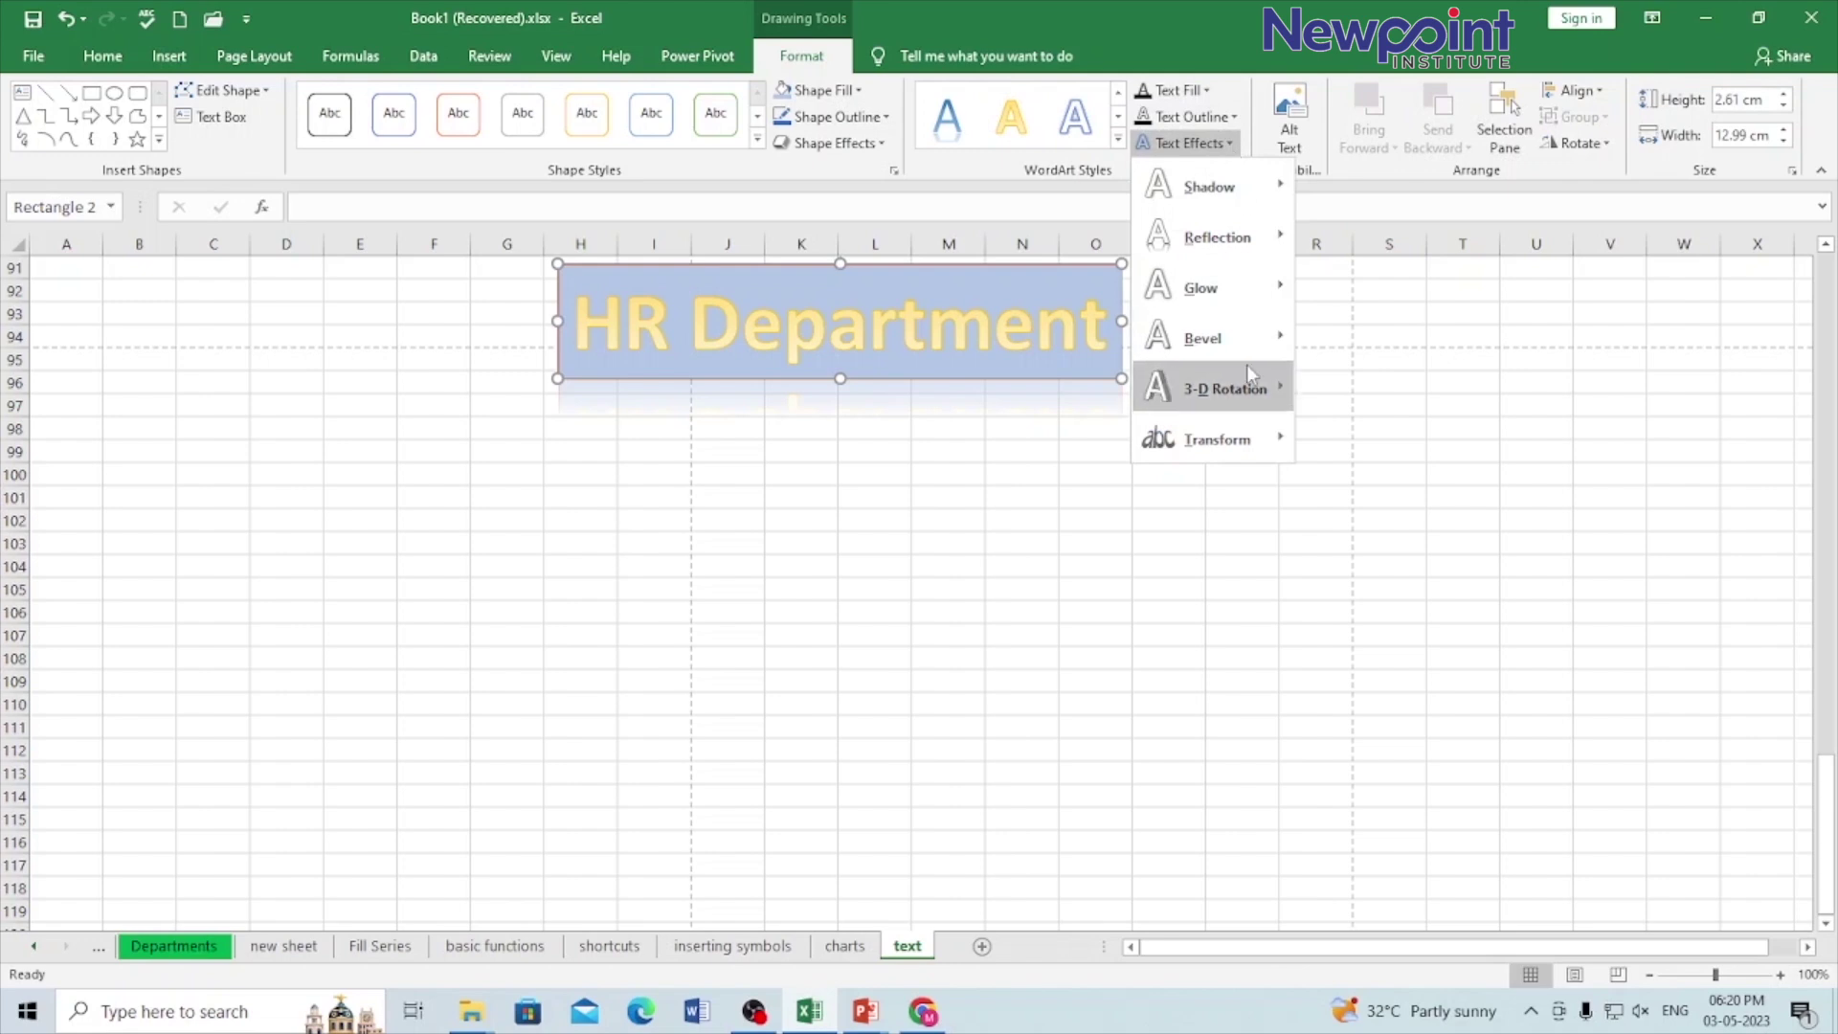
mouse_move(1246, 341)
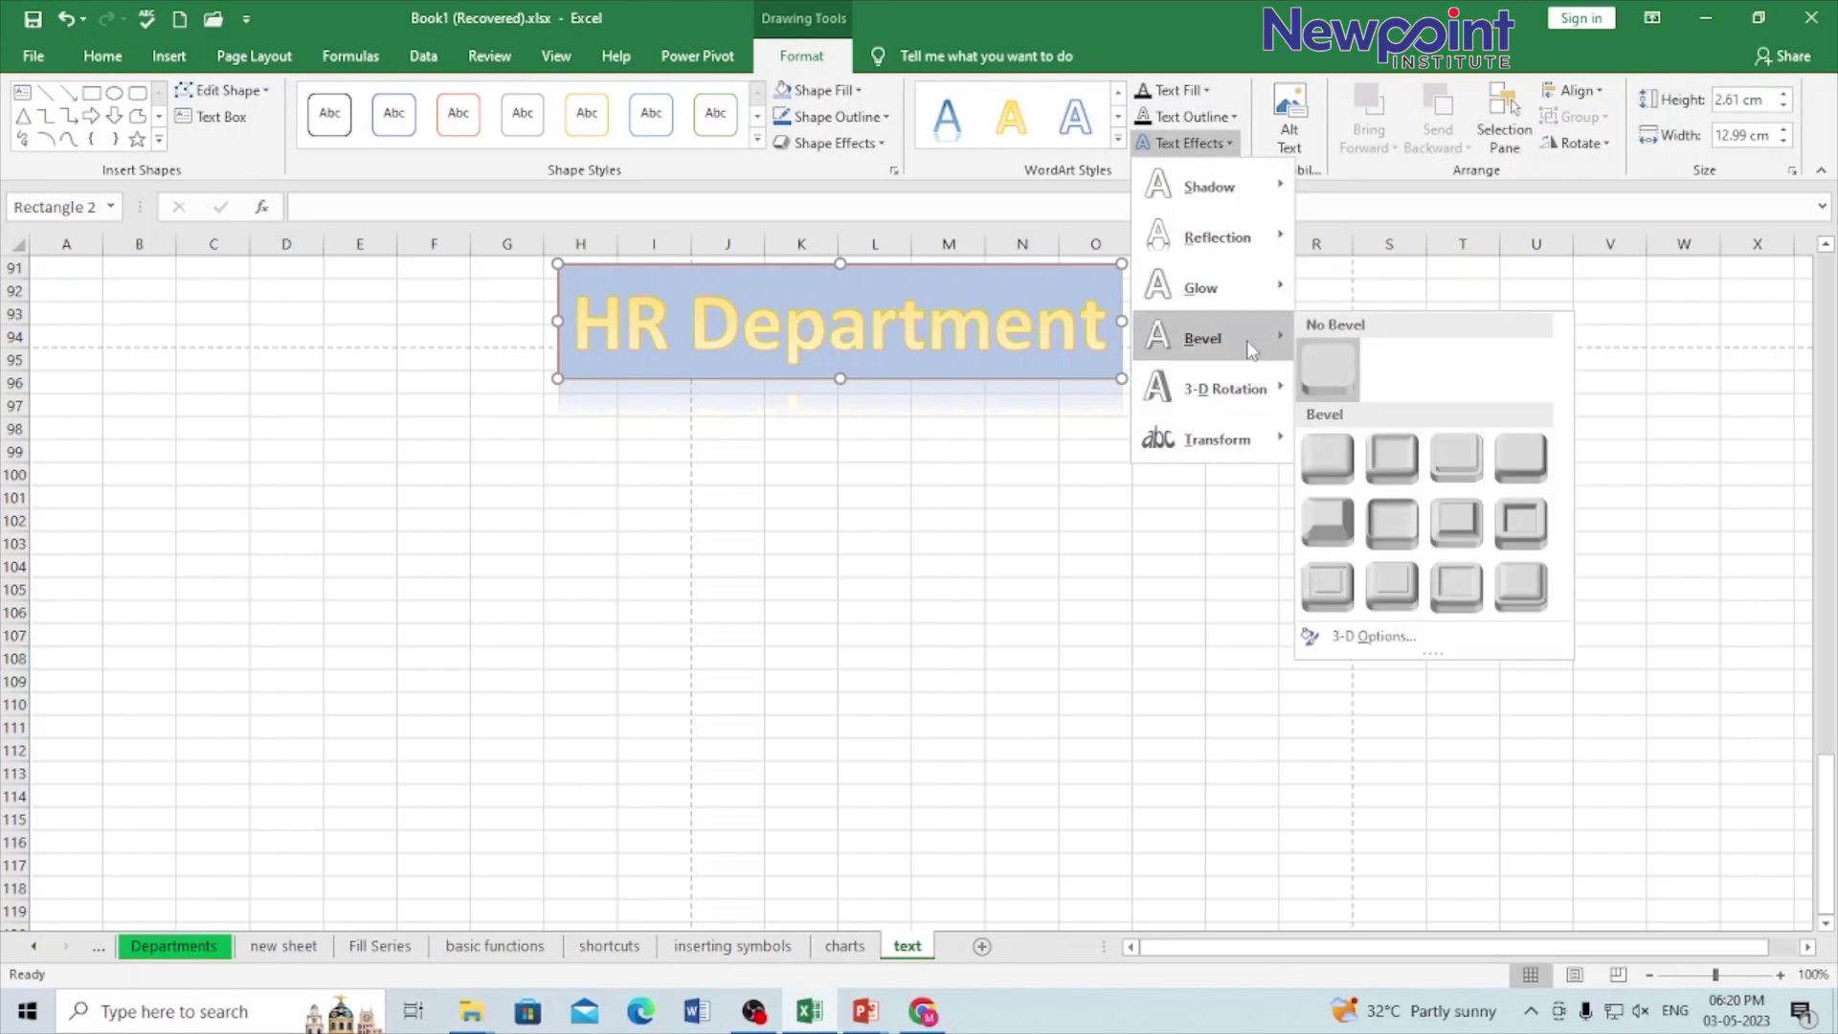
click(1384, 472)
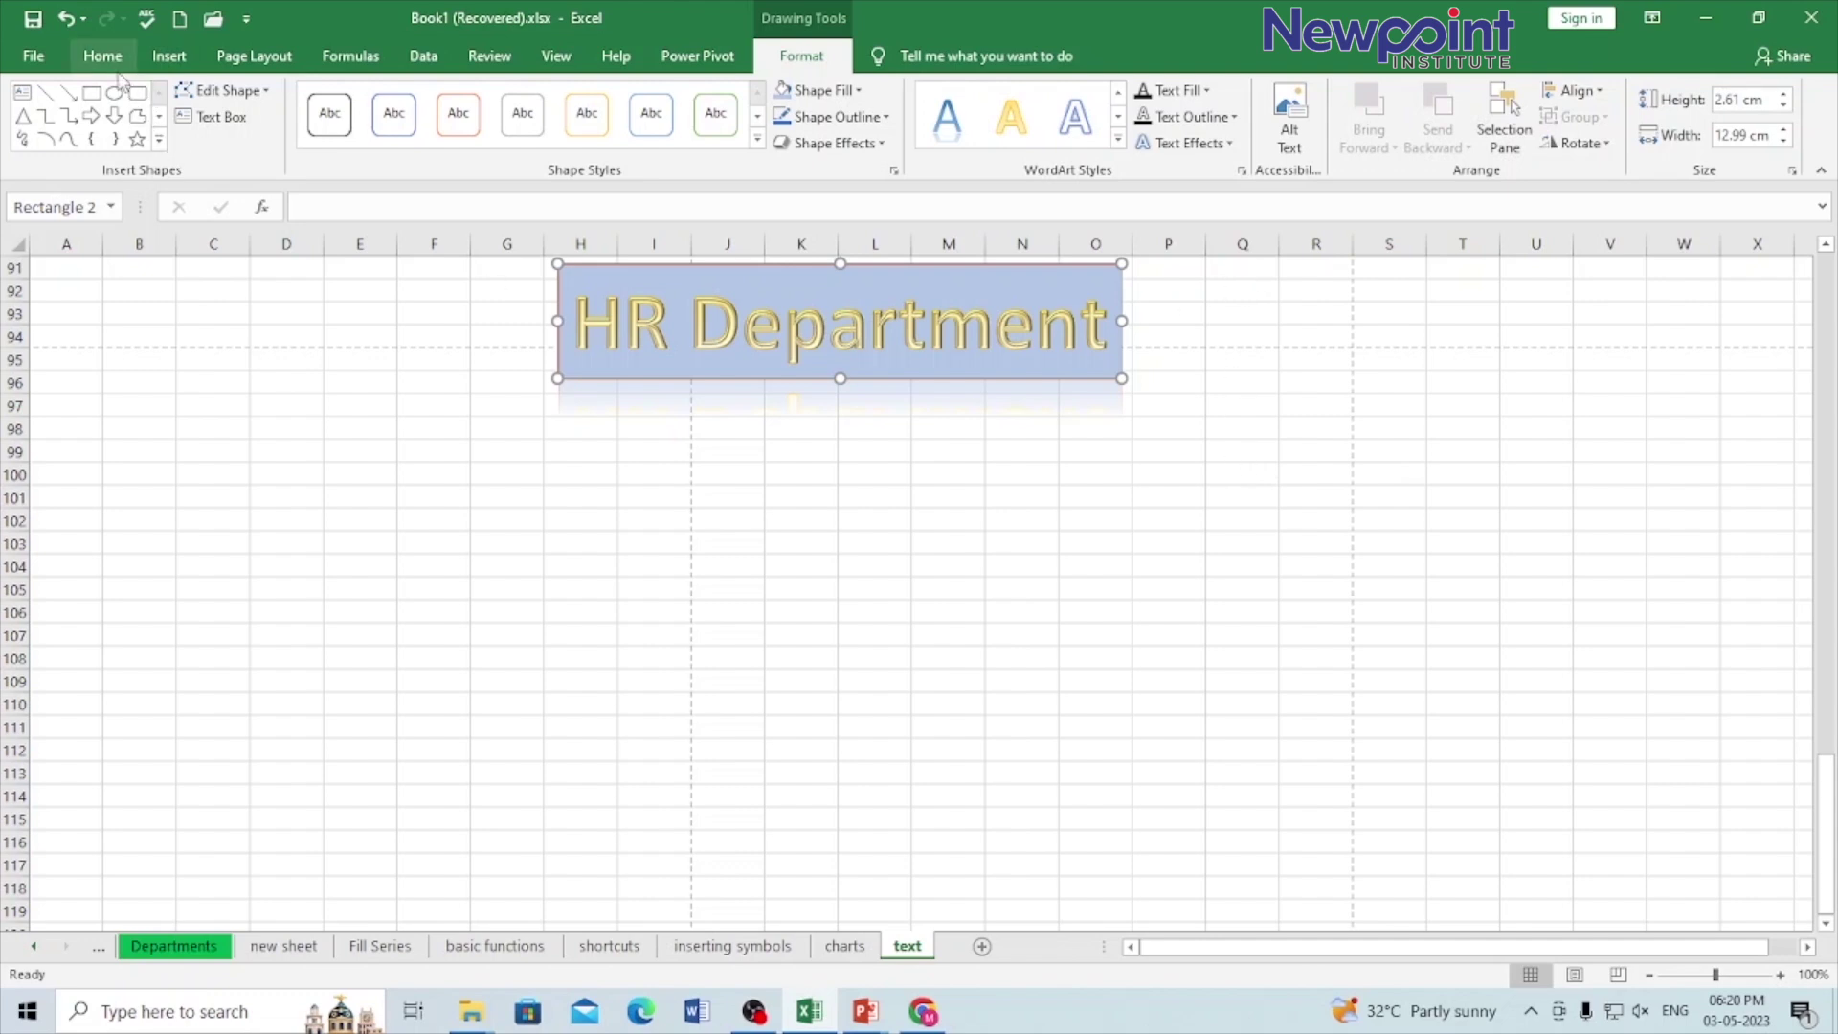
click(170, 57)
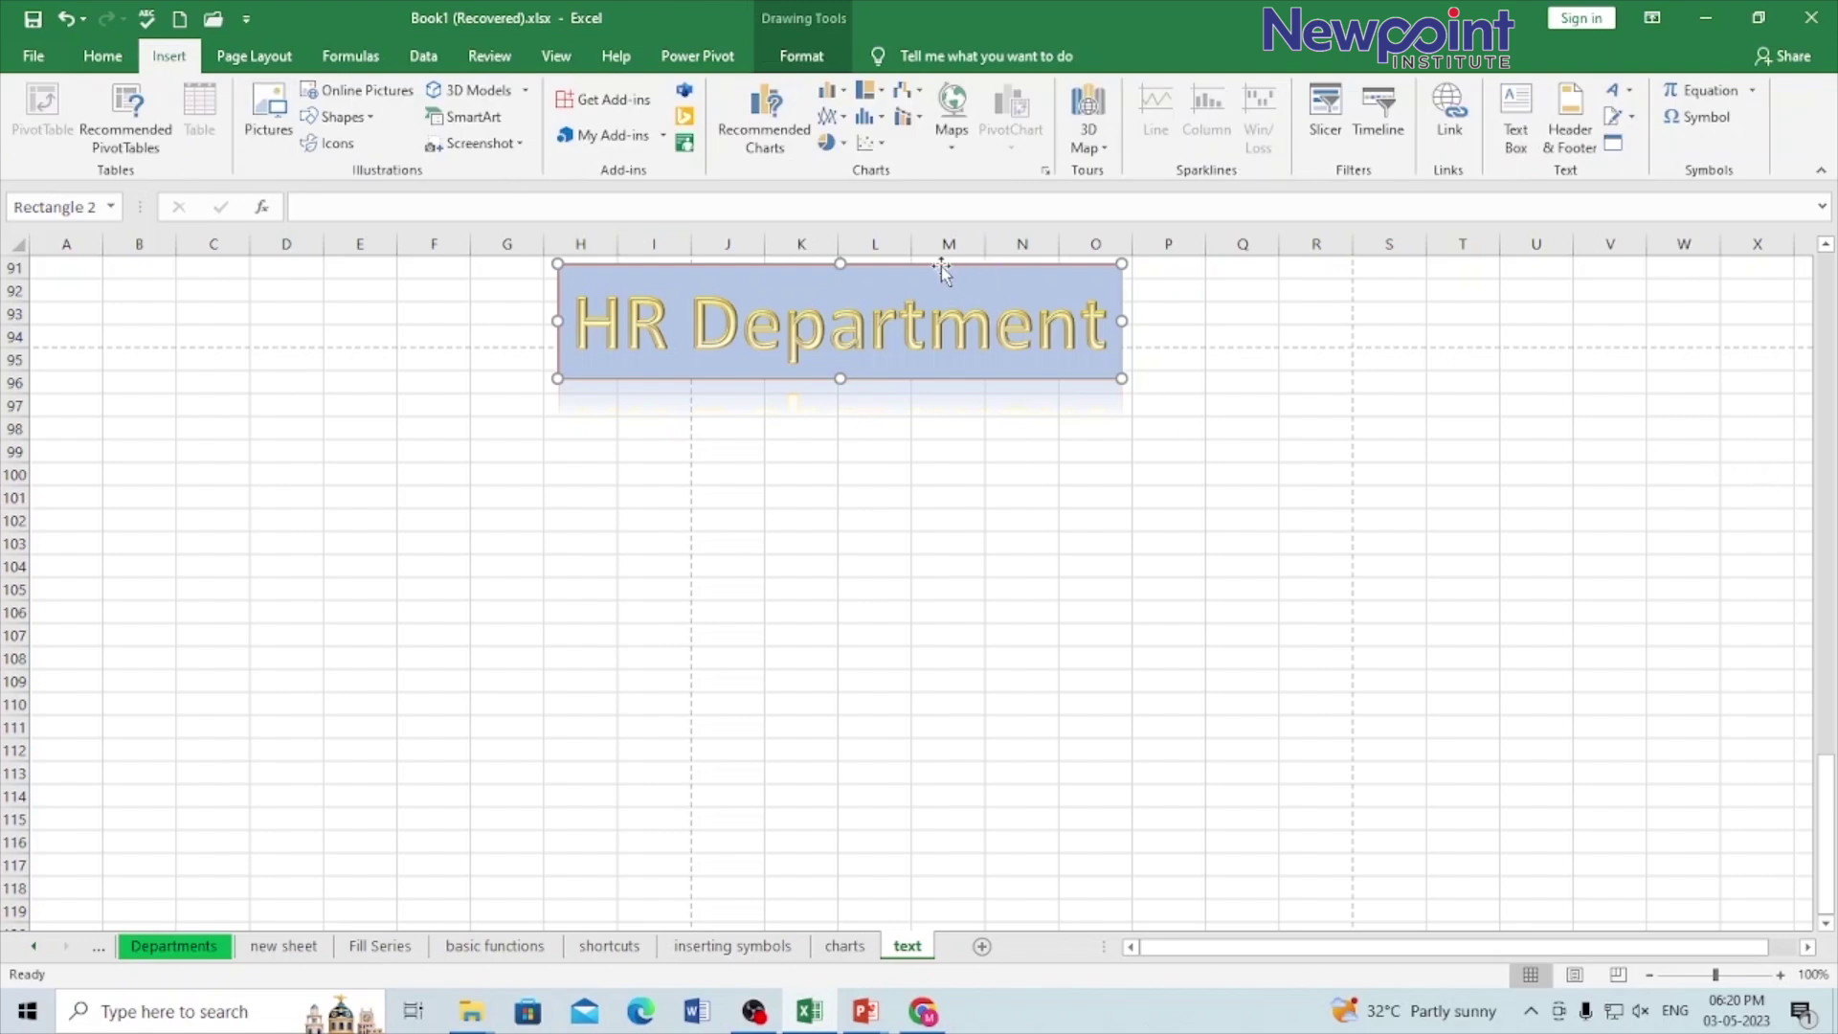
mouse_move(940, 266)
mouse_down()
mouse_move(939, 302)
mouse_move(939, 246)
mouse_move(935, 261)
mouse_up()
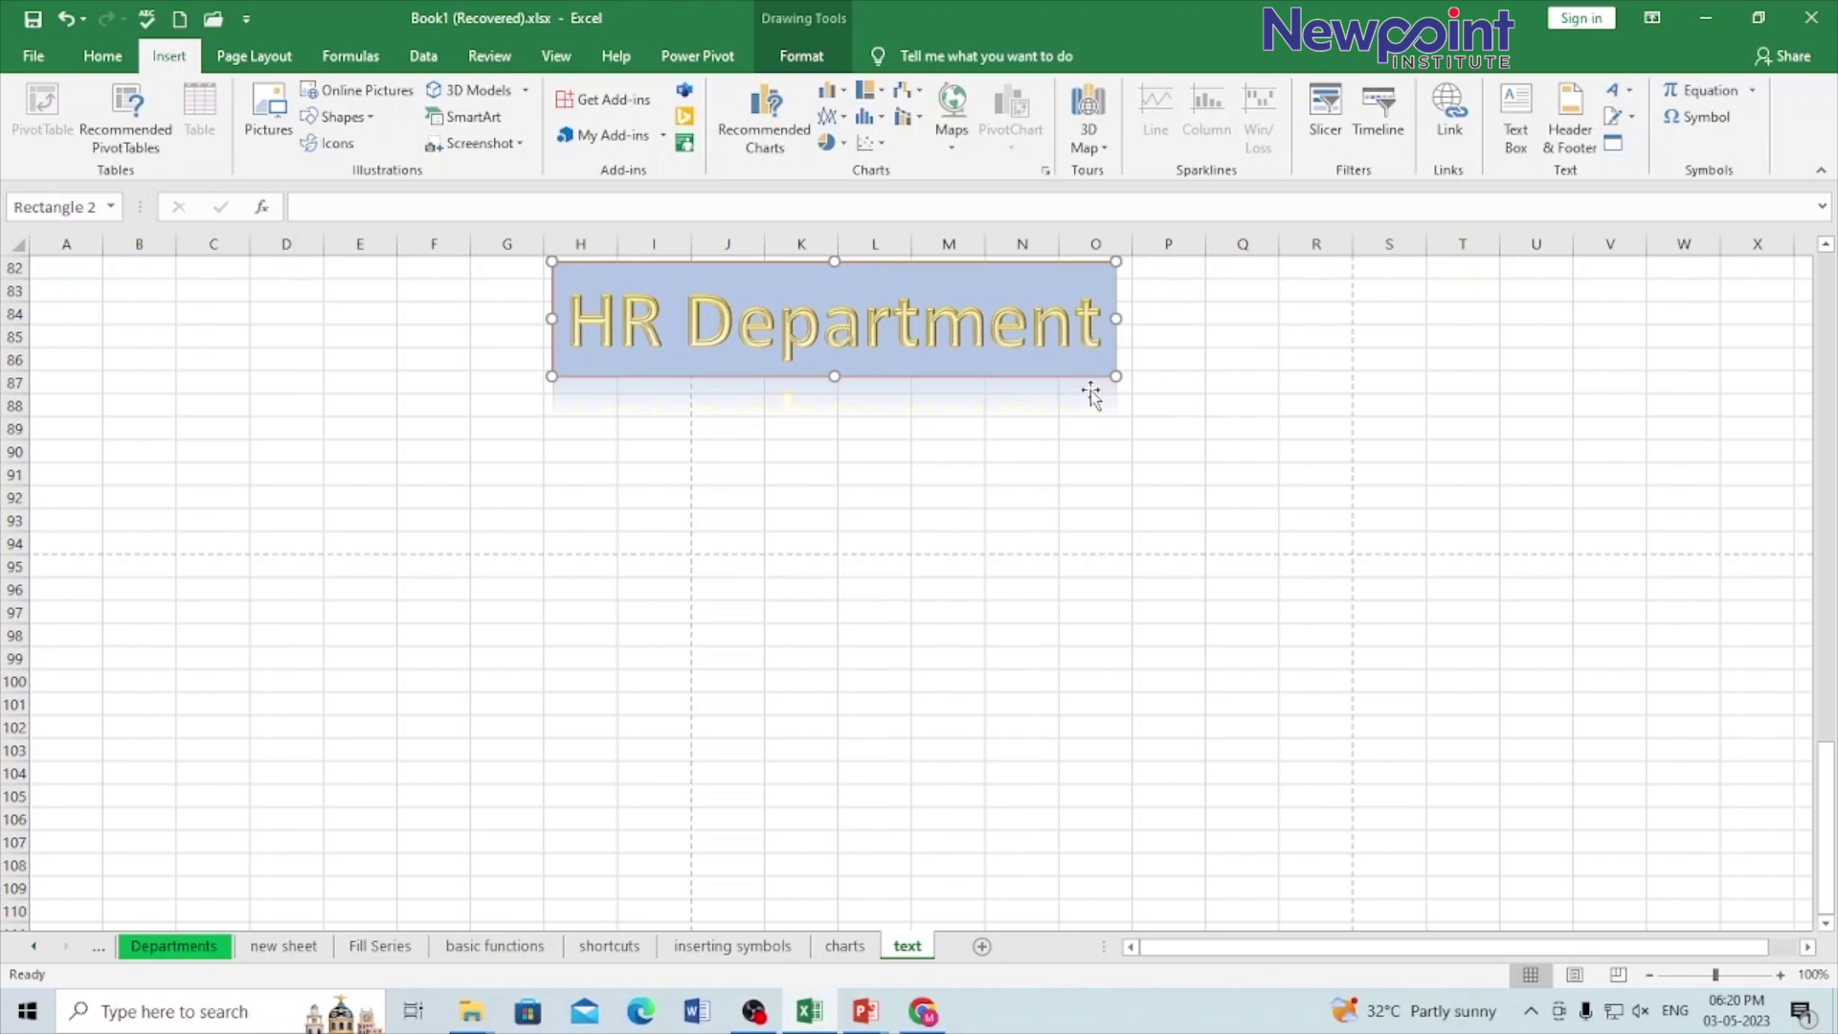
click(1627, 89)
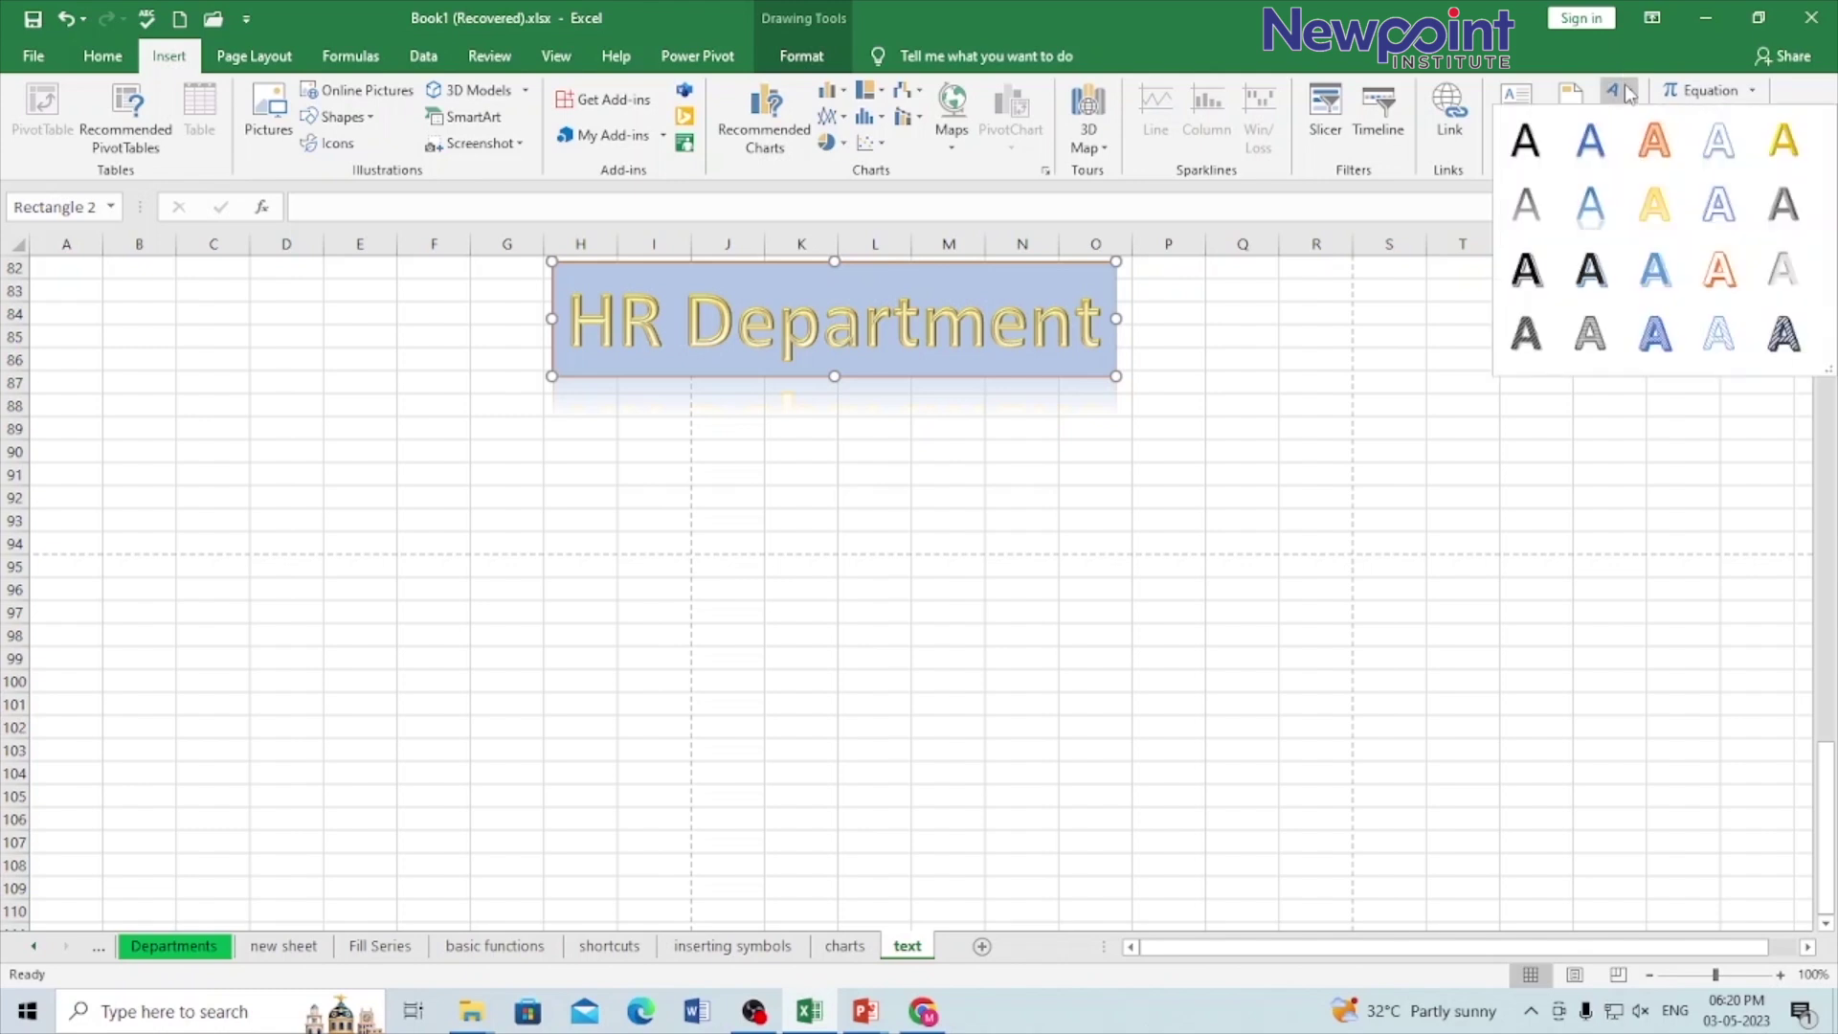
click(1627, 91)
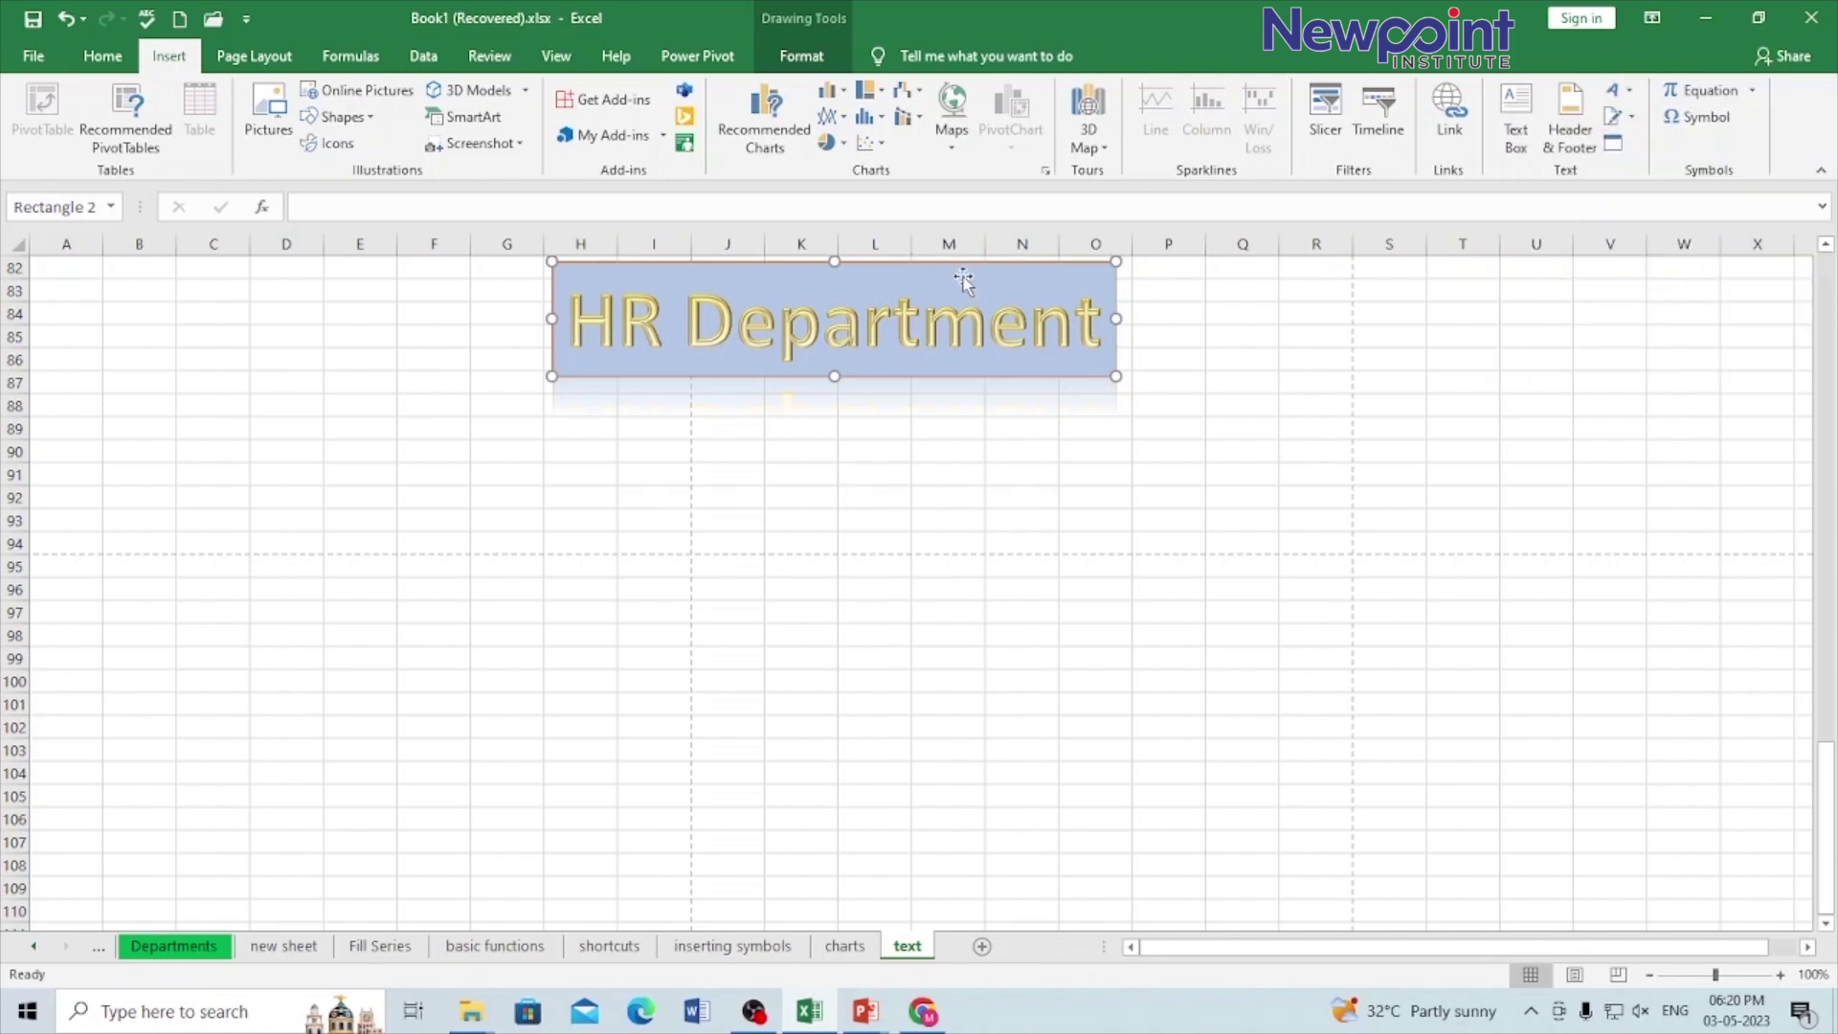
key(Delete)
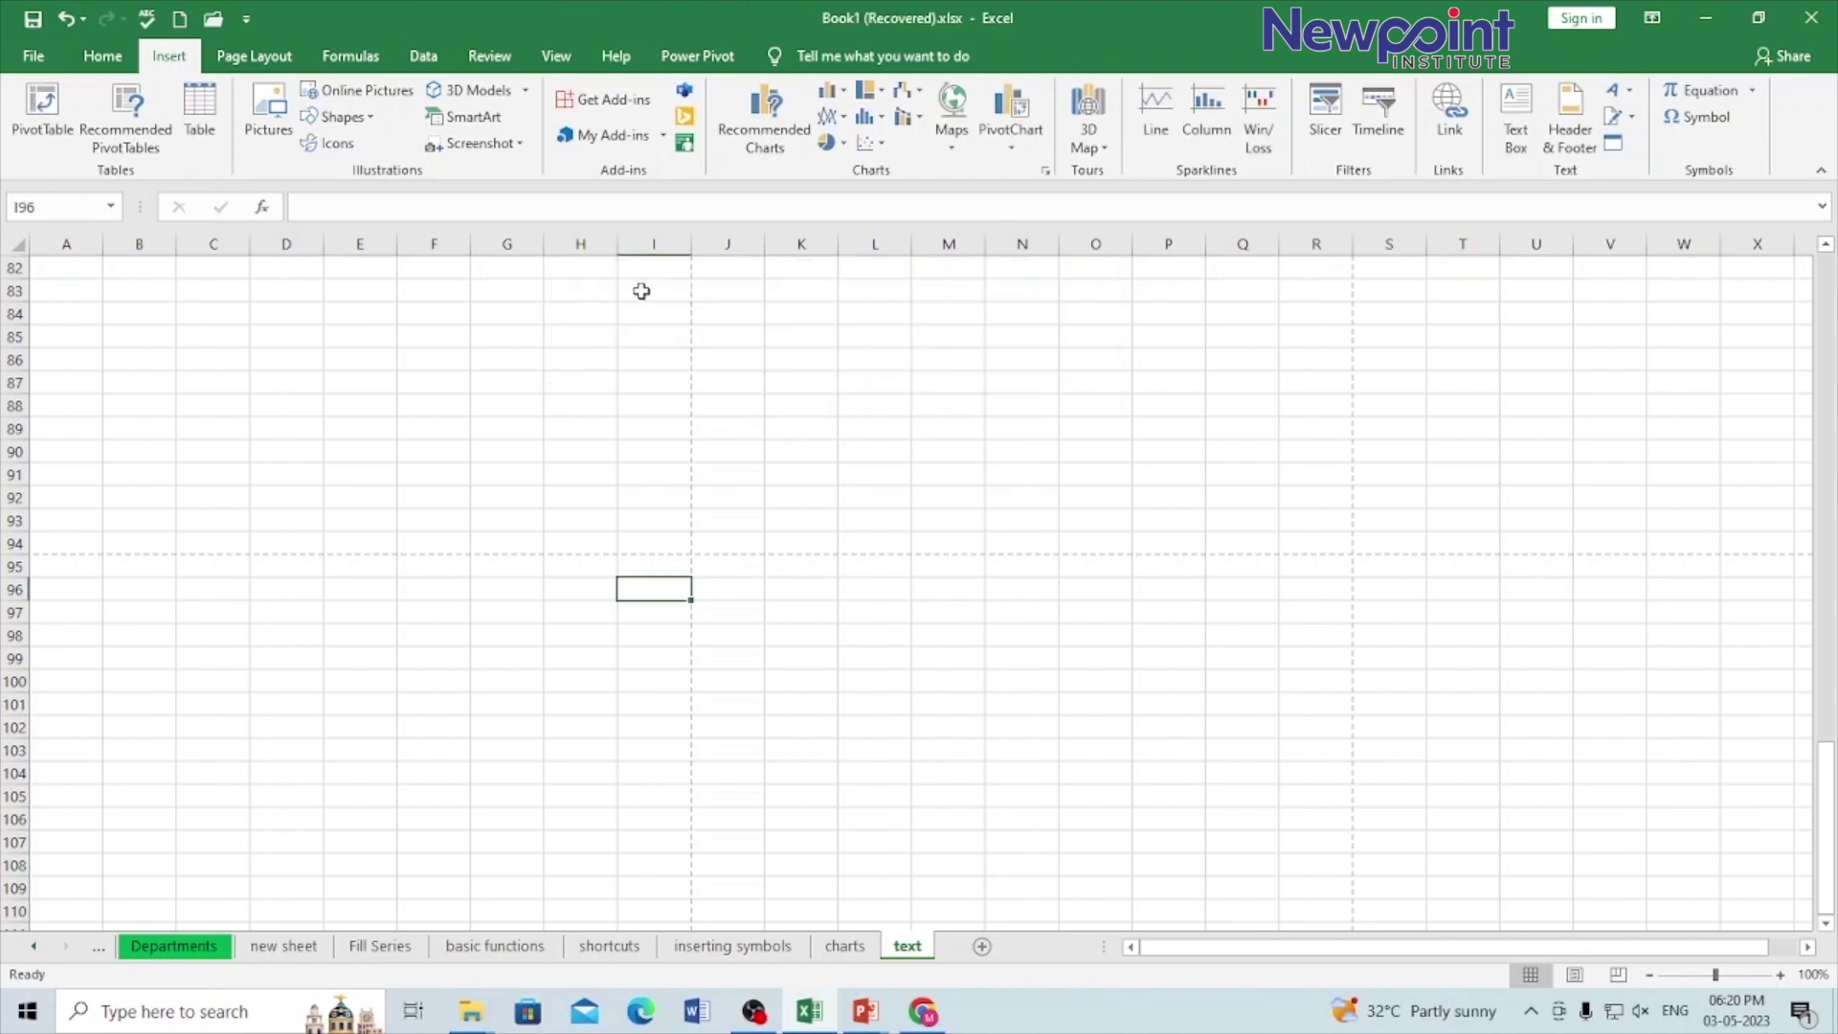
click(650, 285)
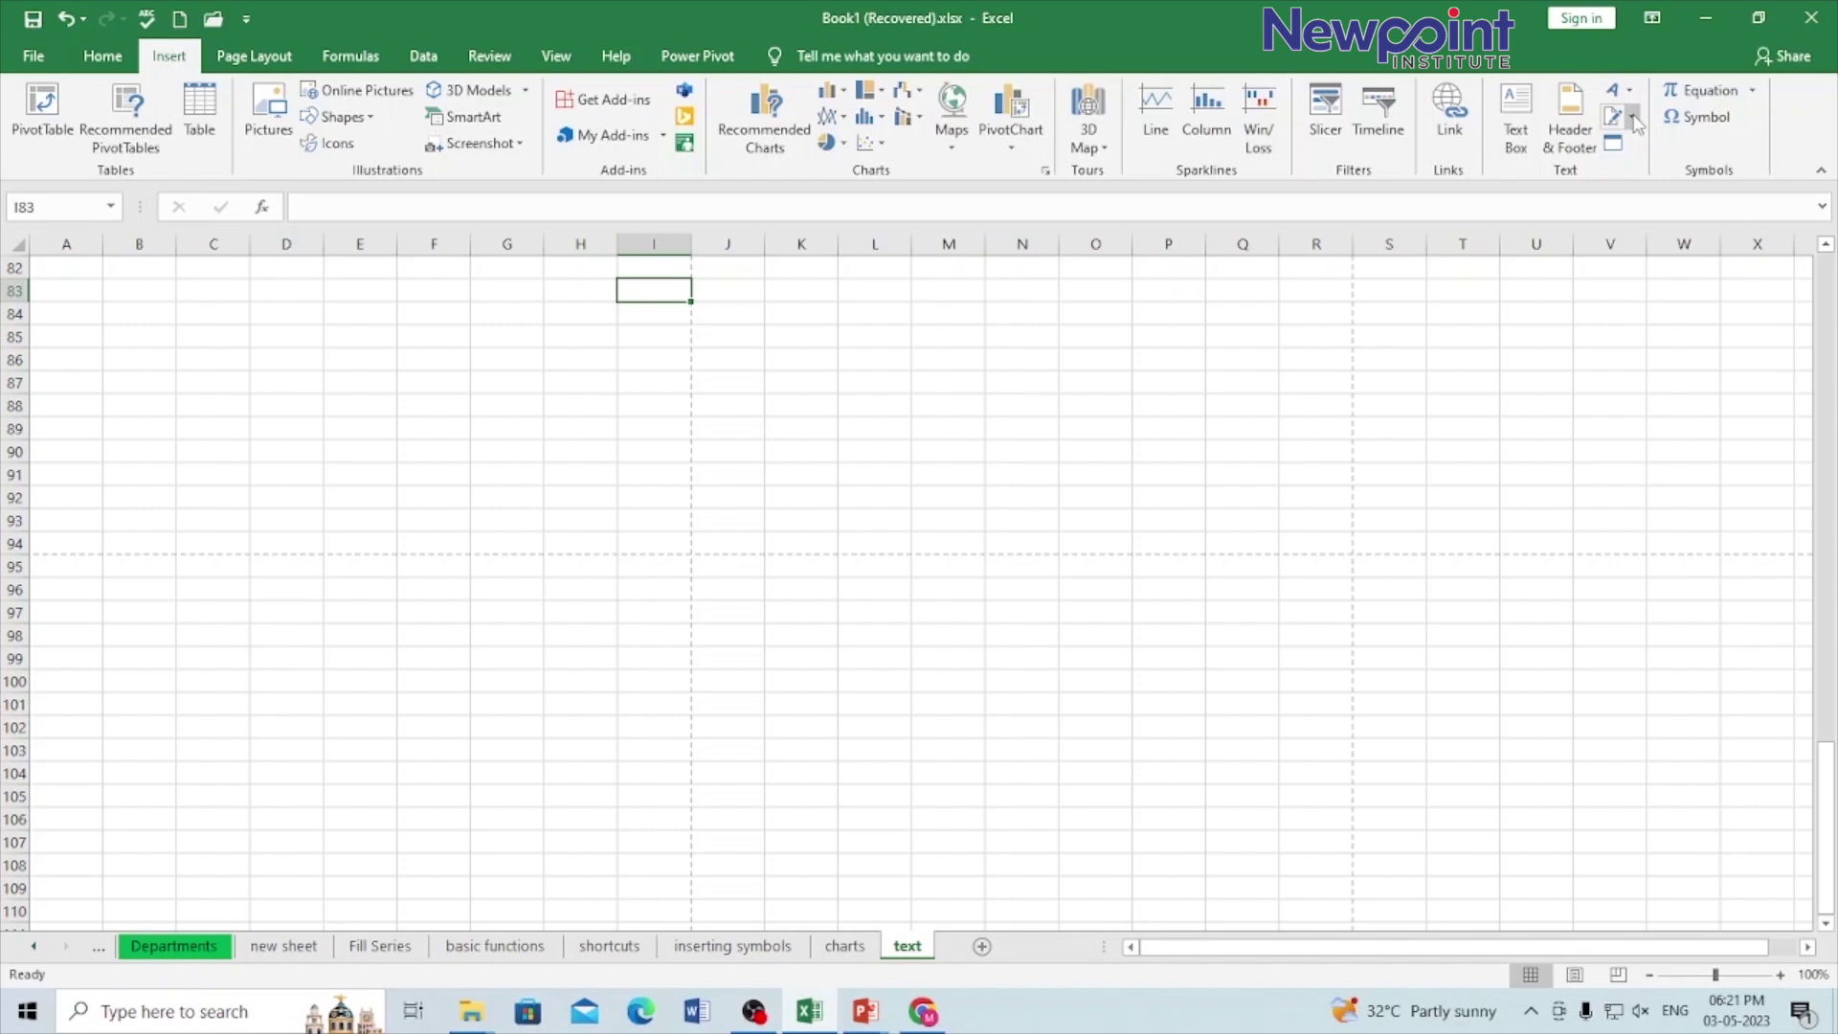
Step: Set up a signature line with the signer's name, title Manager, the signer's e-mail, and comments allowed
click(1612, 117)
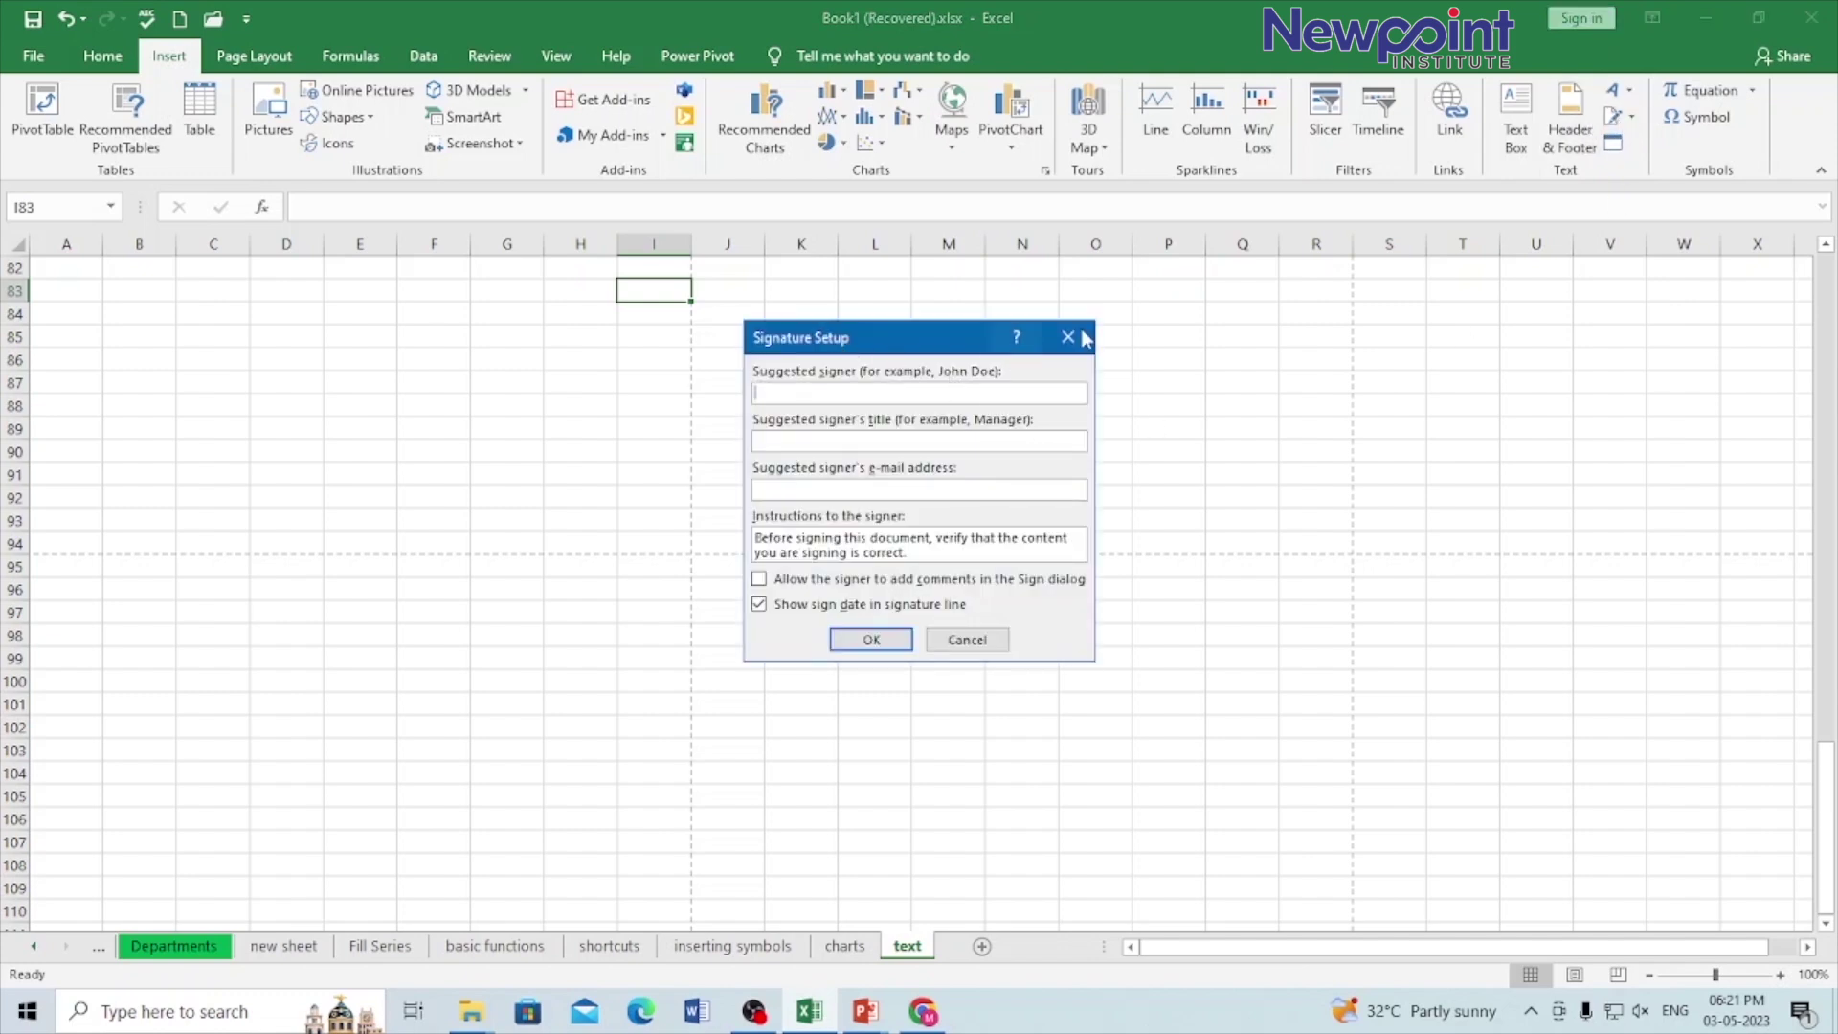
click(793, 392)
text(Manager)
click(833, 493)
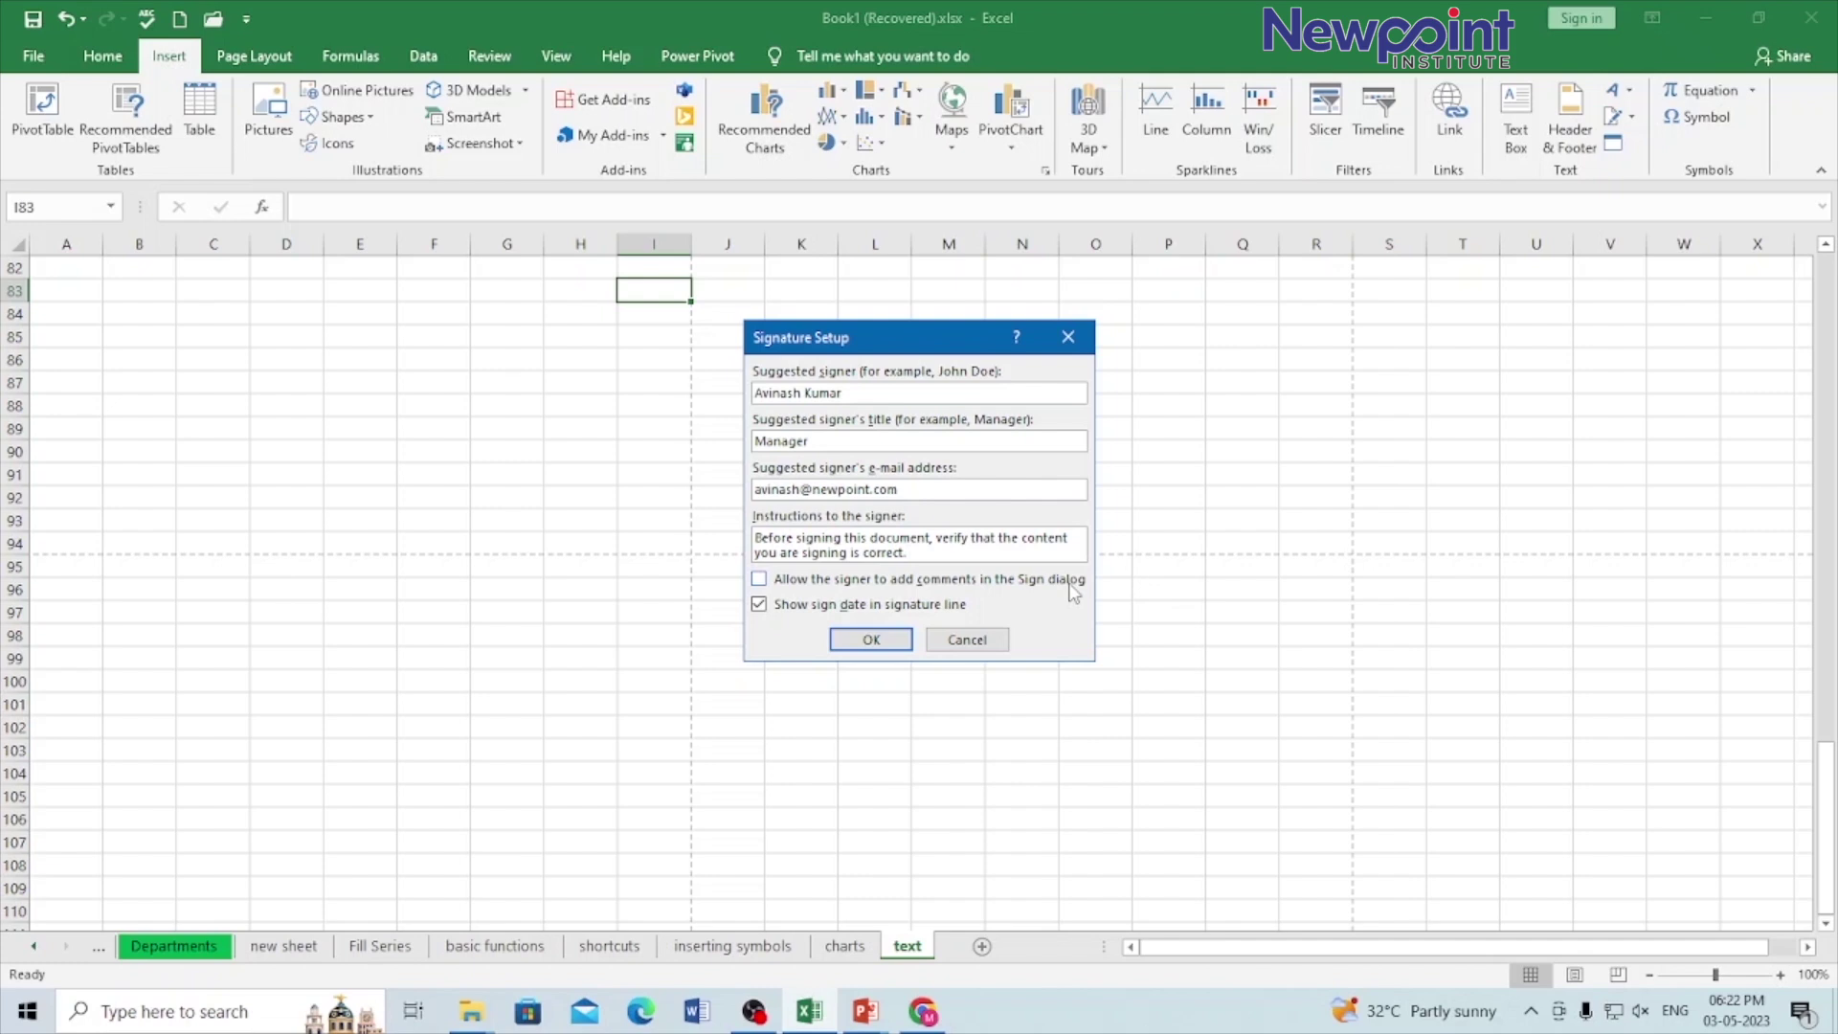
click(759, 580)
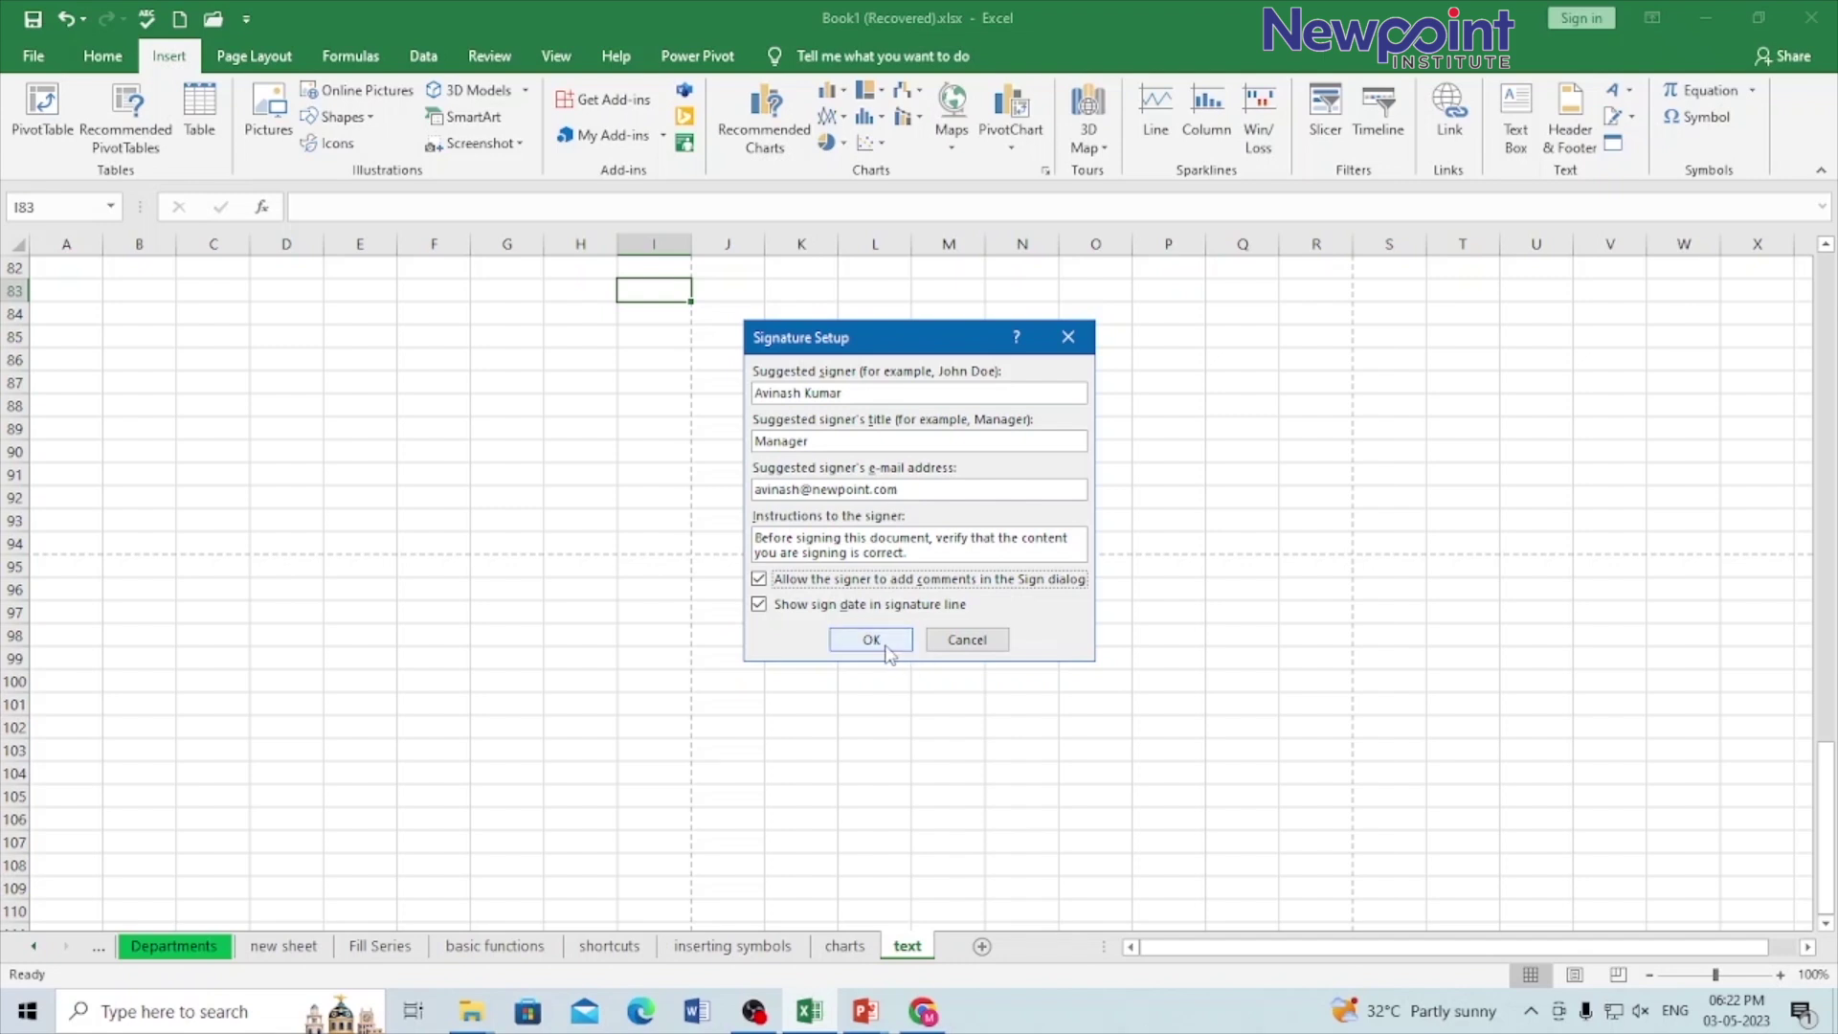
Step: Insert the Manager signature line and move it down to around L104:P110
click(871, 642)
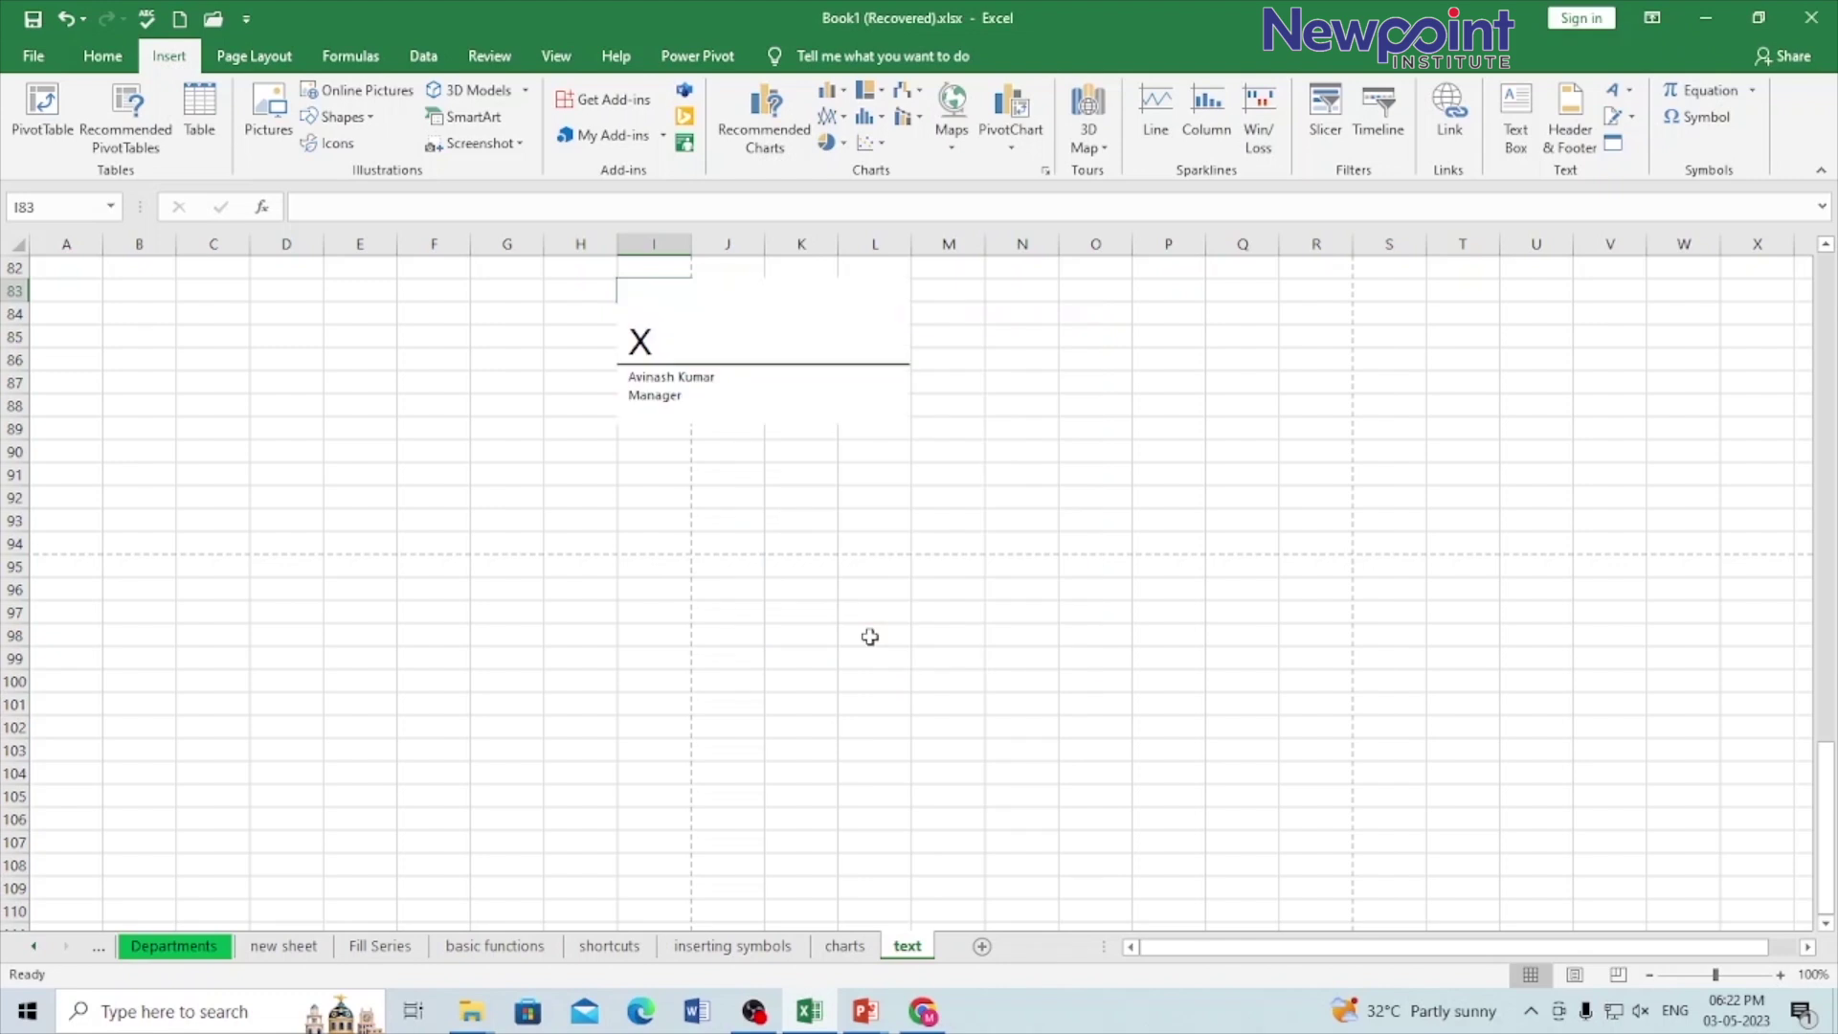
click(718, 343)
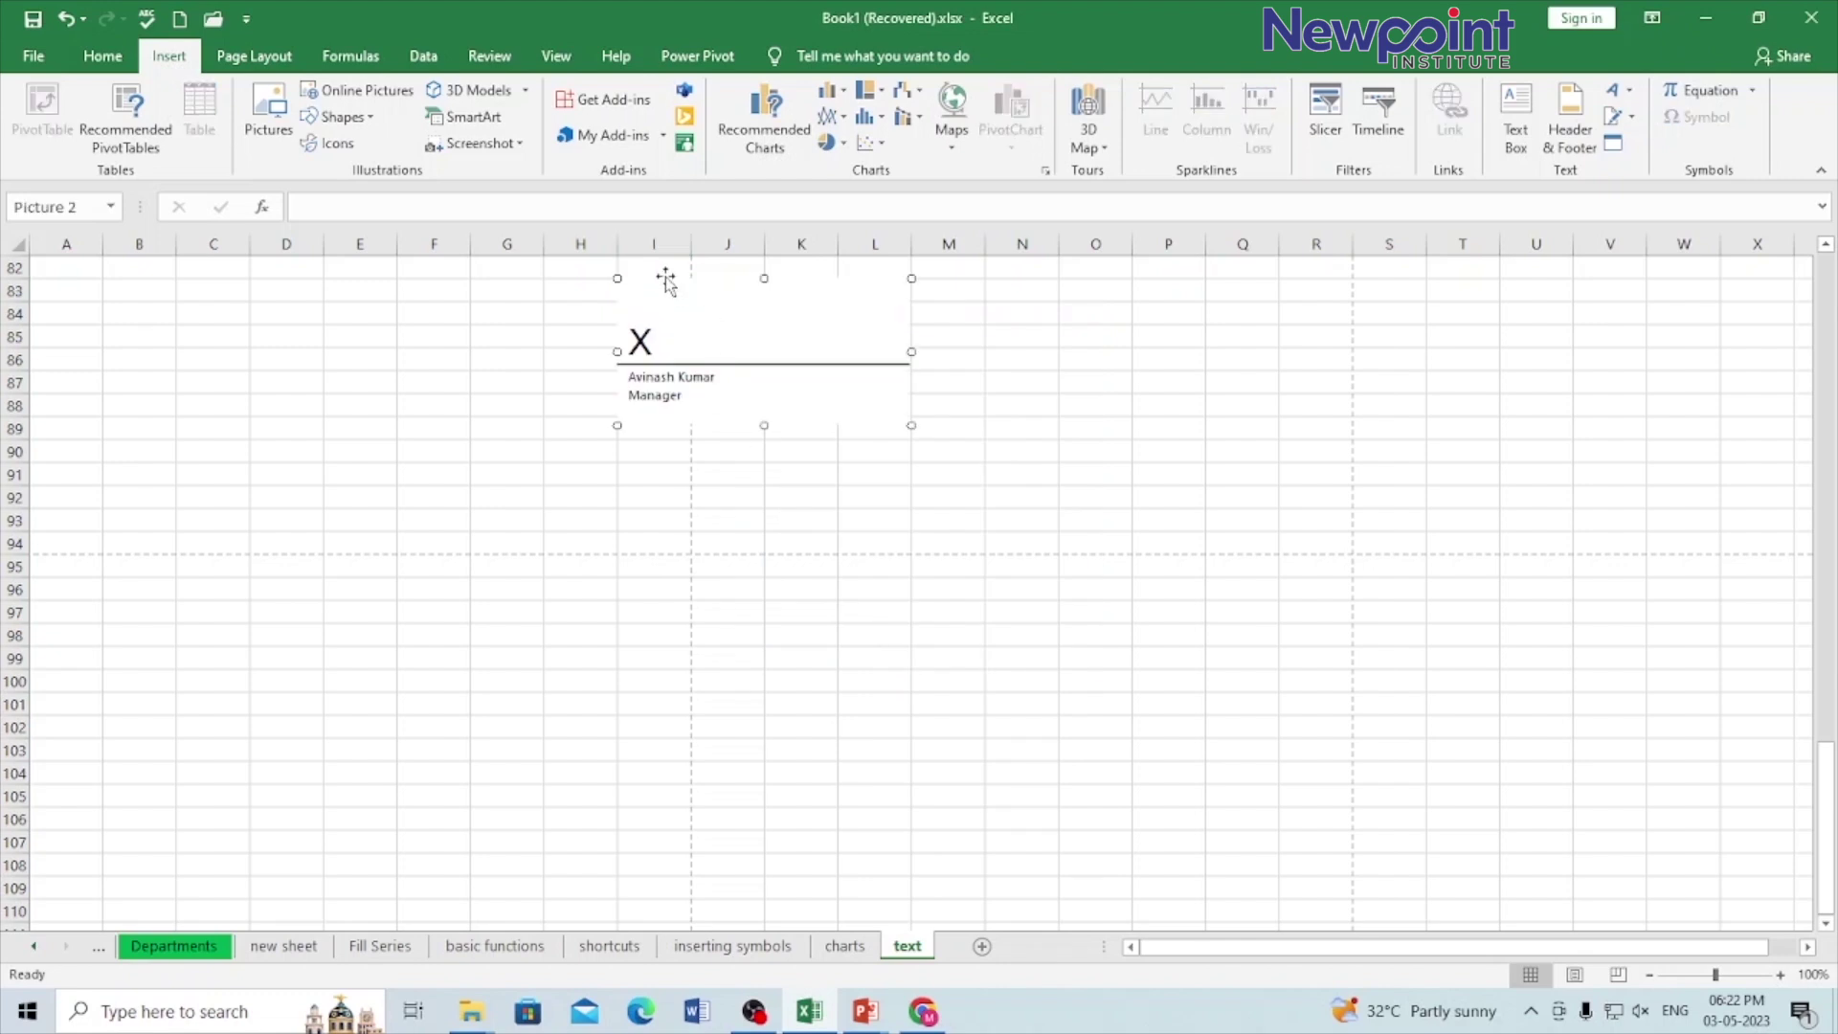
mouse_move(693, 332)
mouse_down()
mouse_move(915, 726)
mouse_move(927, 792)
mouse_move(927, 767)
mouse_up()
drag(929, 766, 1003, 777)
click(1004, 777)
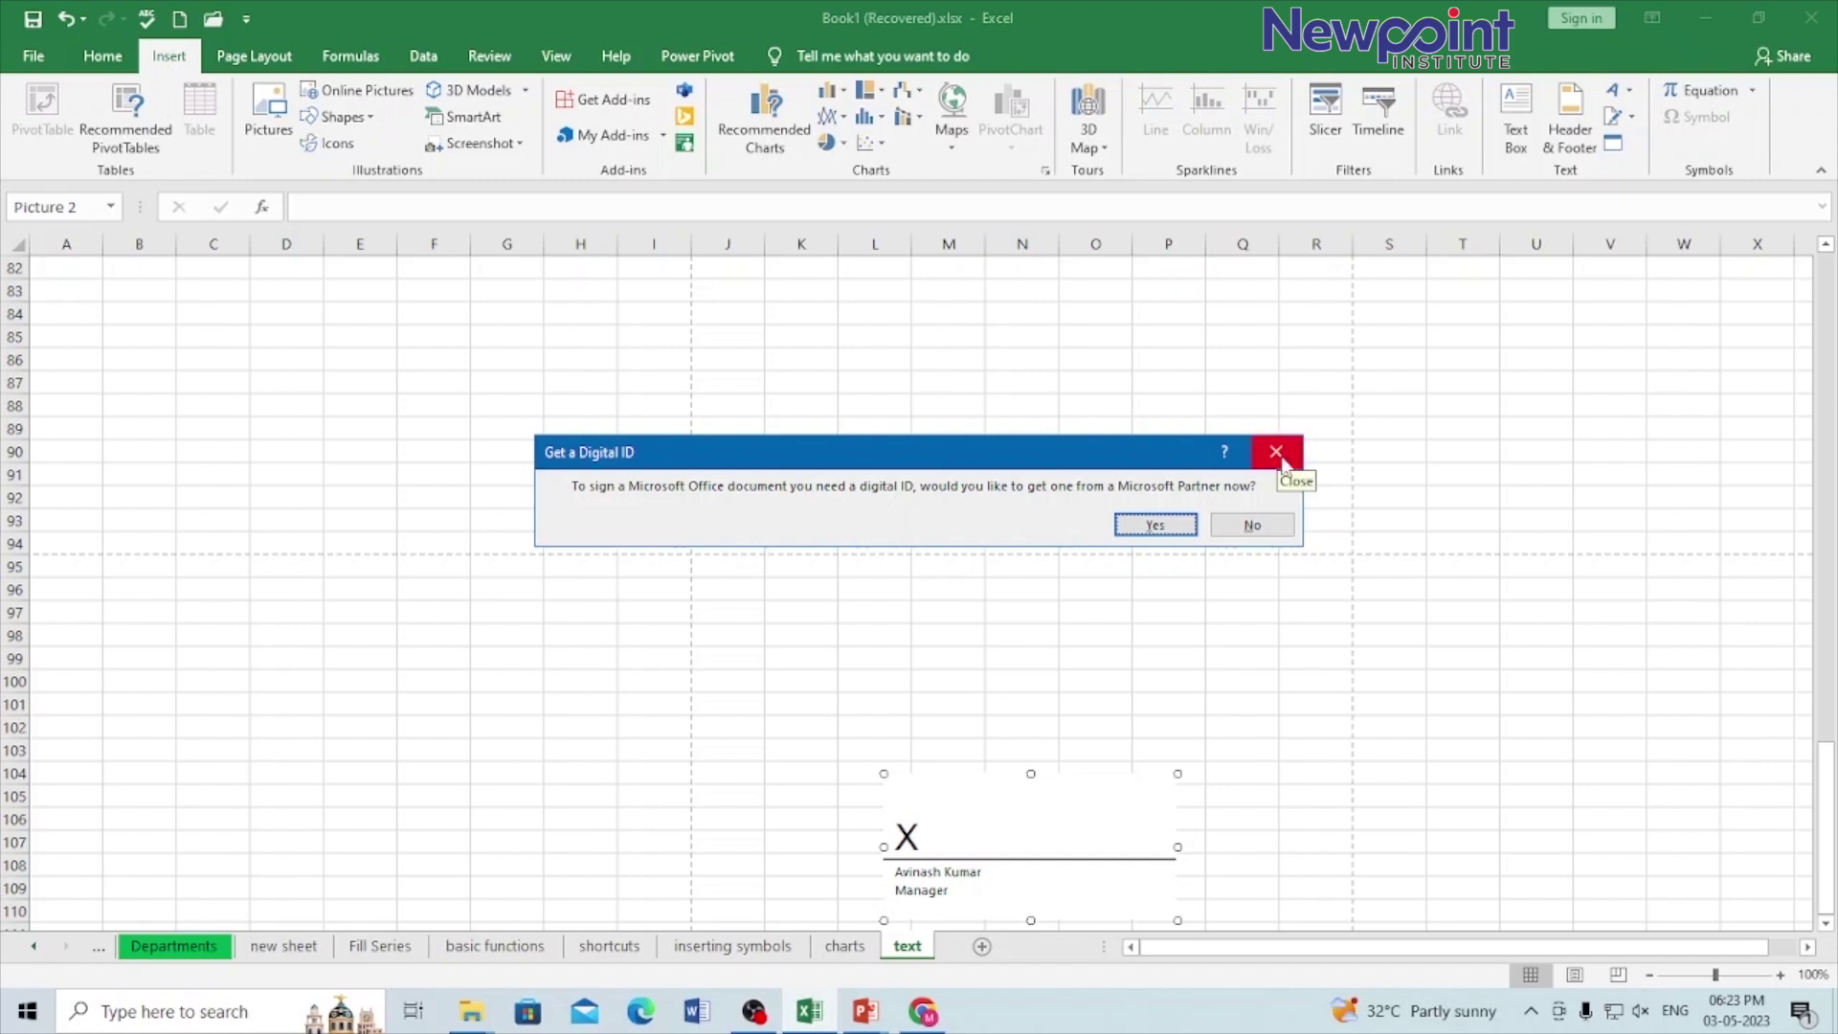
Step: Close the Get a Digital ID prompt and leave the signature line unchanged, then deselect it
click(1279, 454)
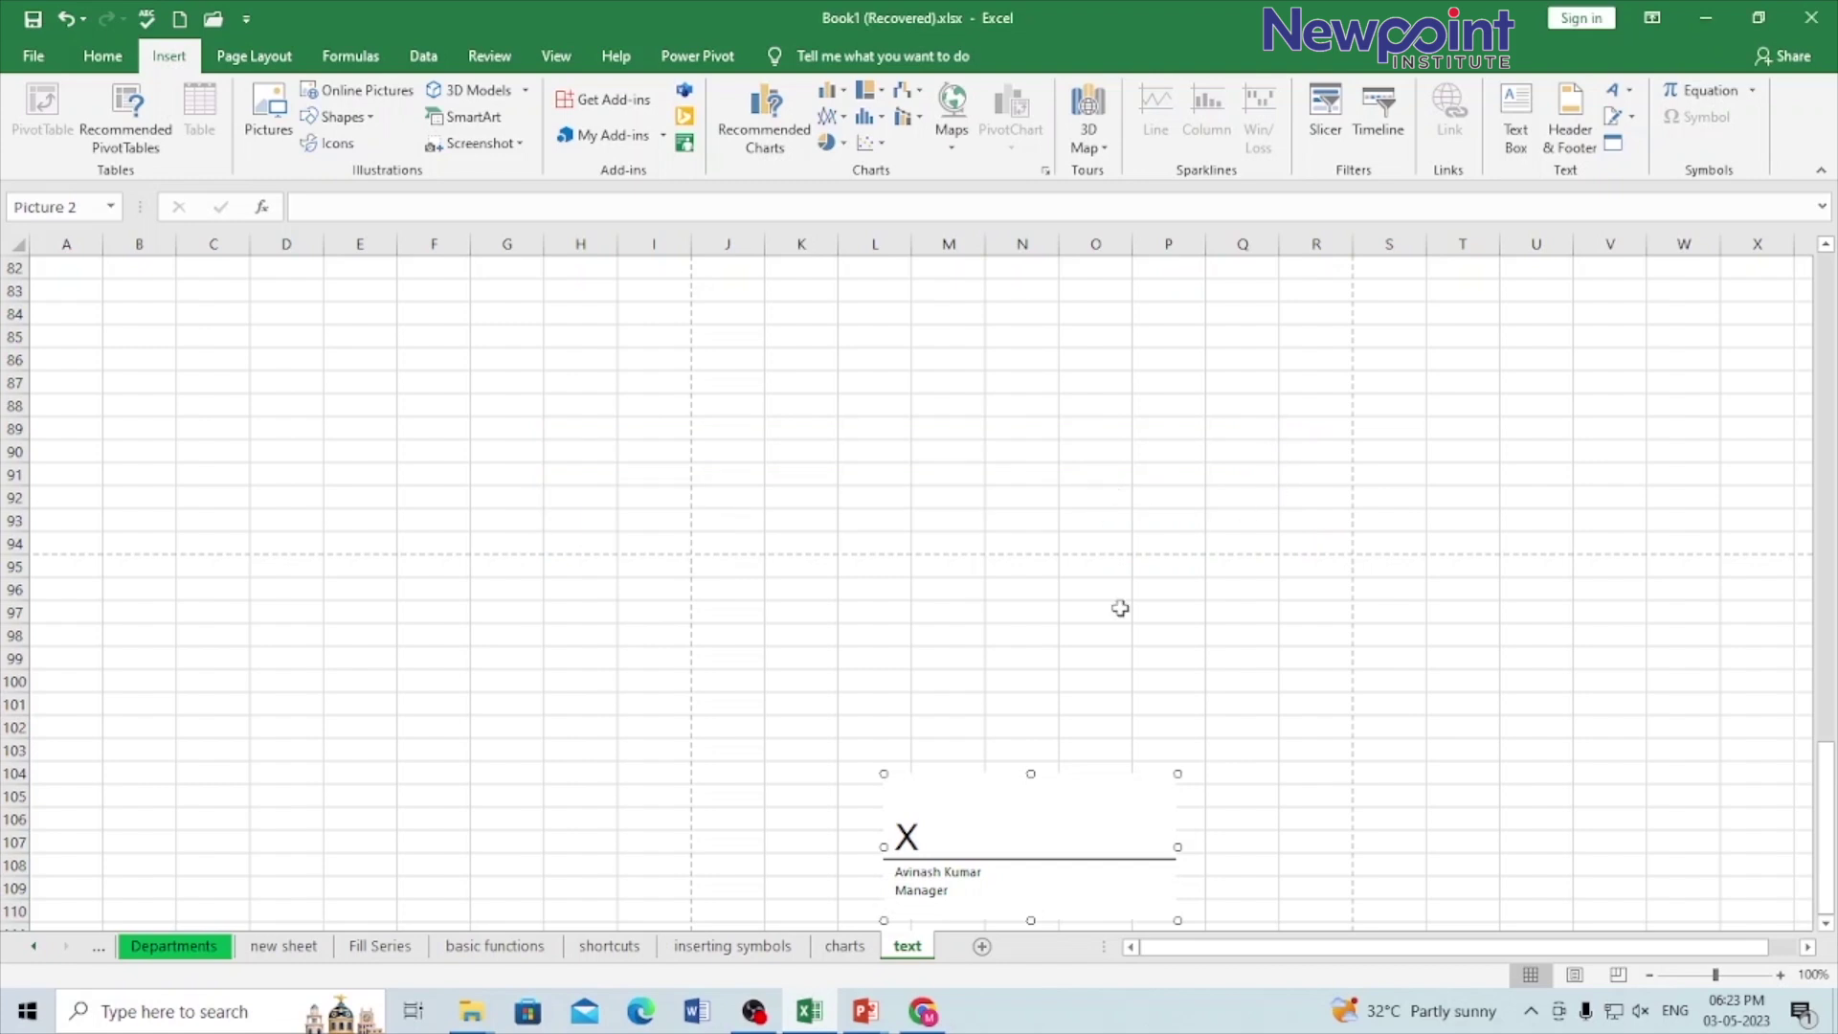
right_click(1035, 800)
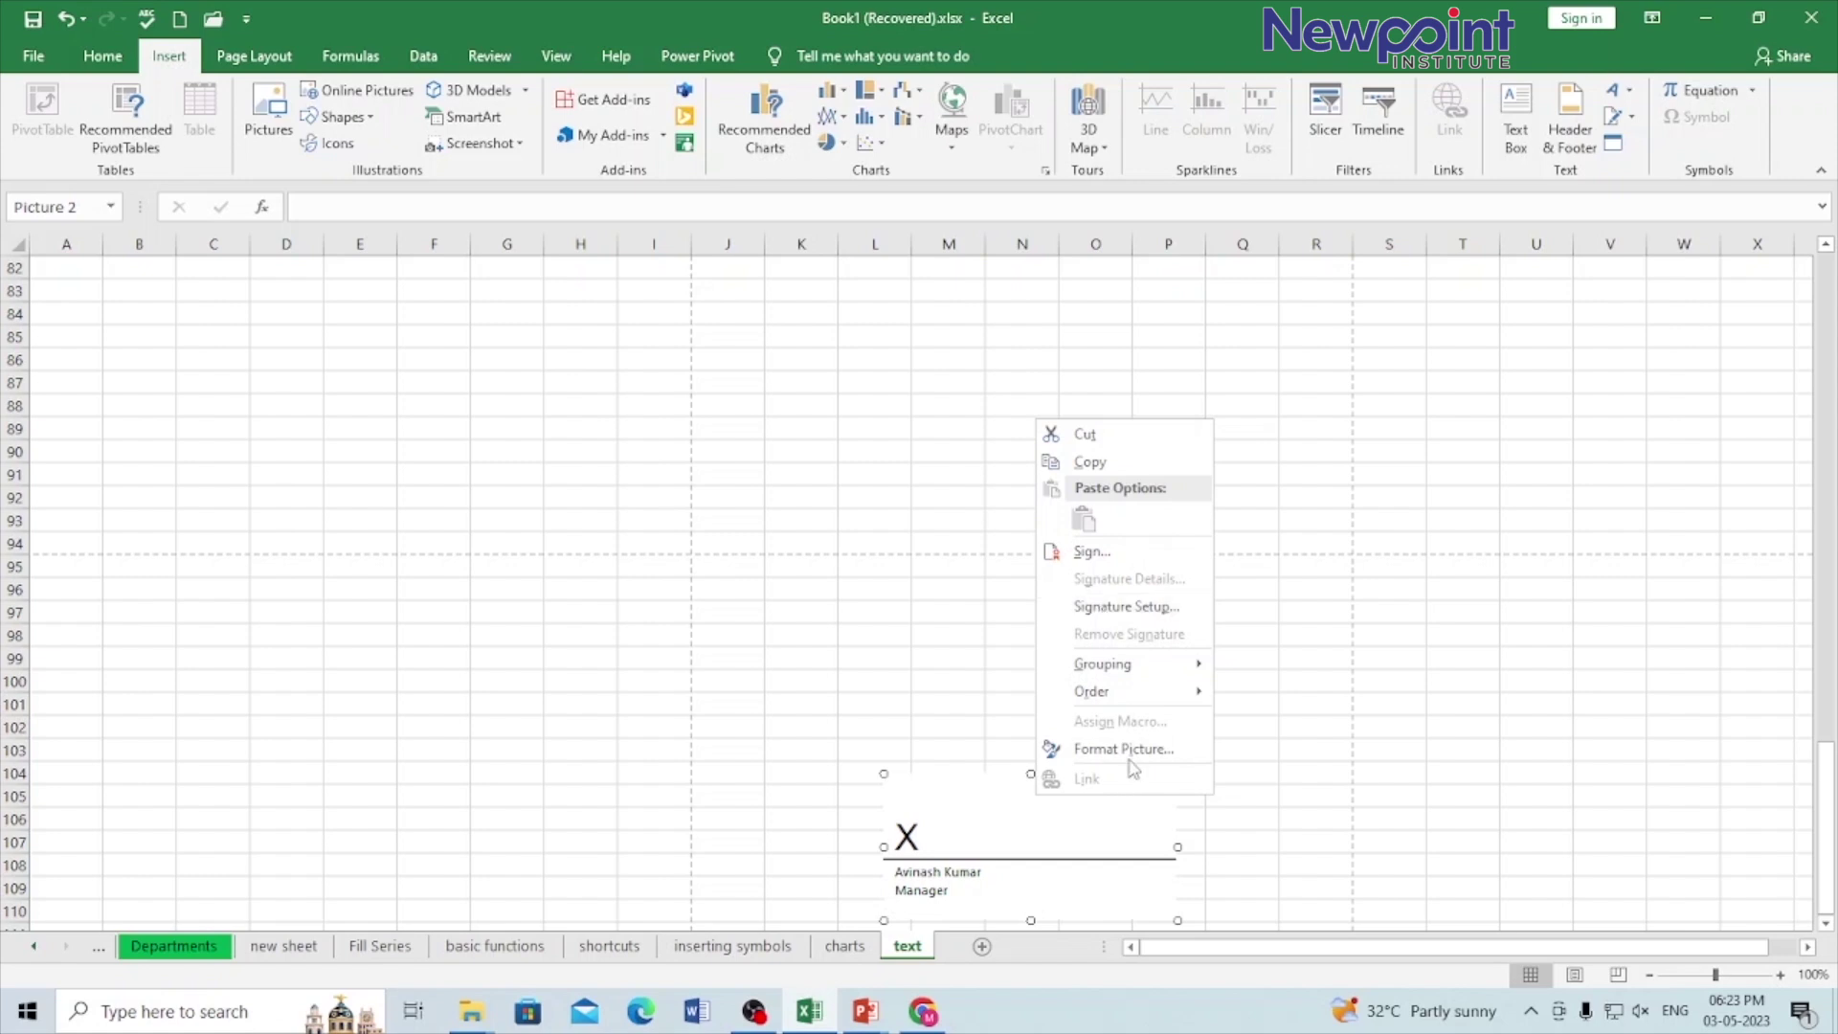
mouse_move(1135, 689)
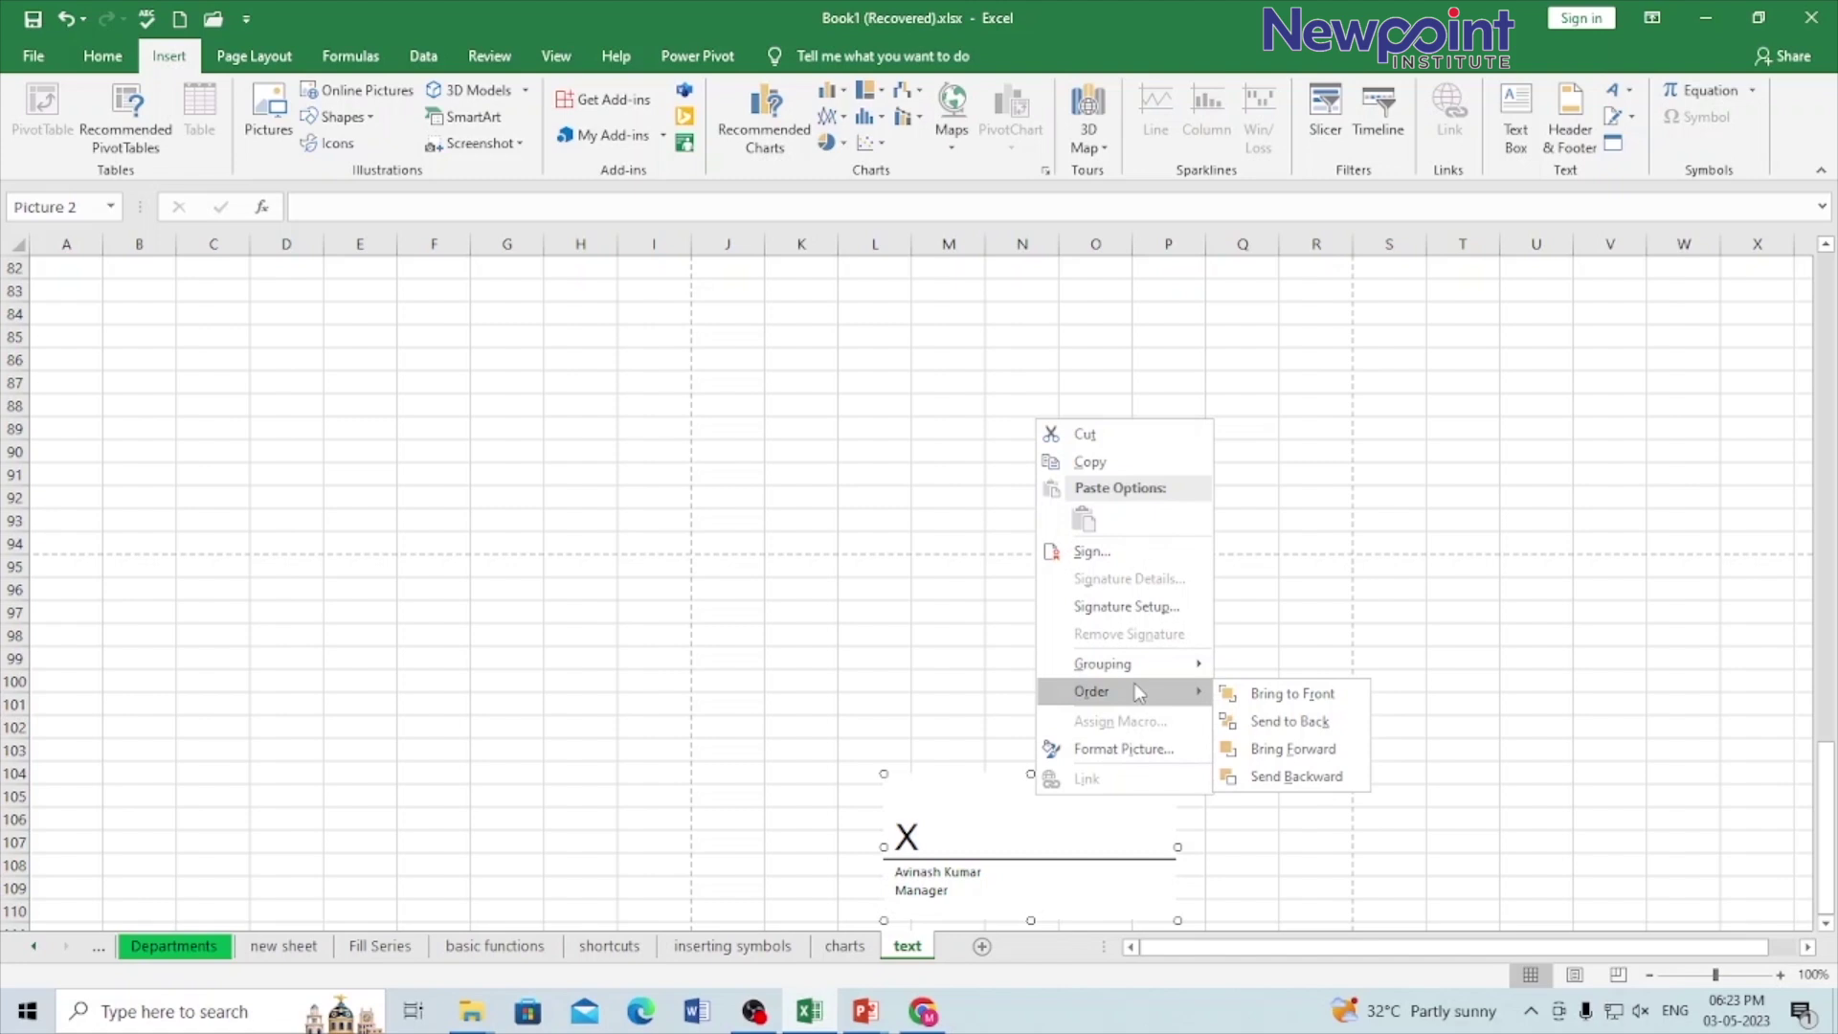
click(749, 458)
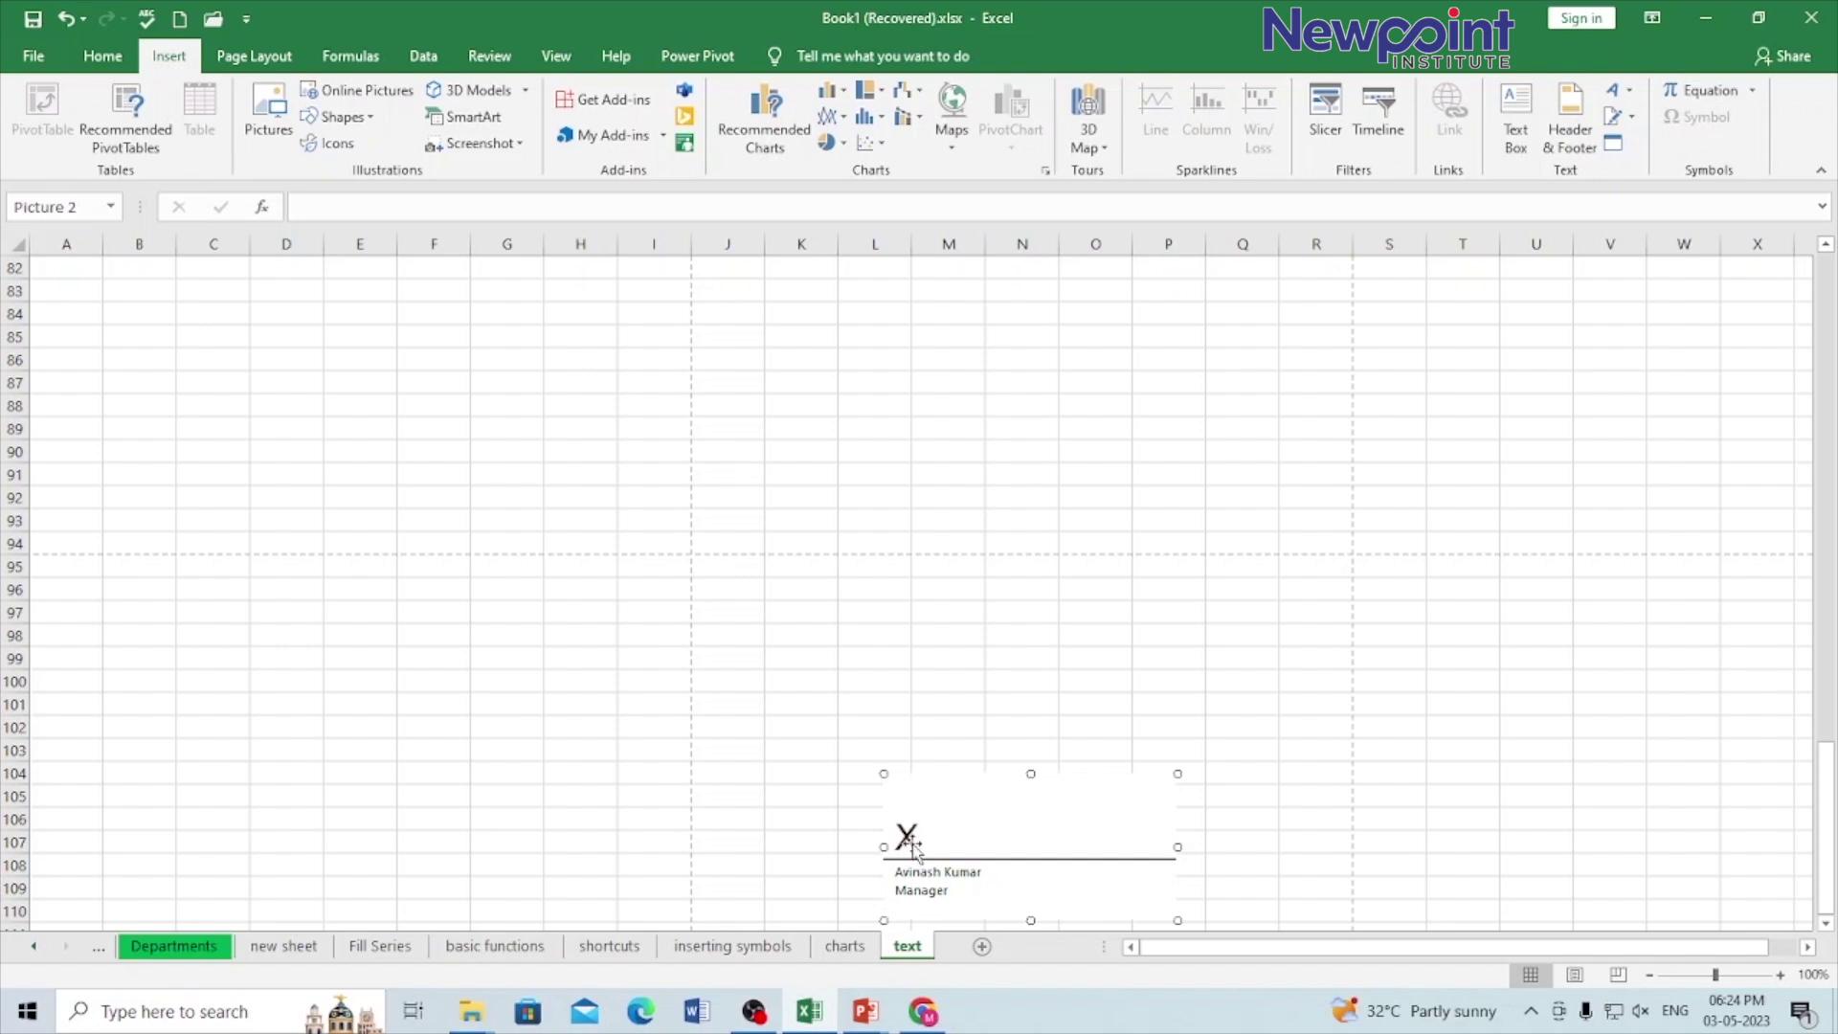
right_click(1053, 821)
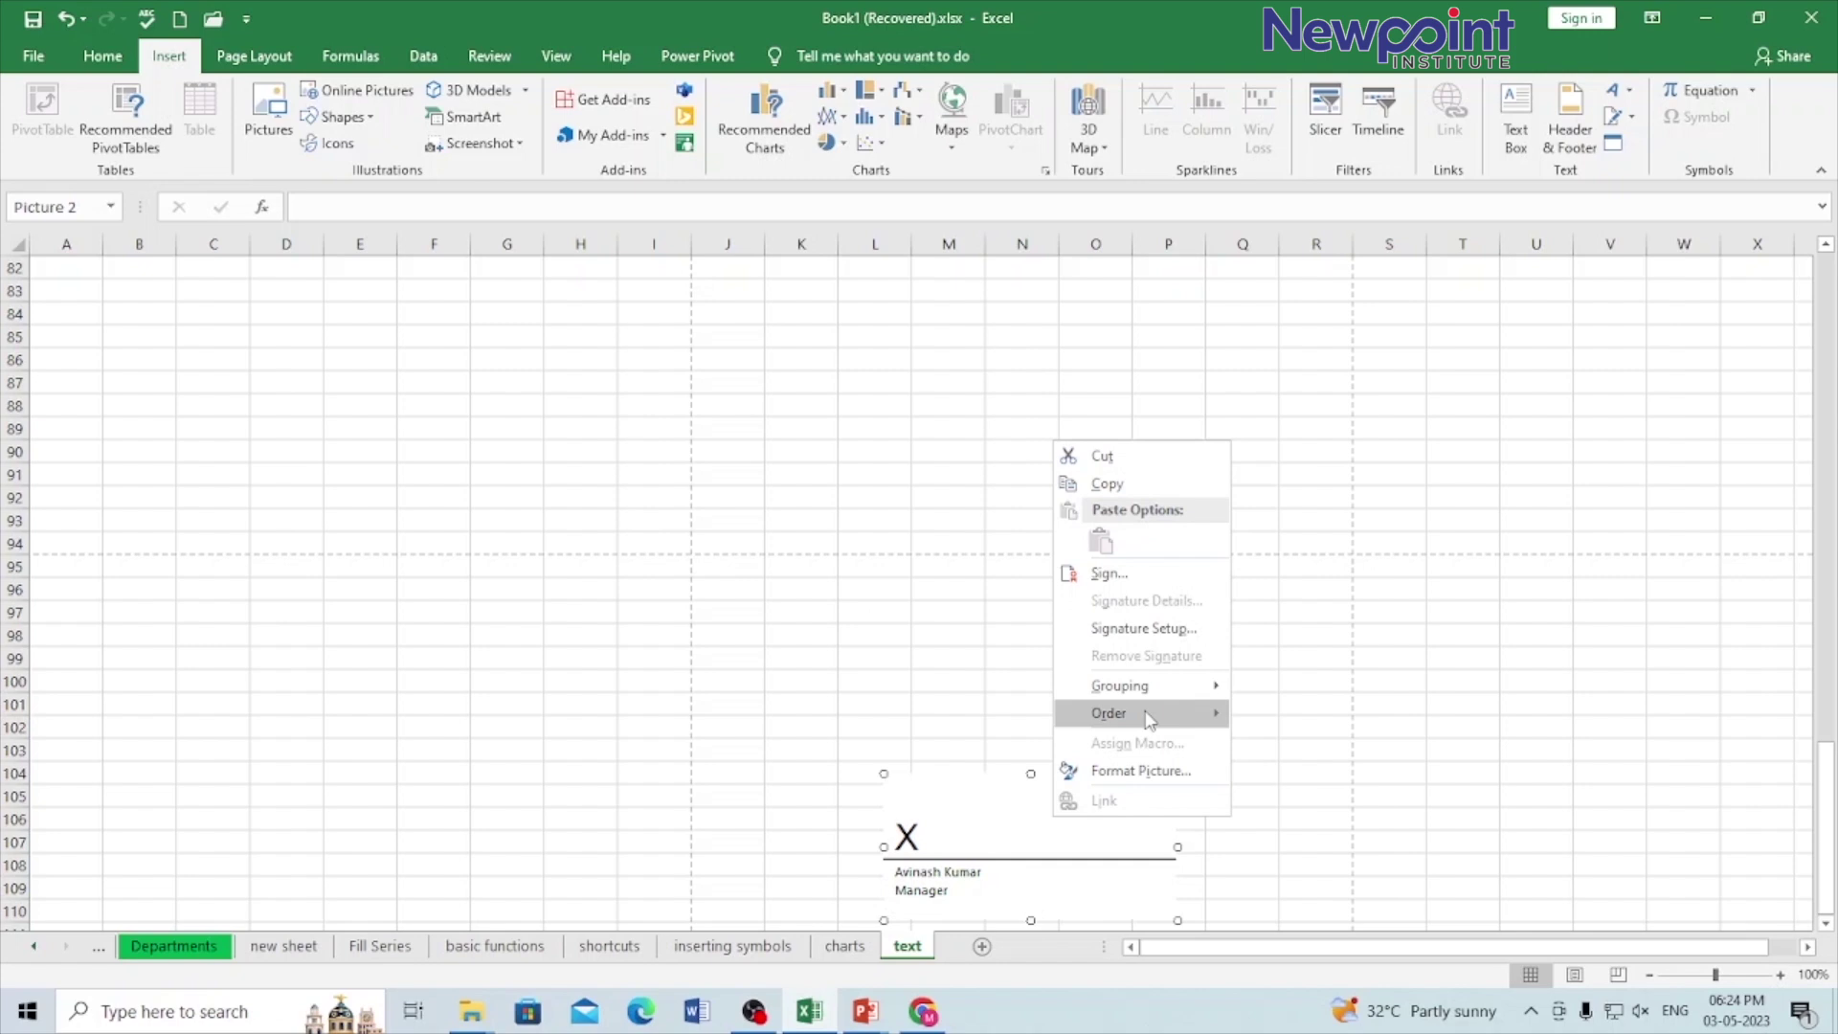
mouse_move(1149, 720)
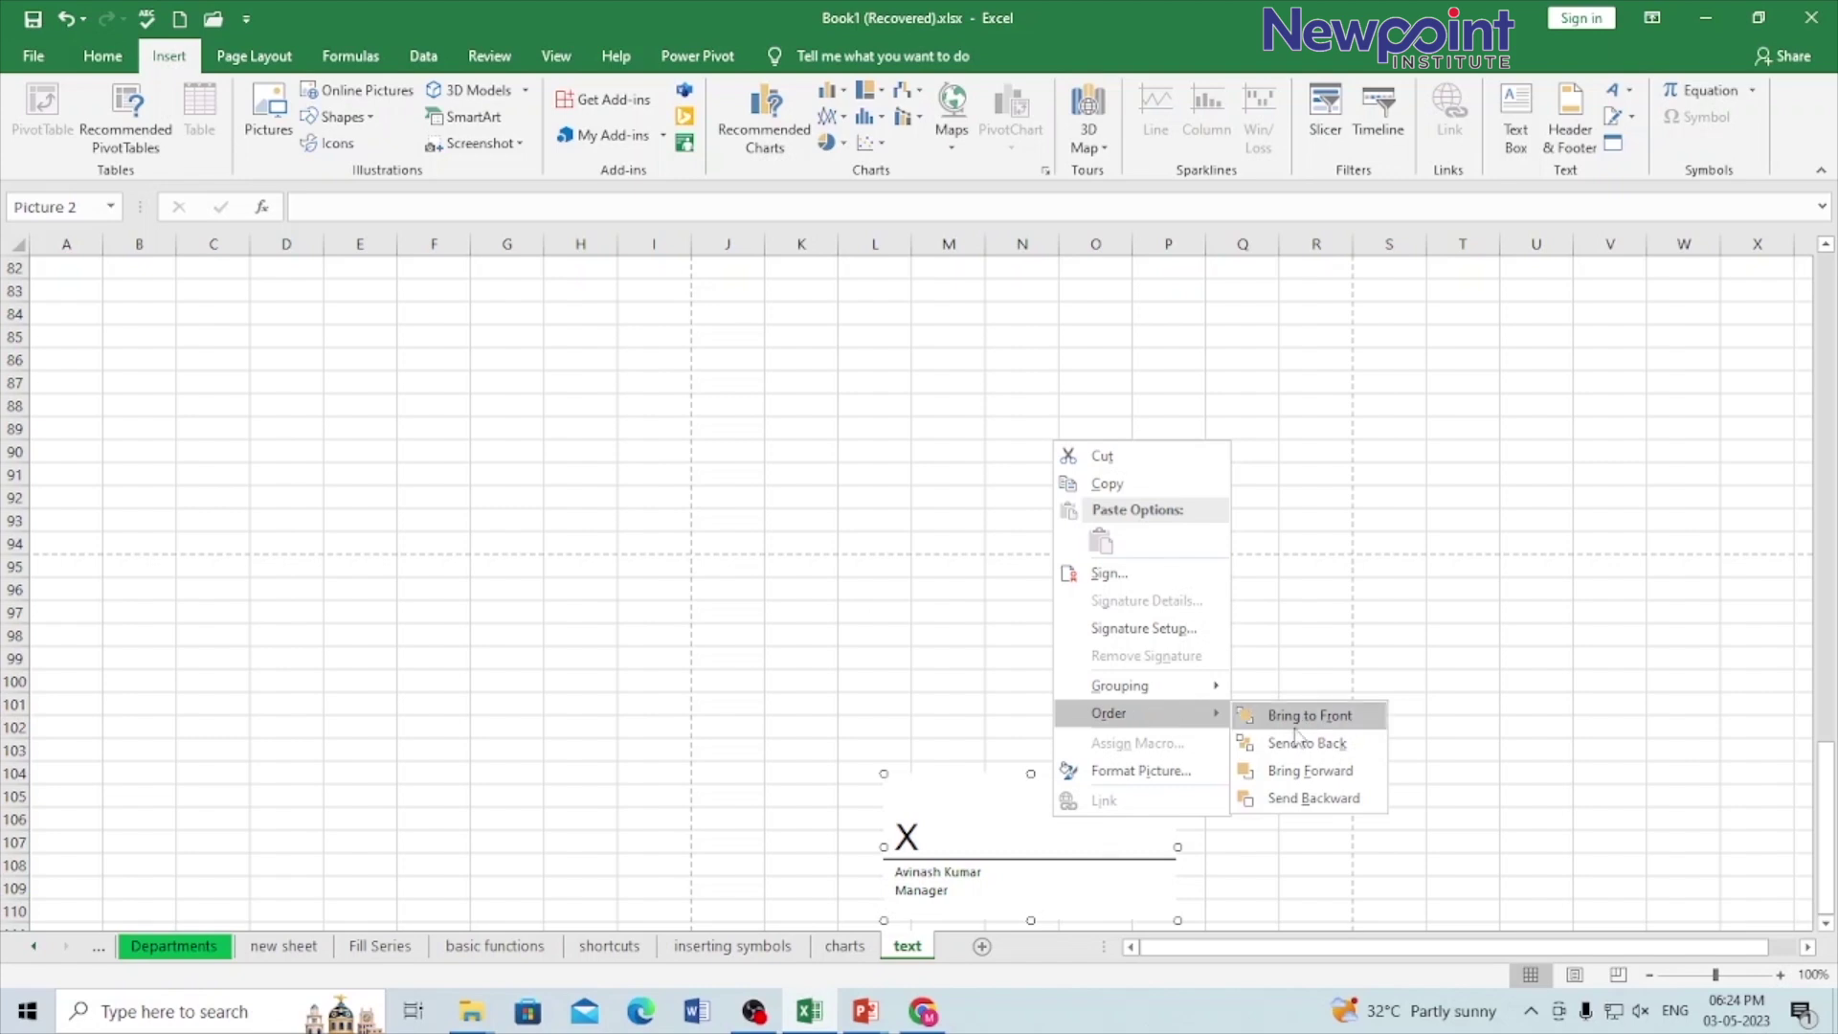
click(1302, 372)
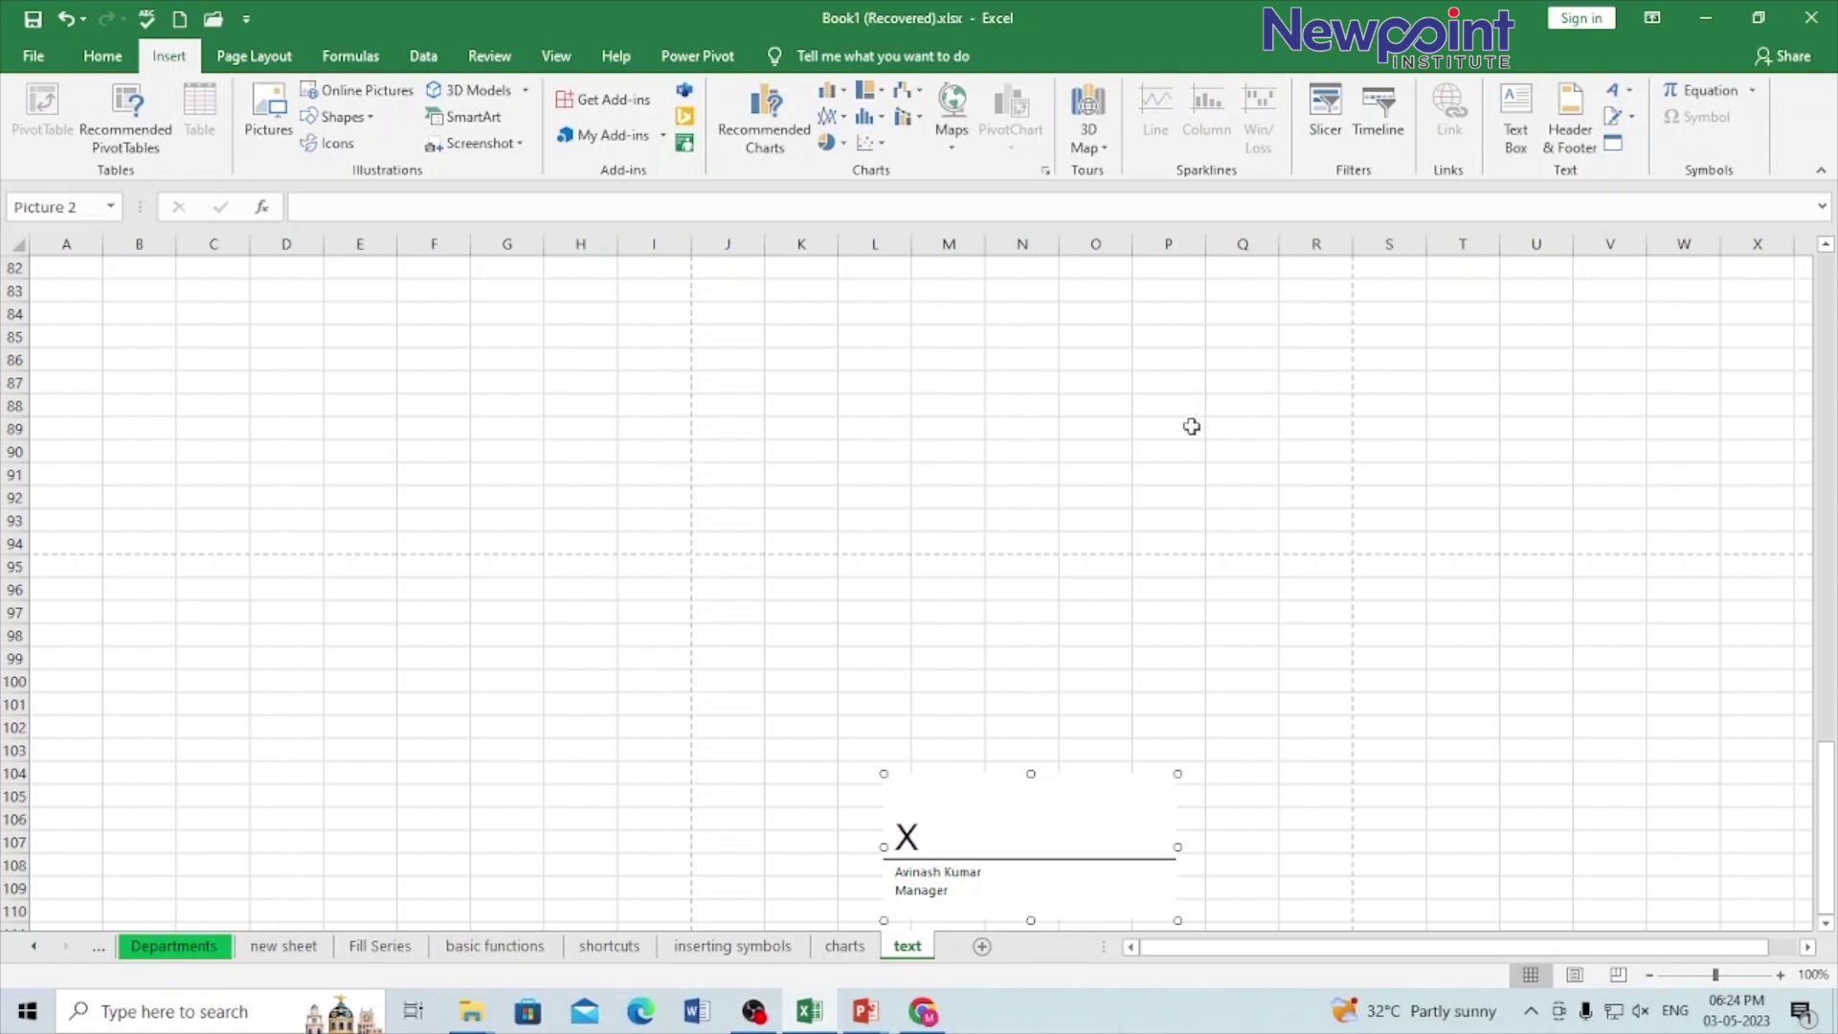
click(1091, 423)
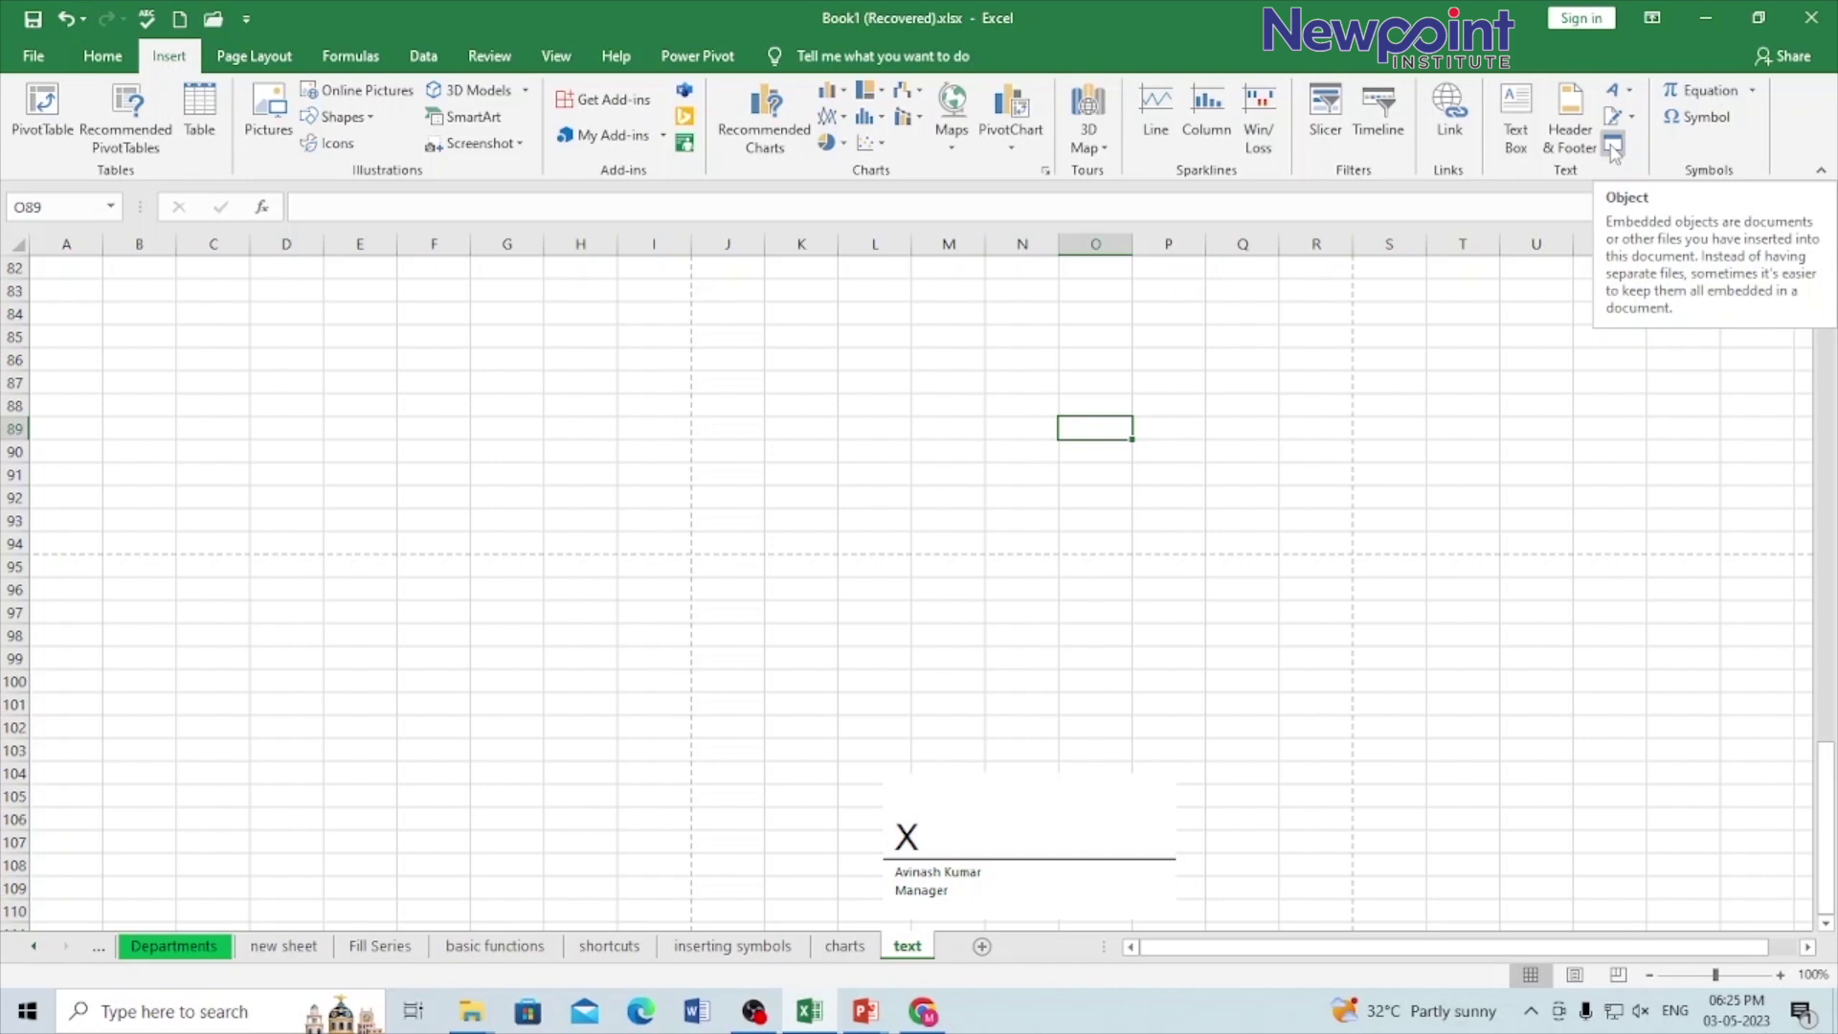
click(877, 361)
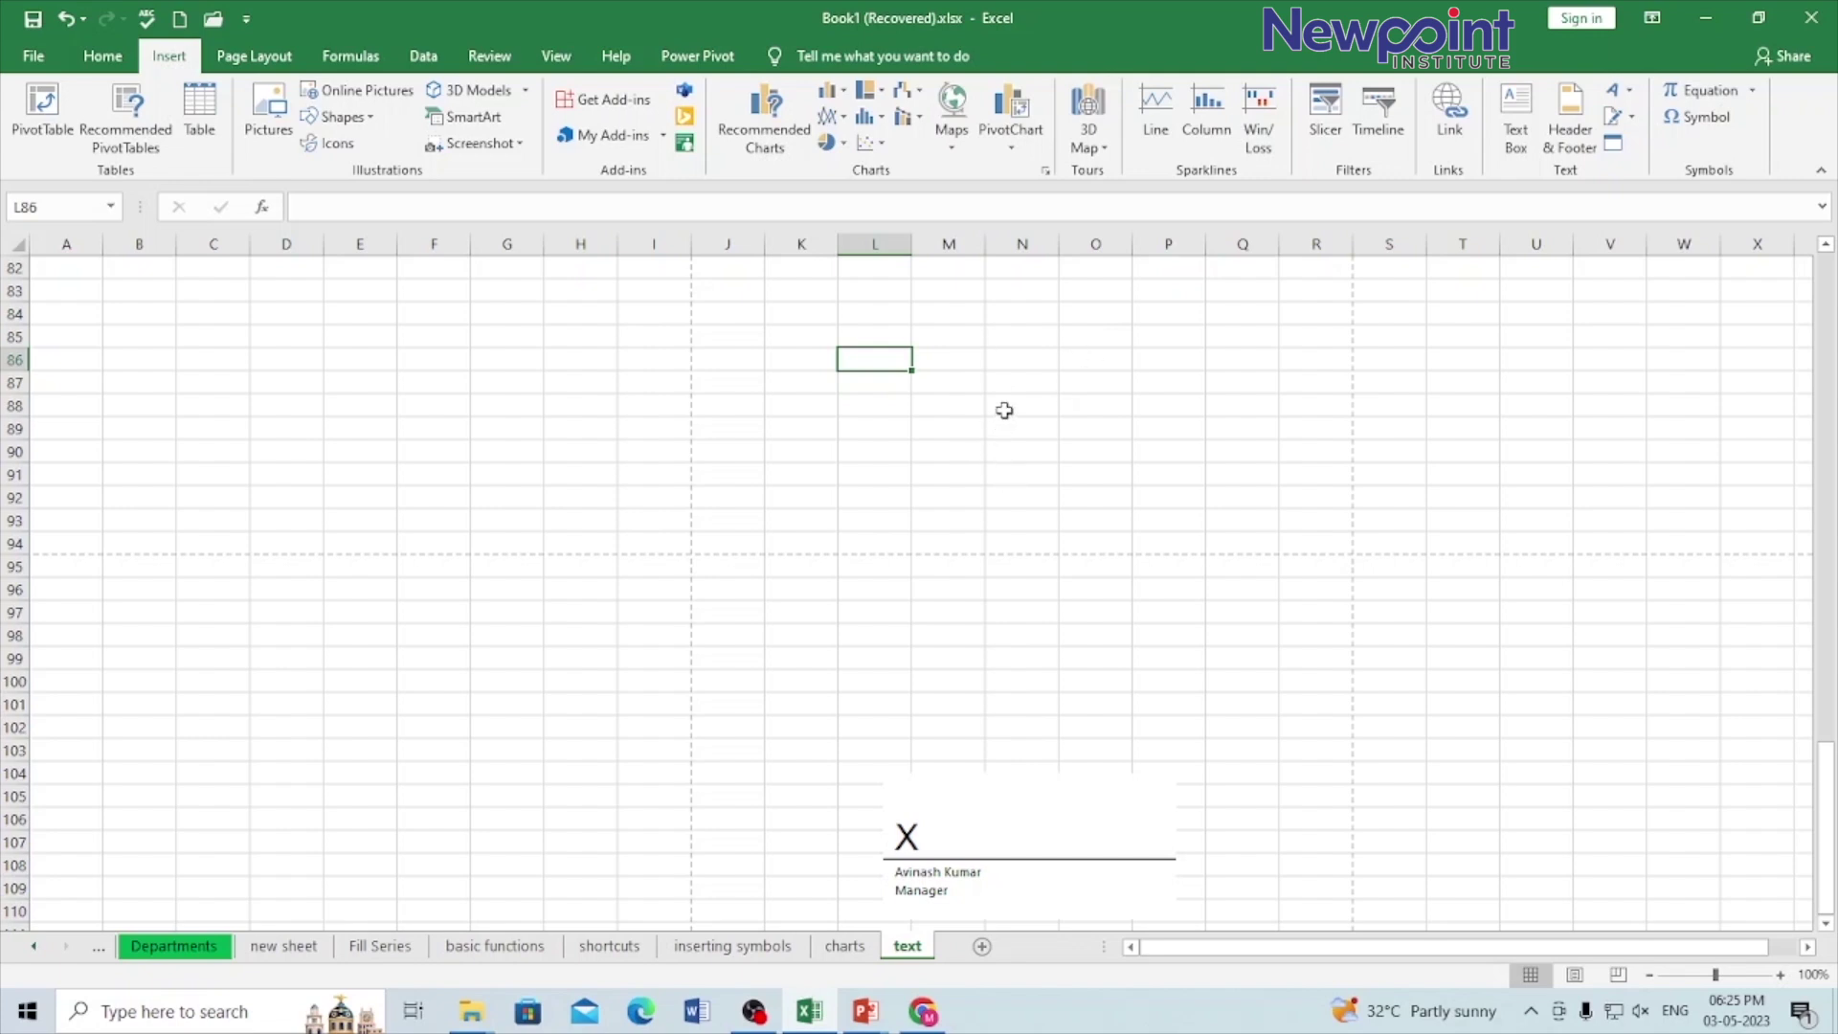
click(1614, 144)
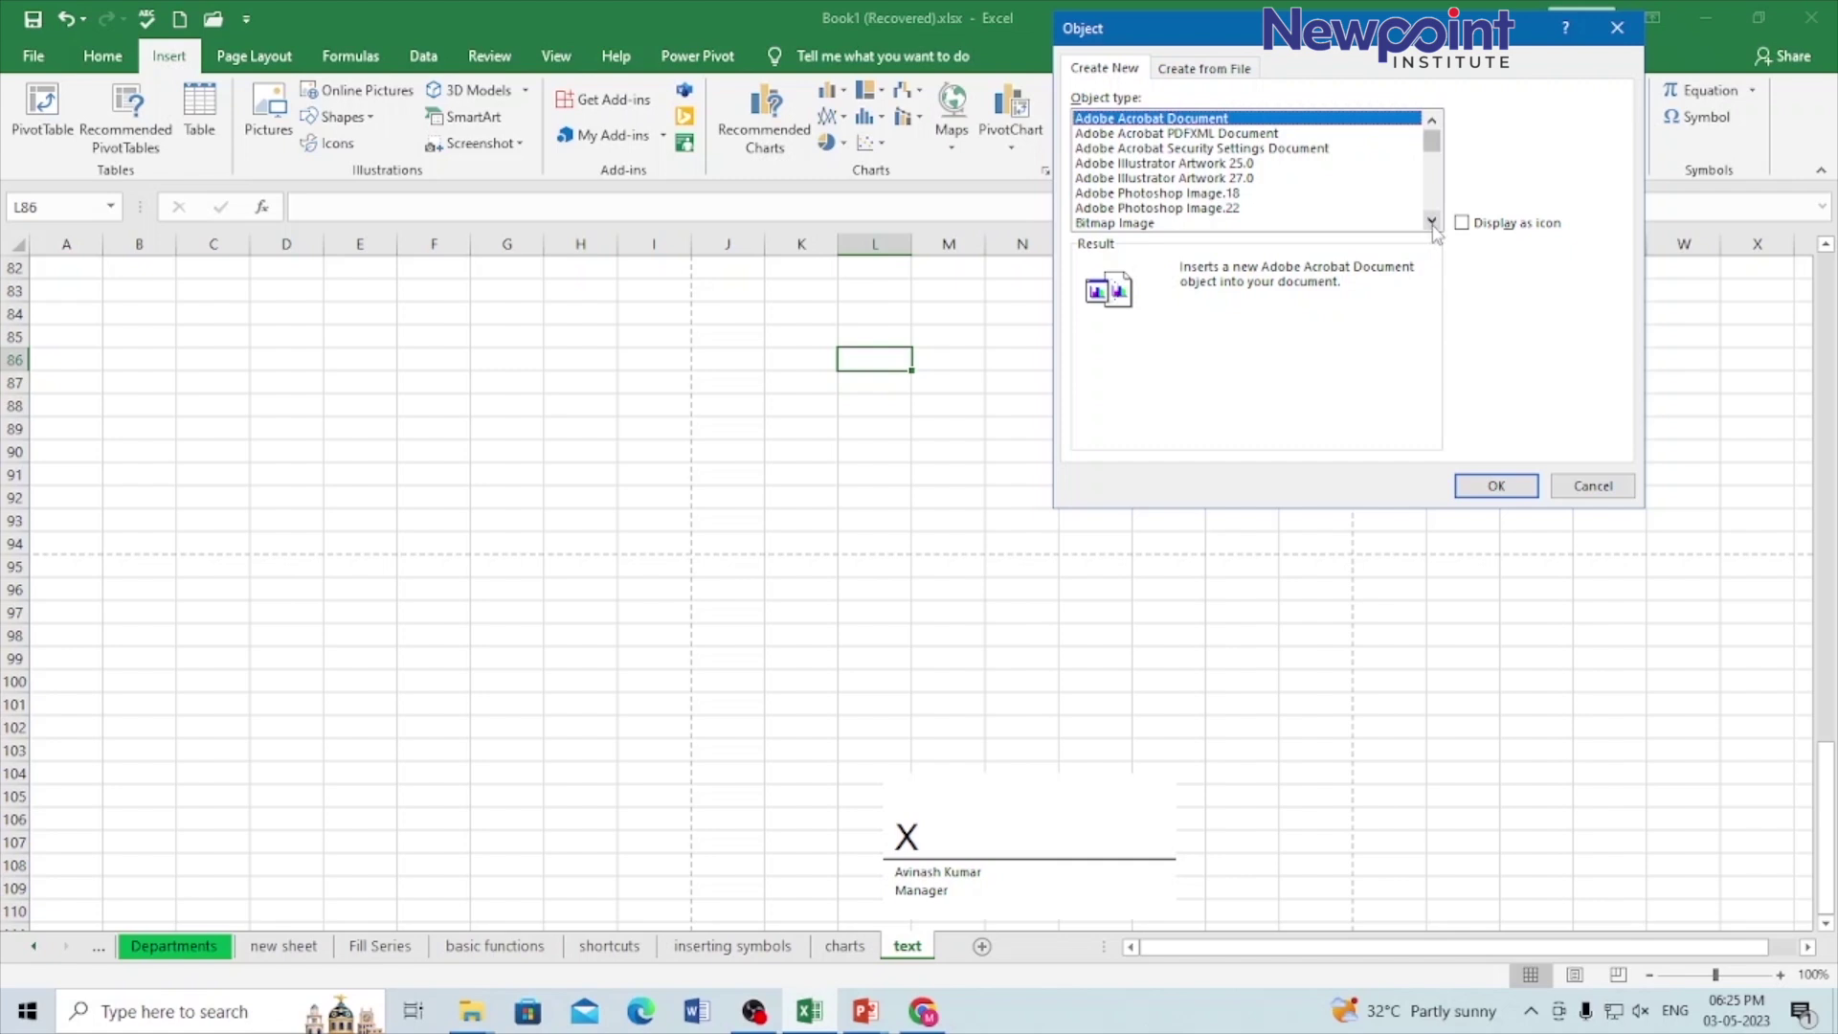
Step: Choose Bitmap Image as the object type and embed it in the text sheet
click(1431, 220)
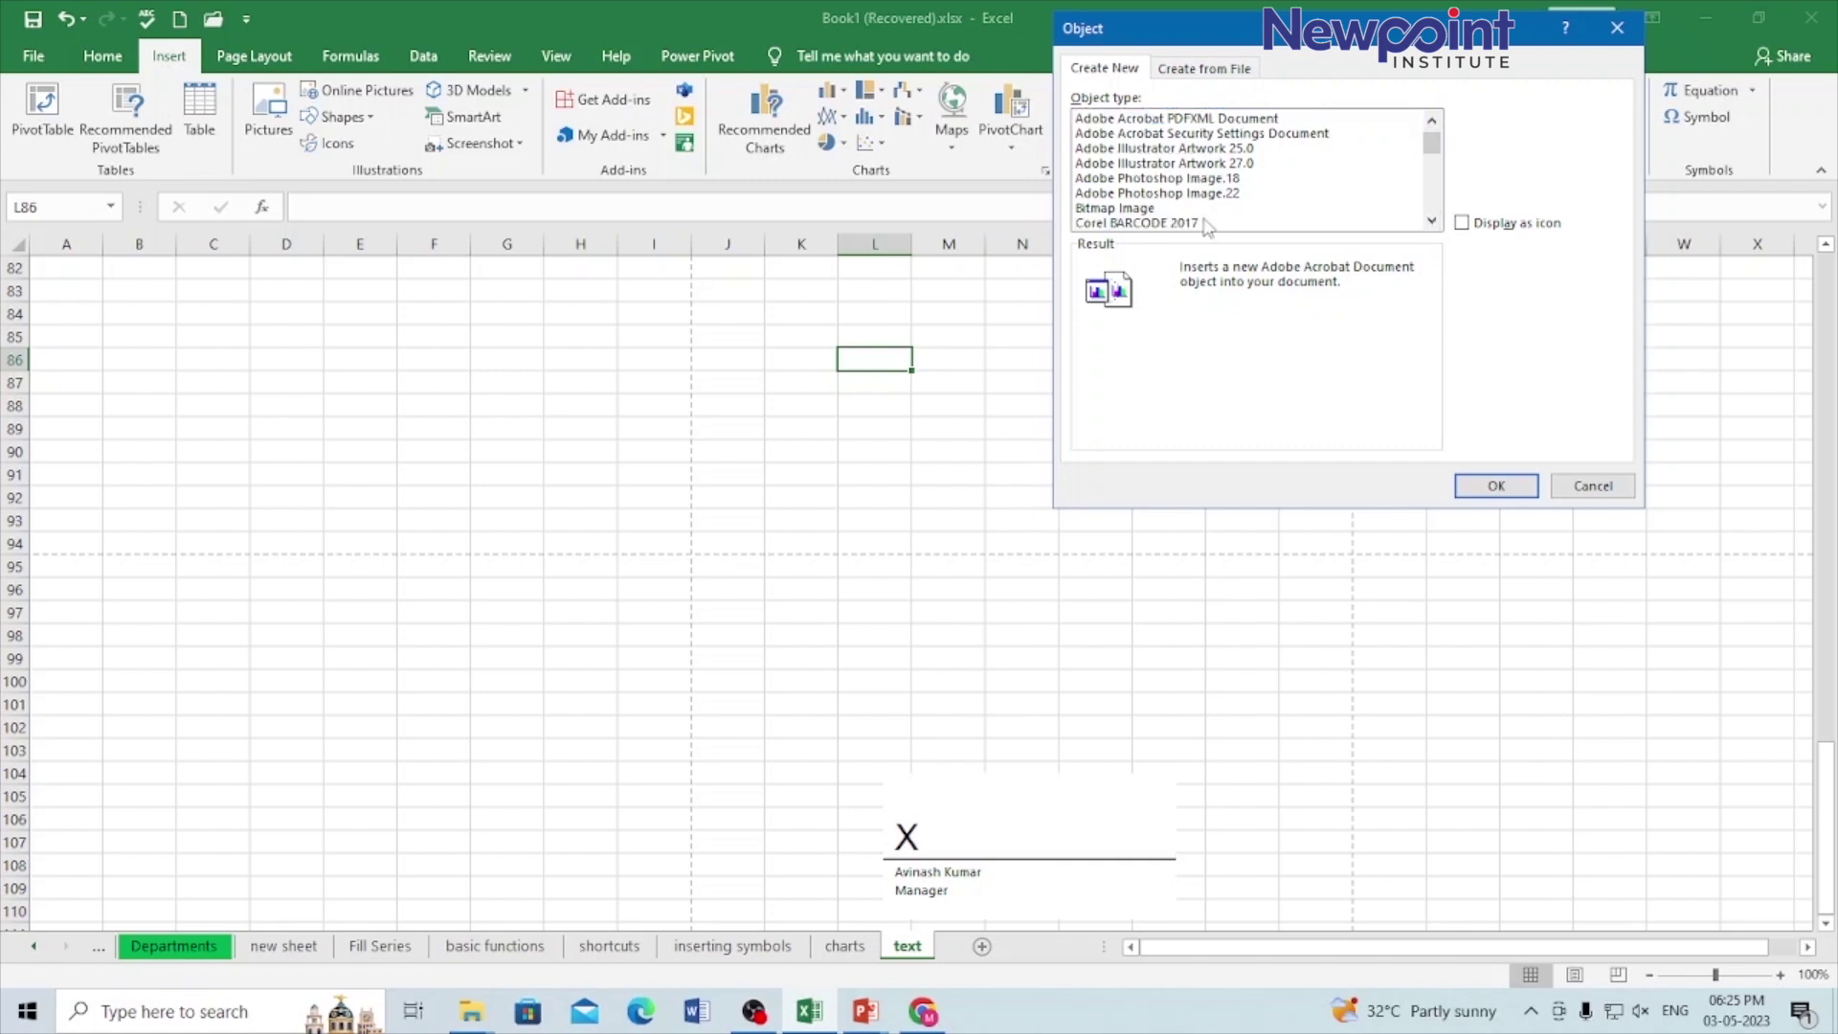
click(1151, 210)
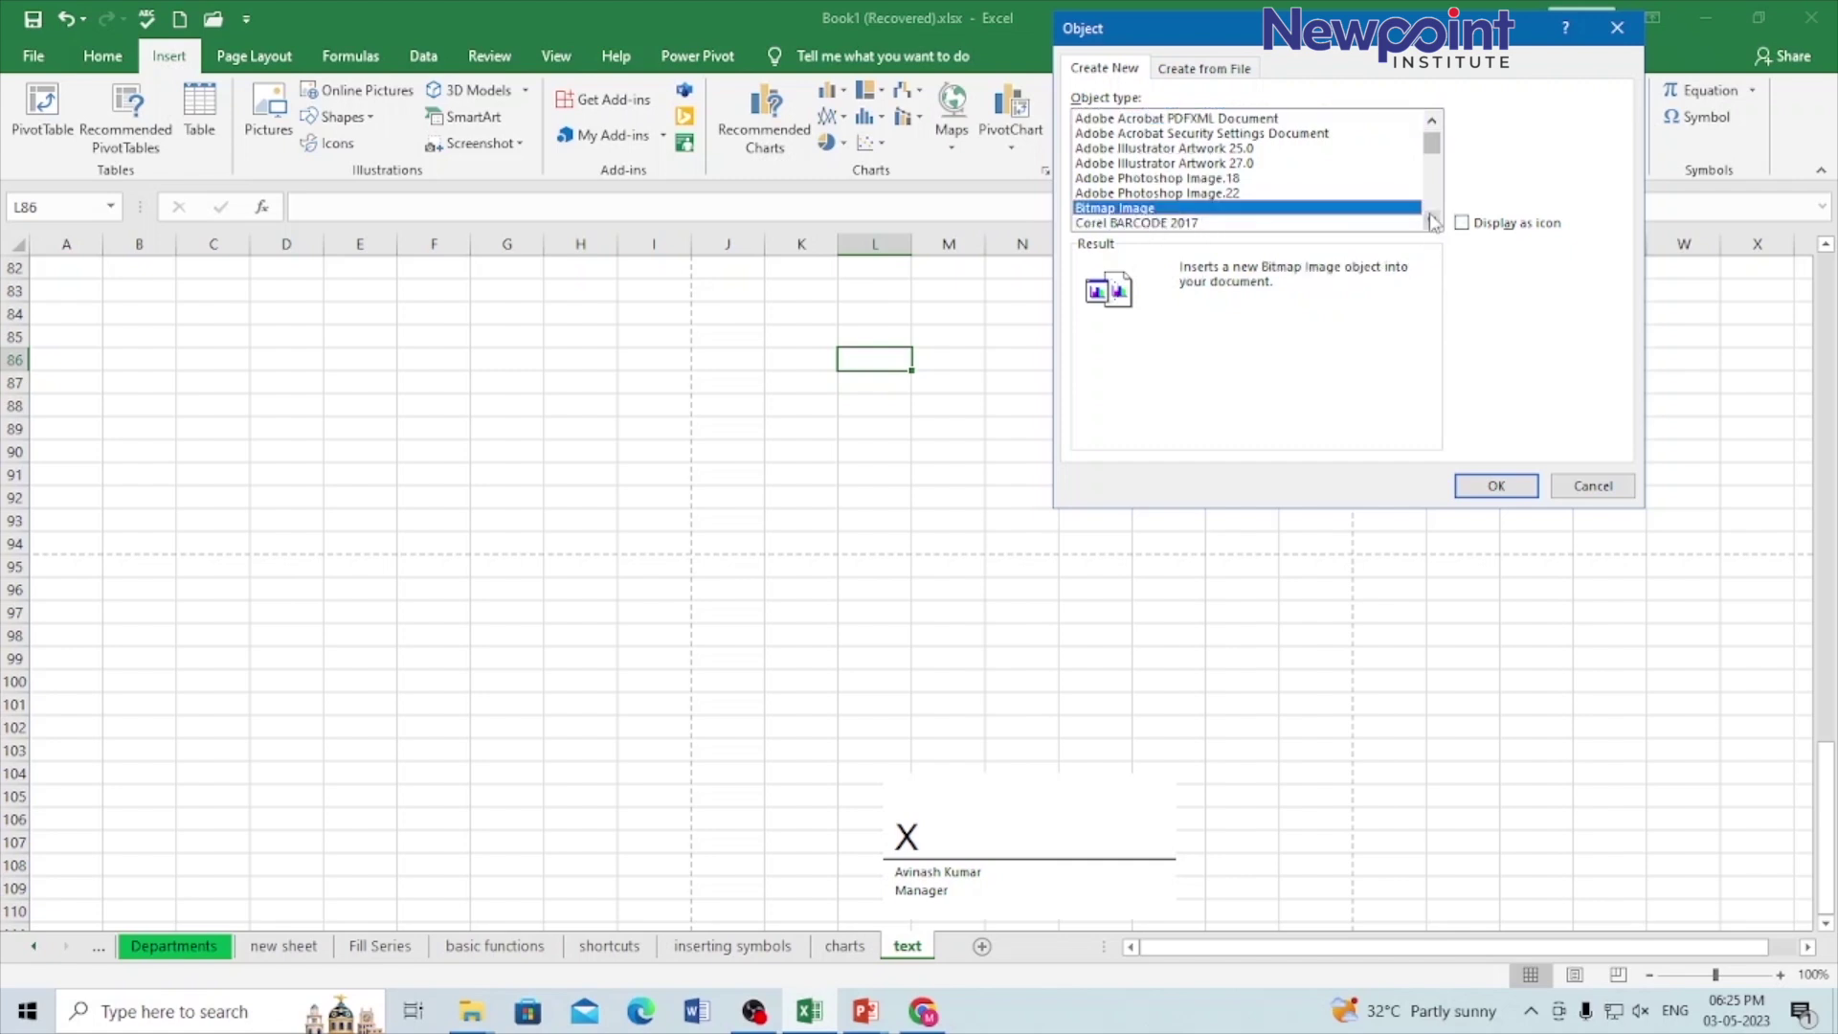
click(1431, 220)
click(1431, 220)
click(1431, 220)
click(1431, 220)
click(1431, 220)
click(1431, 220)
click(1431, 220)
click(1431, 220)
click(1431, 220)
click(1431, 220)
click(1431, 220)
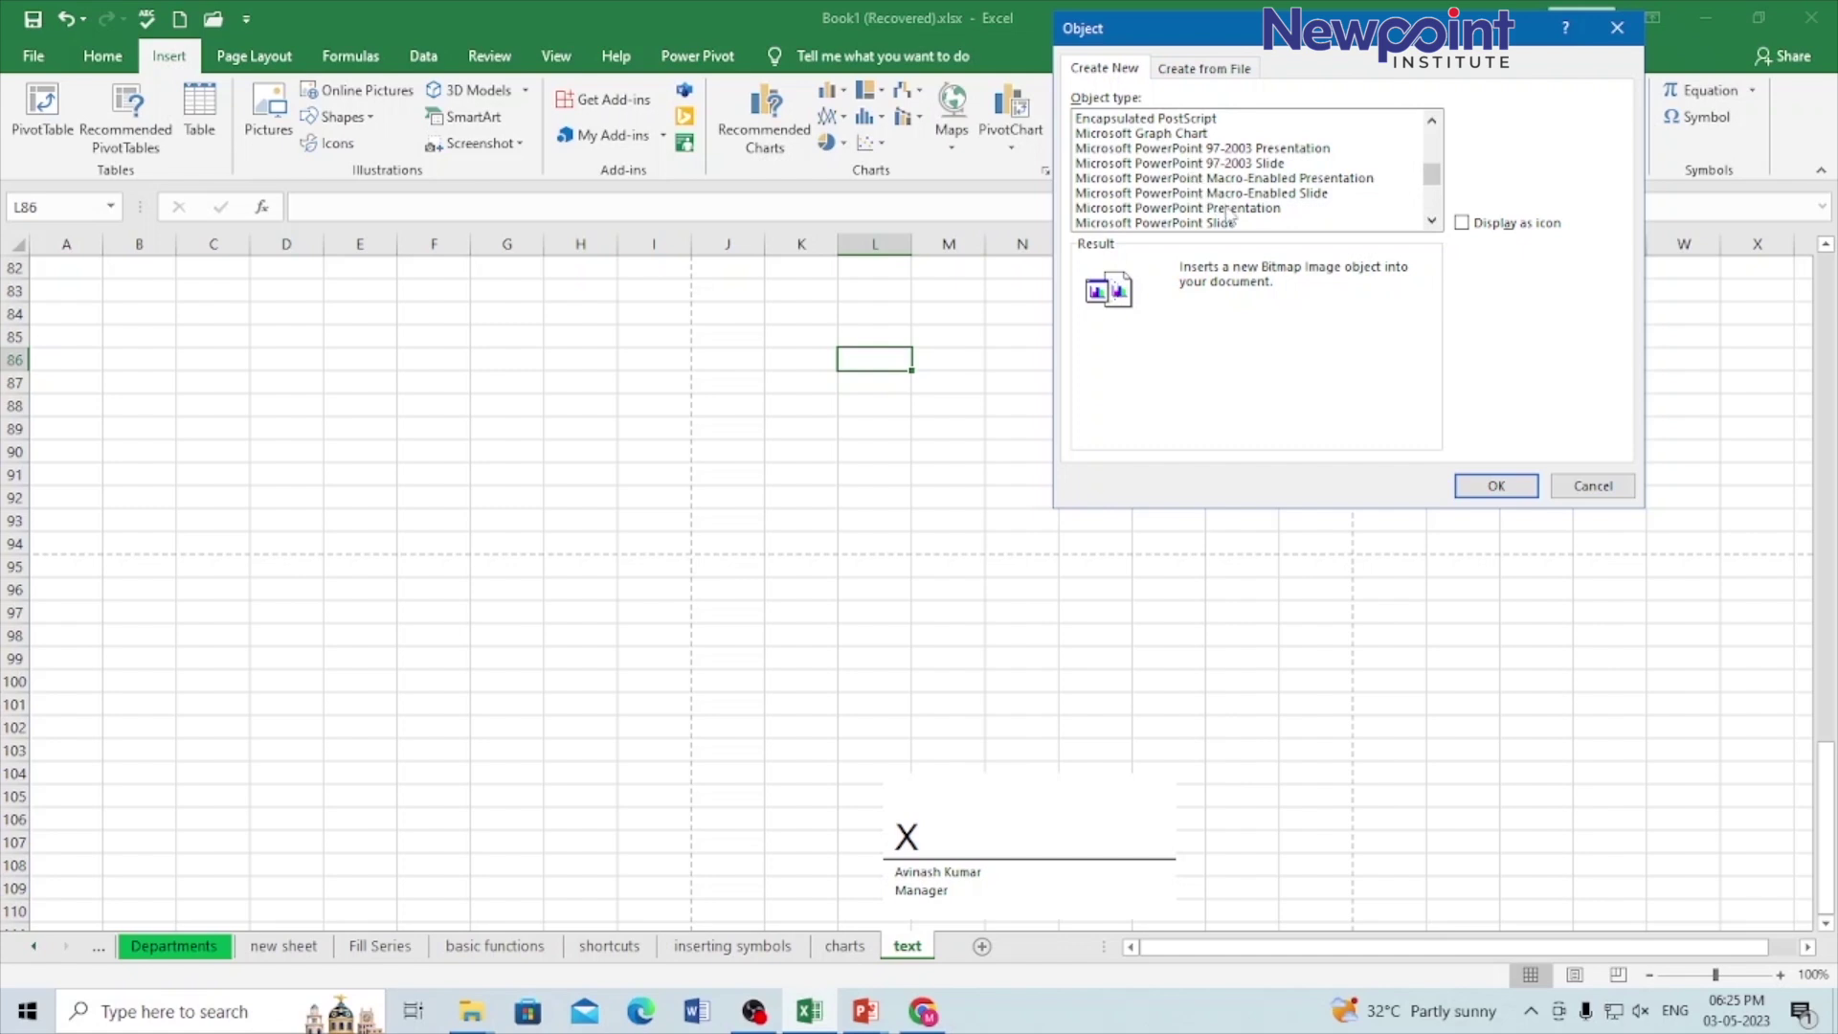
click(1432, 221)
click(1432, 221)
click(1432, 221)
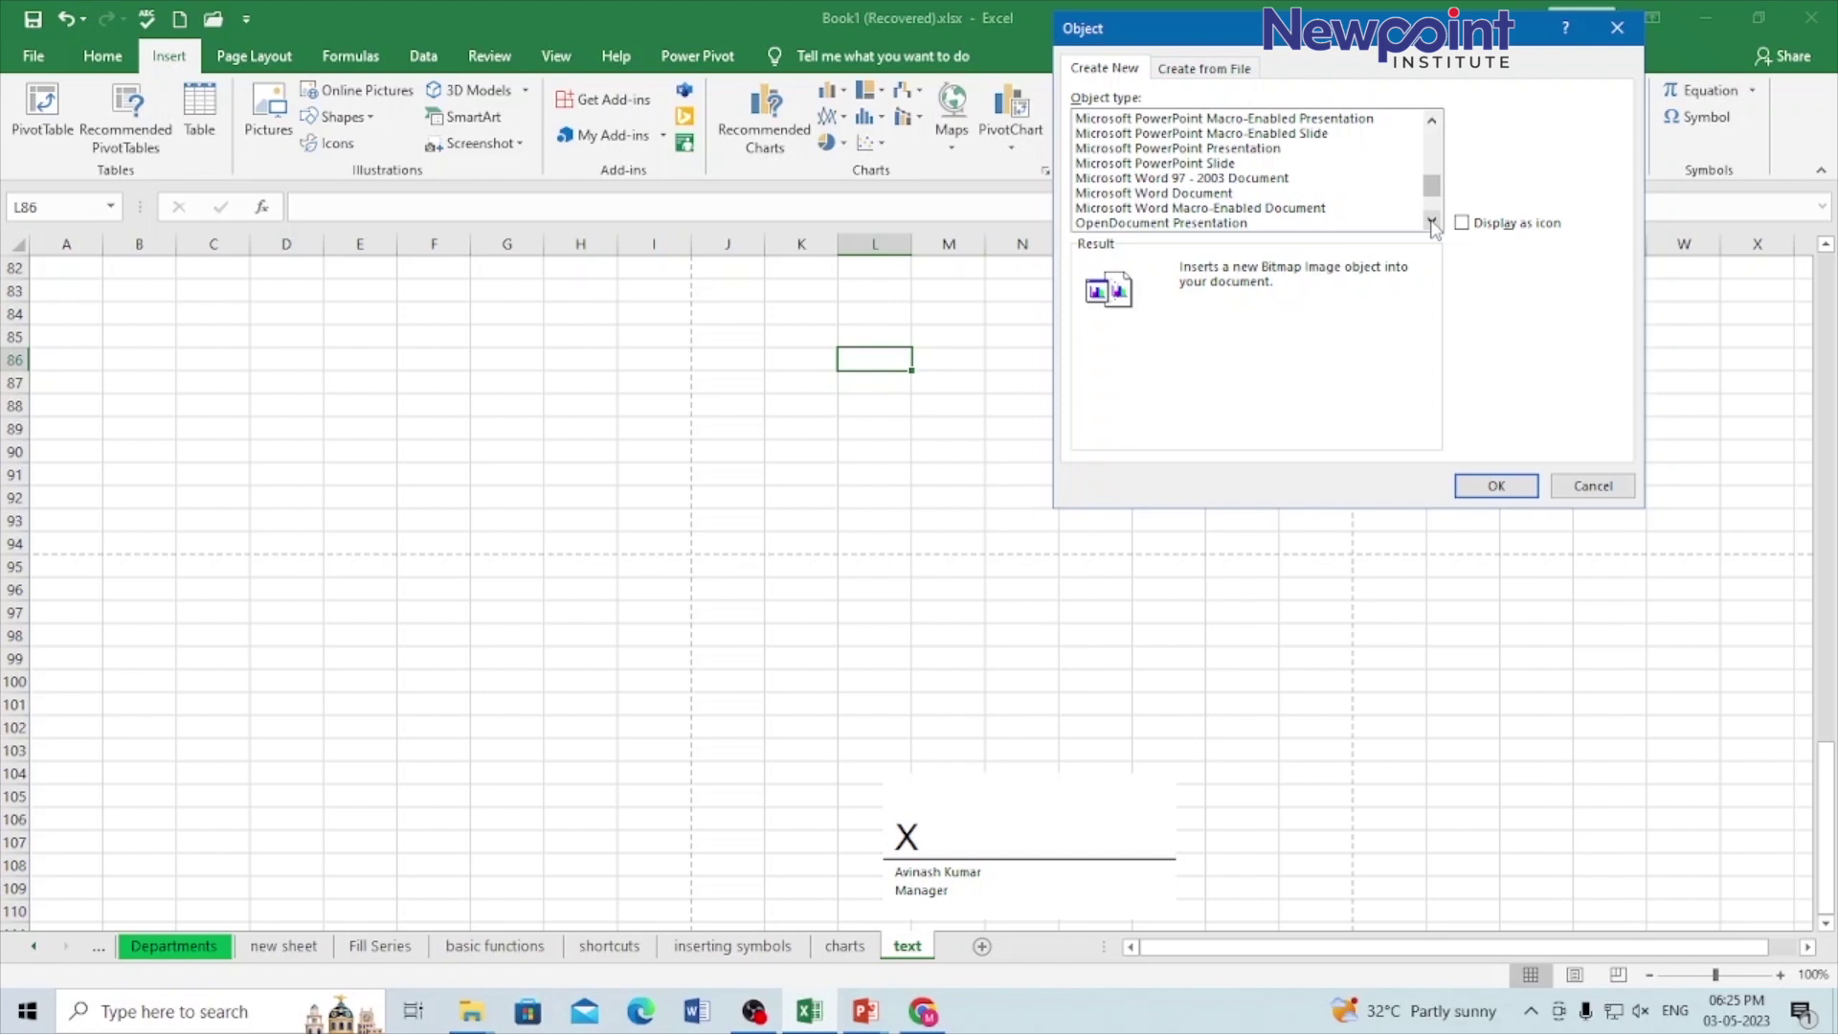
click(1432, 222)
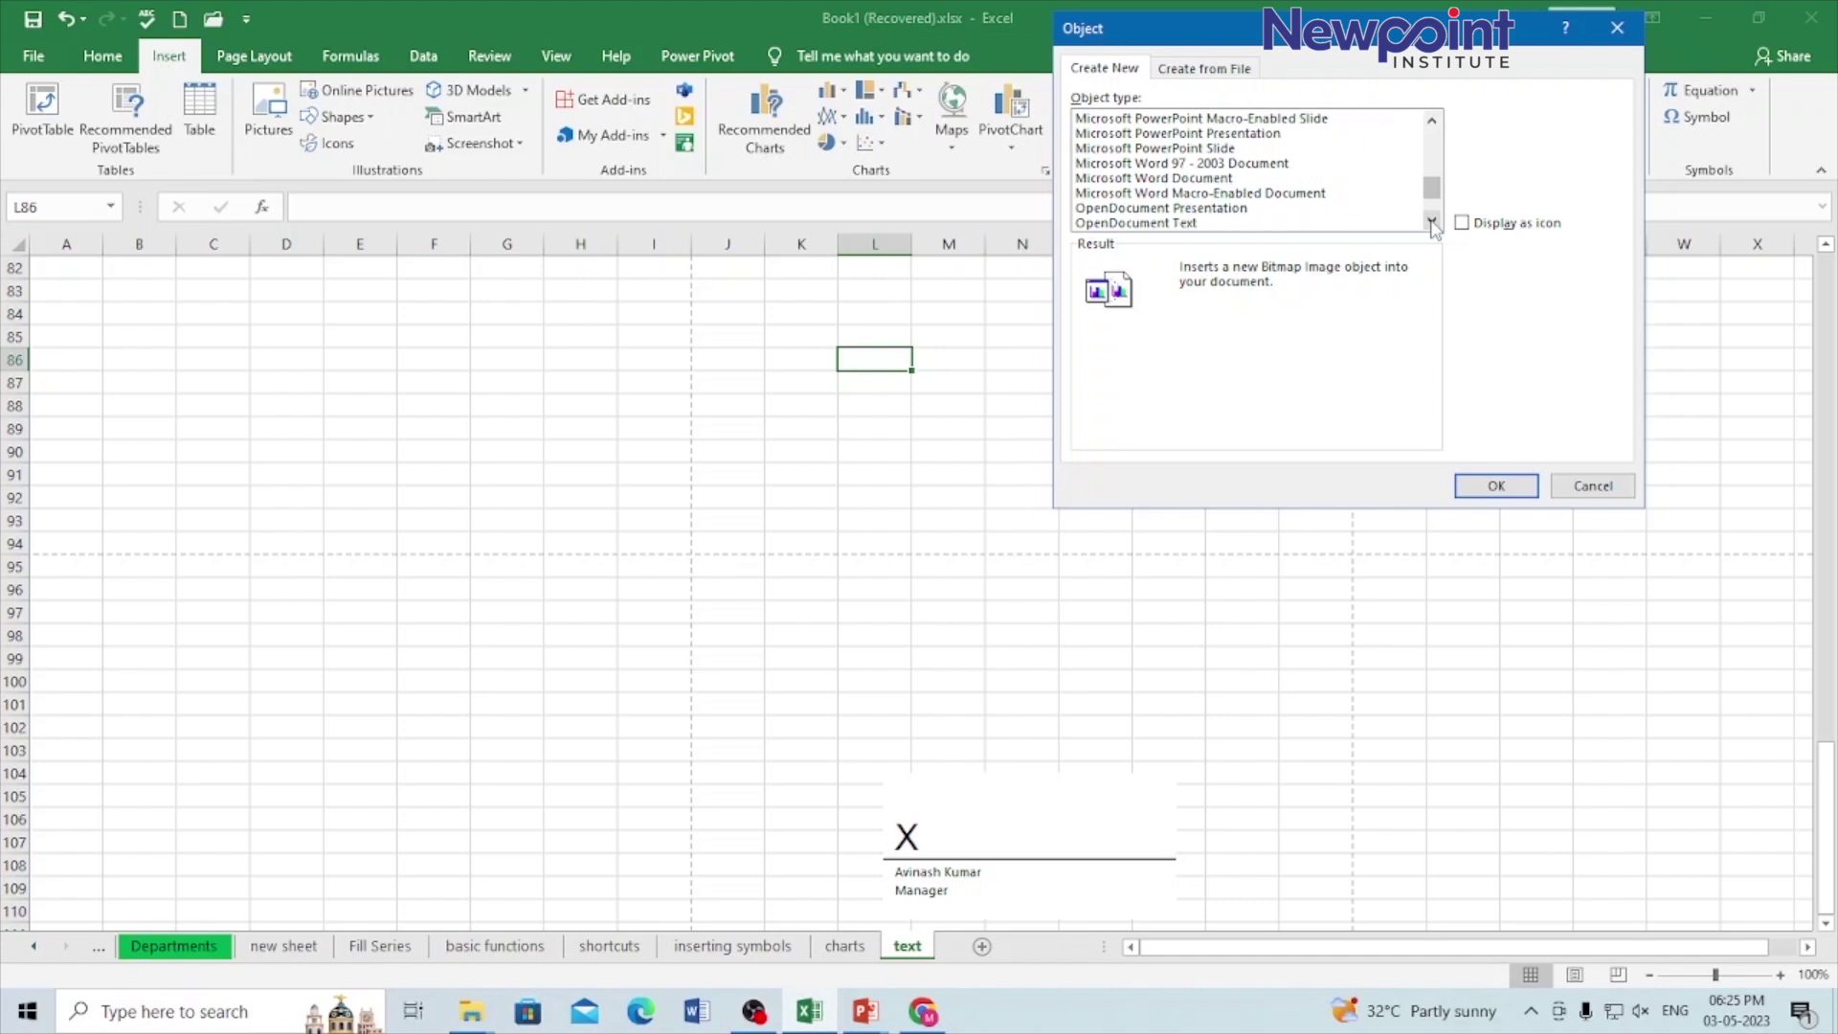
click(1432, 222)
click(1432, 222)
click(1432, 222)
click(1432, 222)
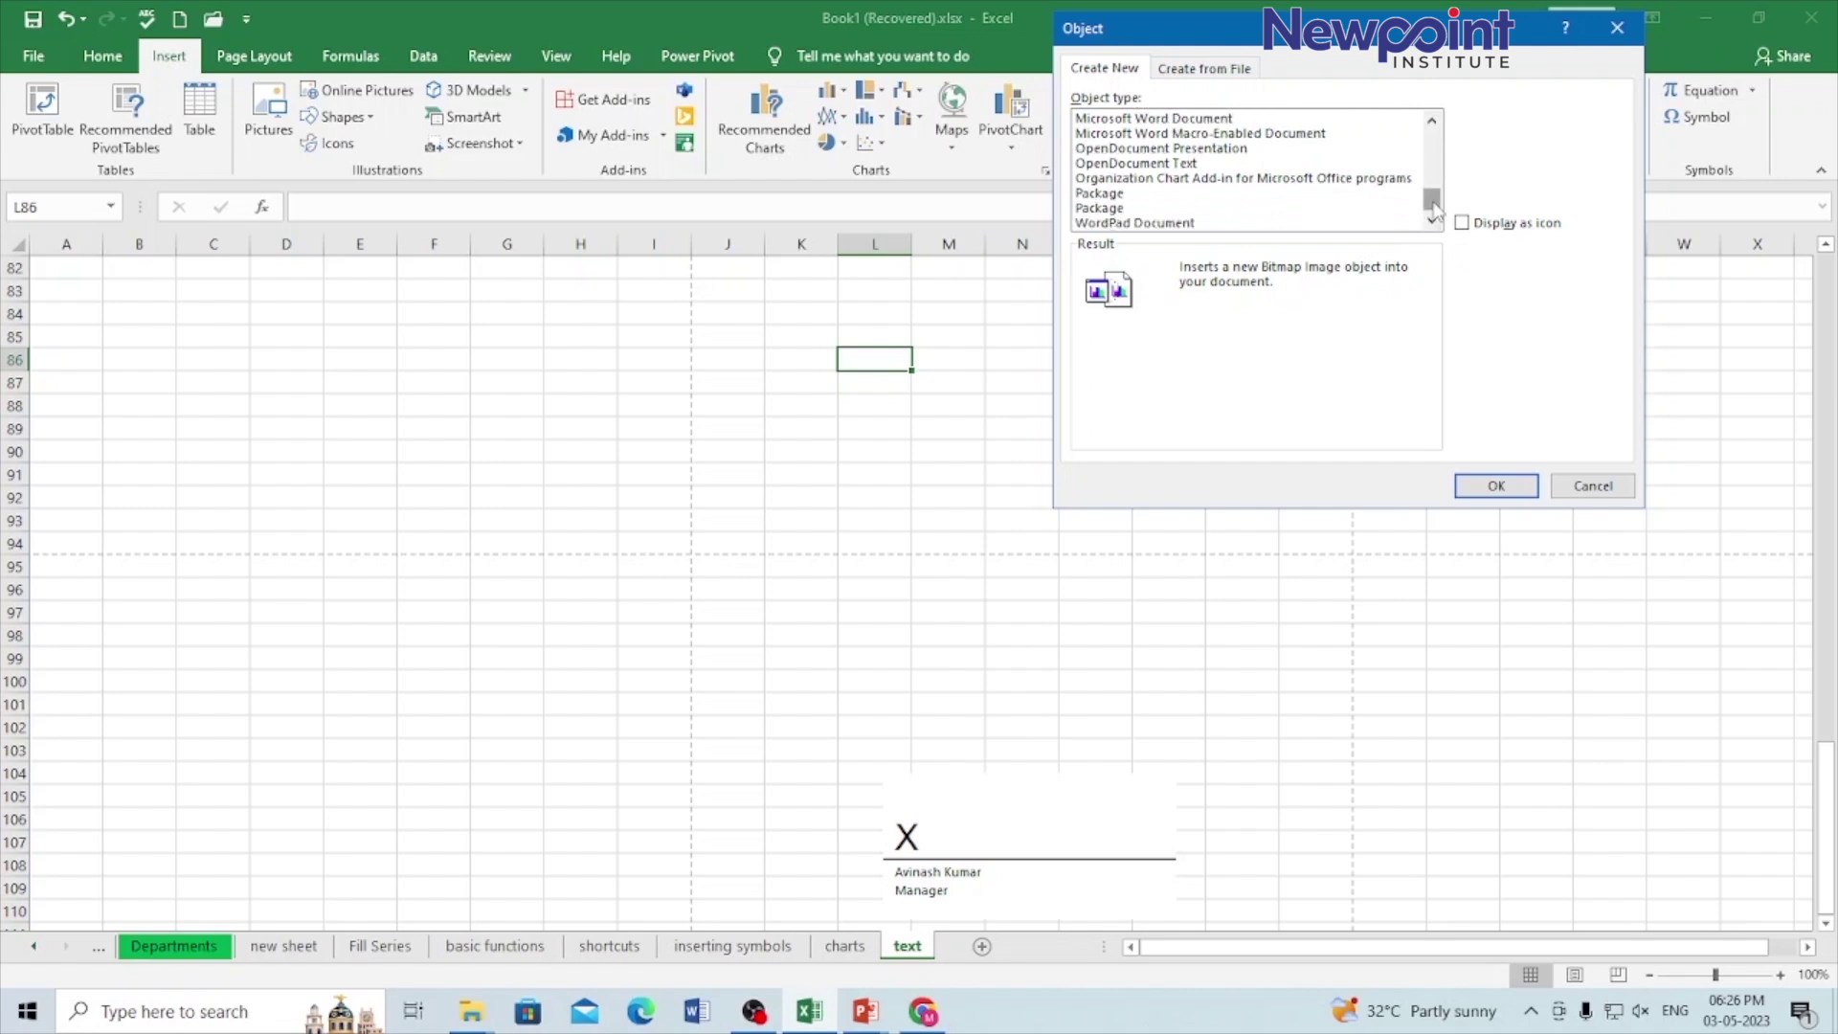
drag(1435, 209, 1432, 137)
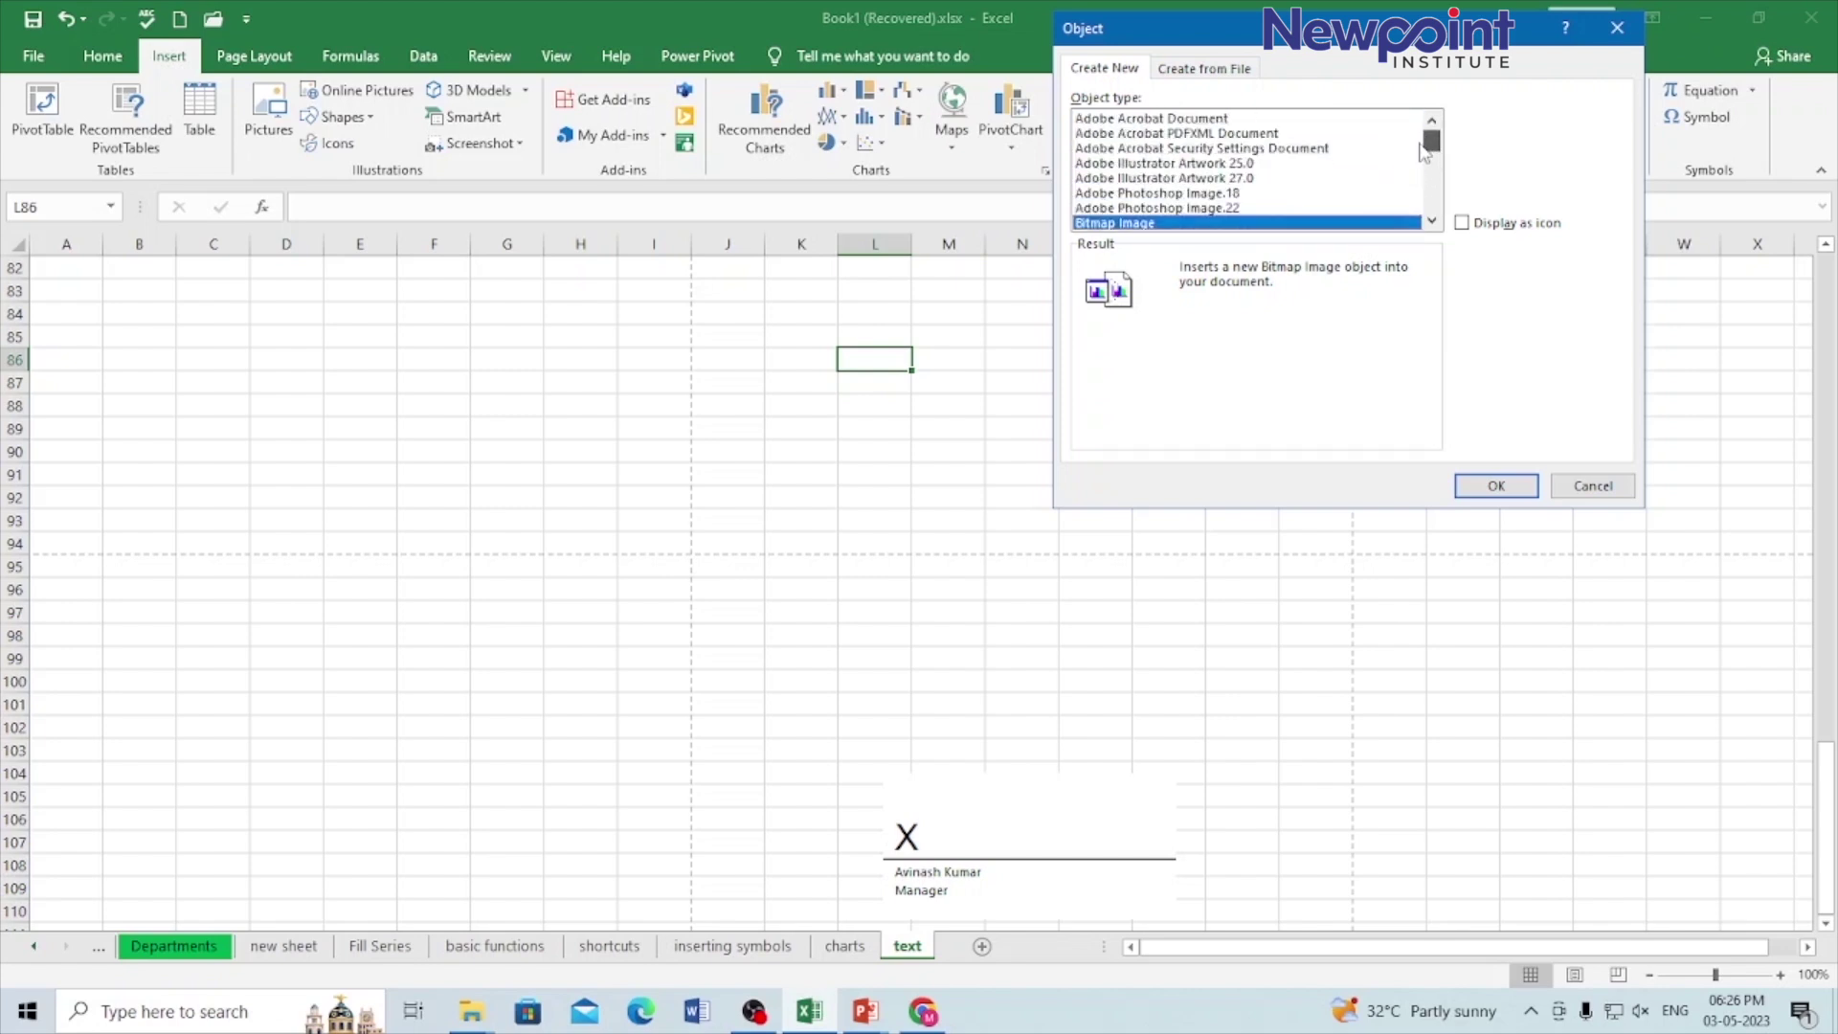
click(1496, 485)
Step: Draw a thin wavy pencil line on the Paint canvas
drag(617, 178, 727, 178)
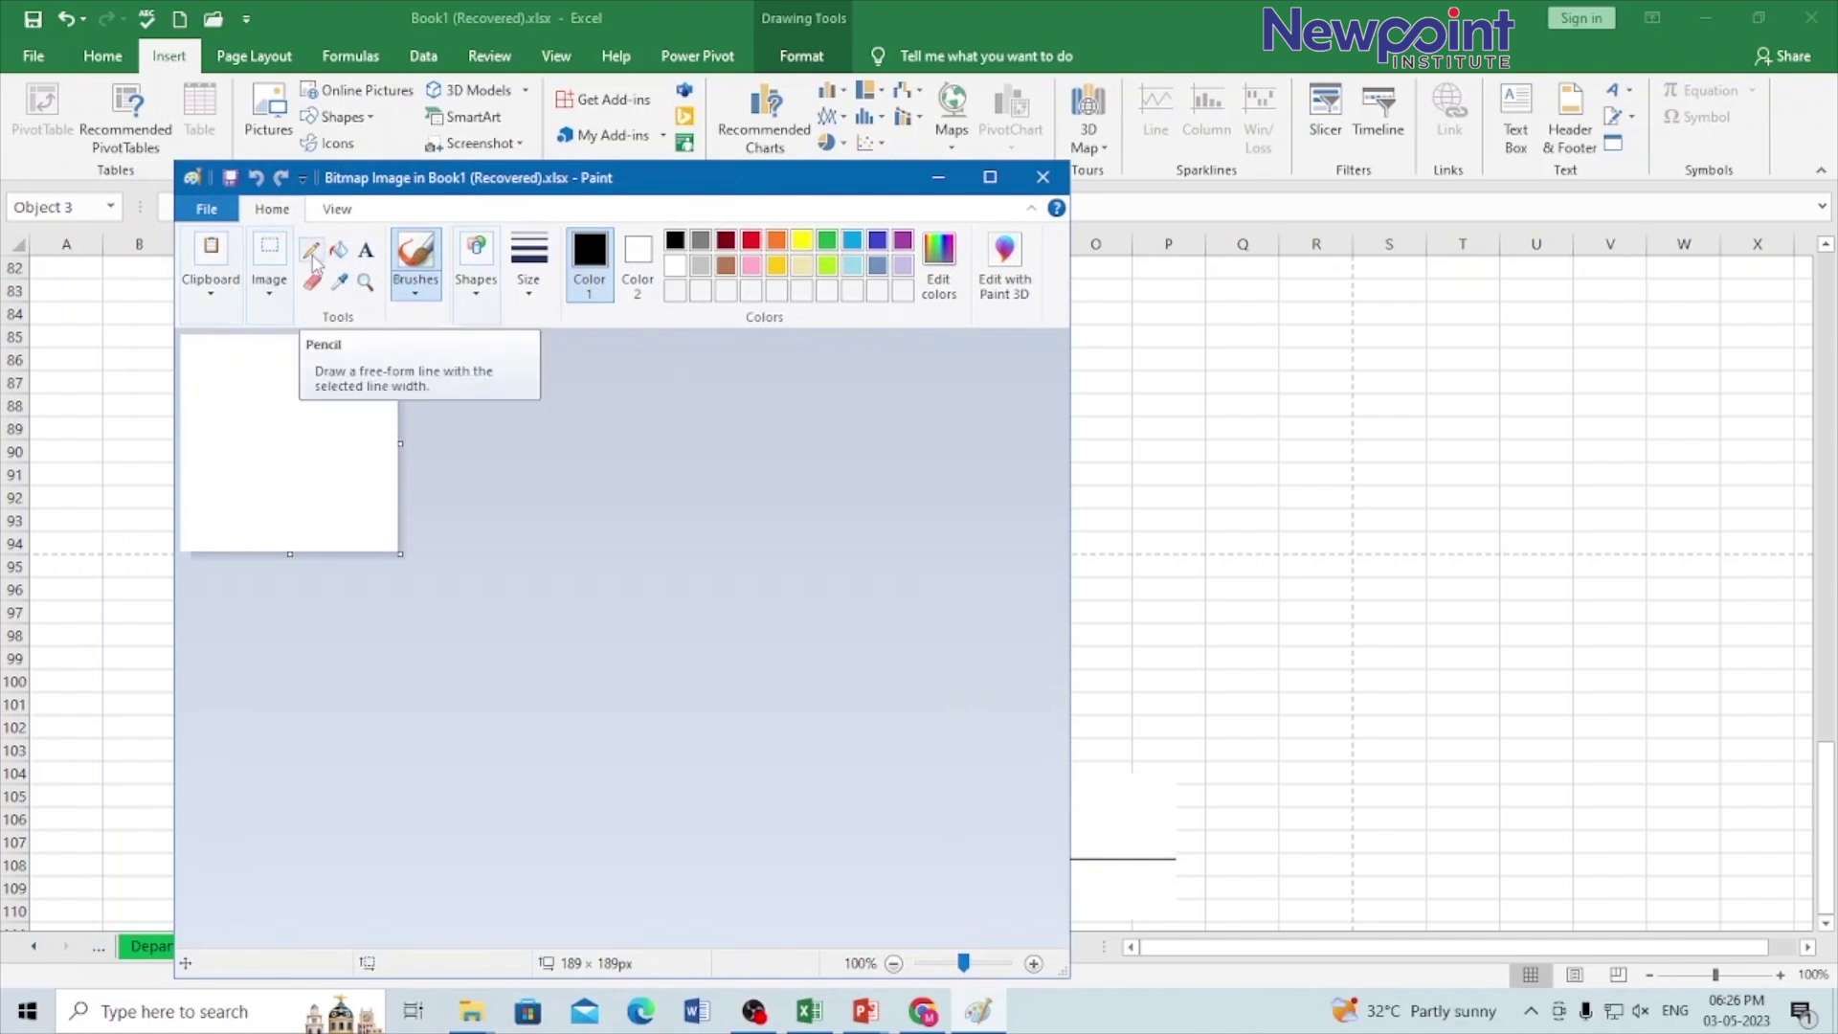
click(313, 258)
mouse_move(222, 409)
mouse_down()
mouse_move(336, 401)
mouse_move(354, 461)
mouse_up()
Step: Draw thick black calligraphy-brush strokes over the wavy line
click(416, 280)
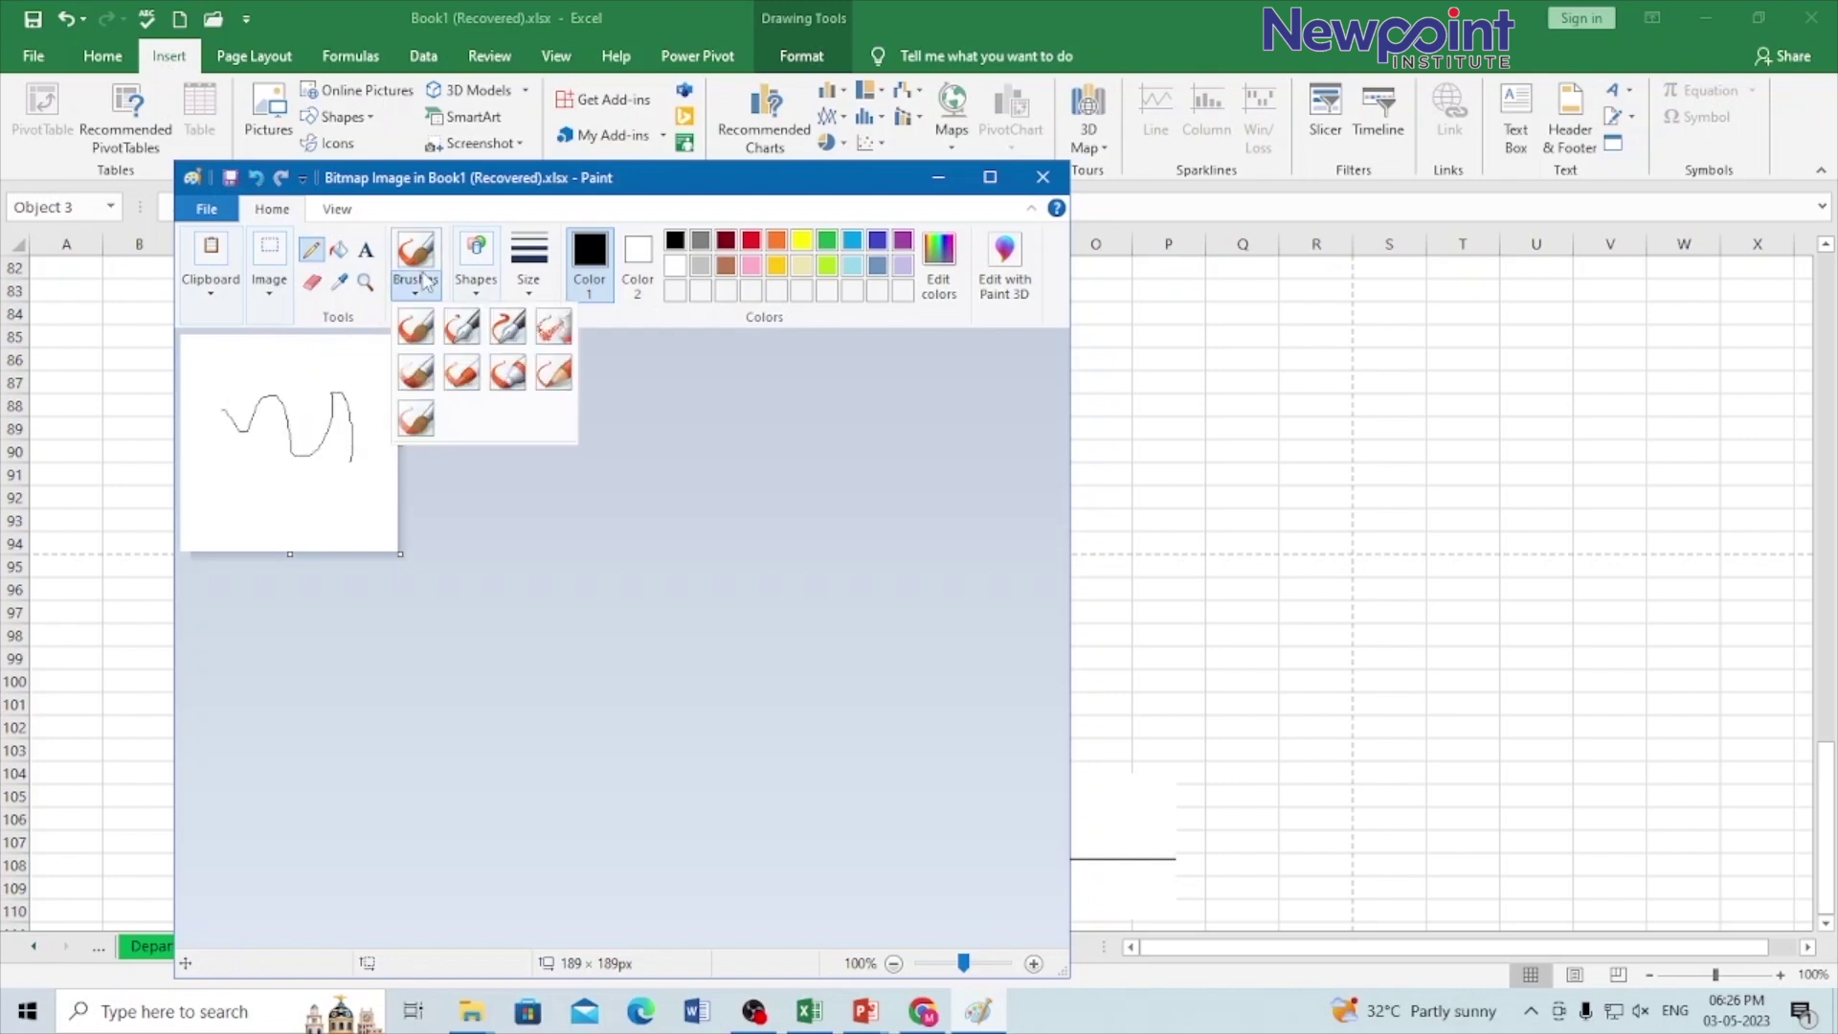
click(462, 327)
mouse_move(247, 467)
mouse_down()
mouse_move(307, 458)
mouse_move(226, 402)
mouse_move(311, 496)
mouse_move(354, 488)
mouse_up()
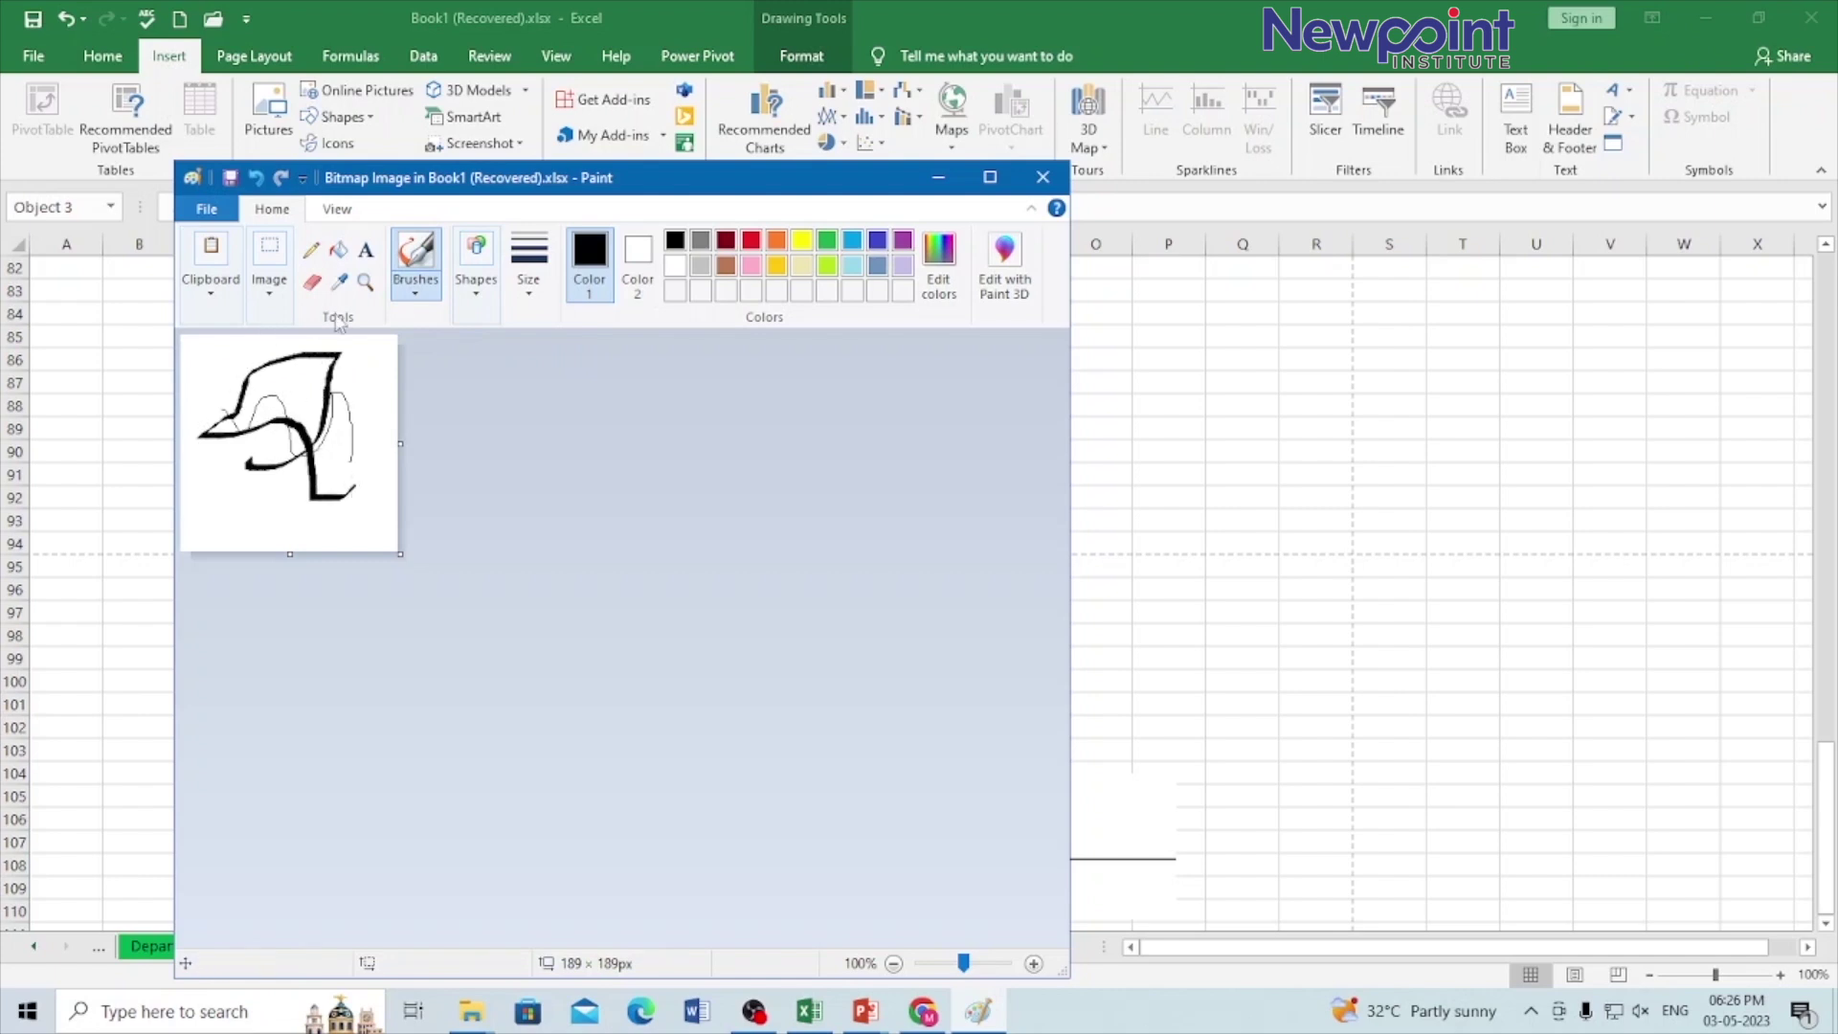
click(205, 211)
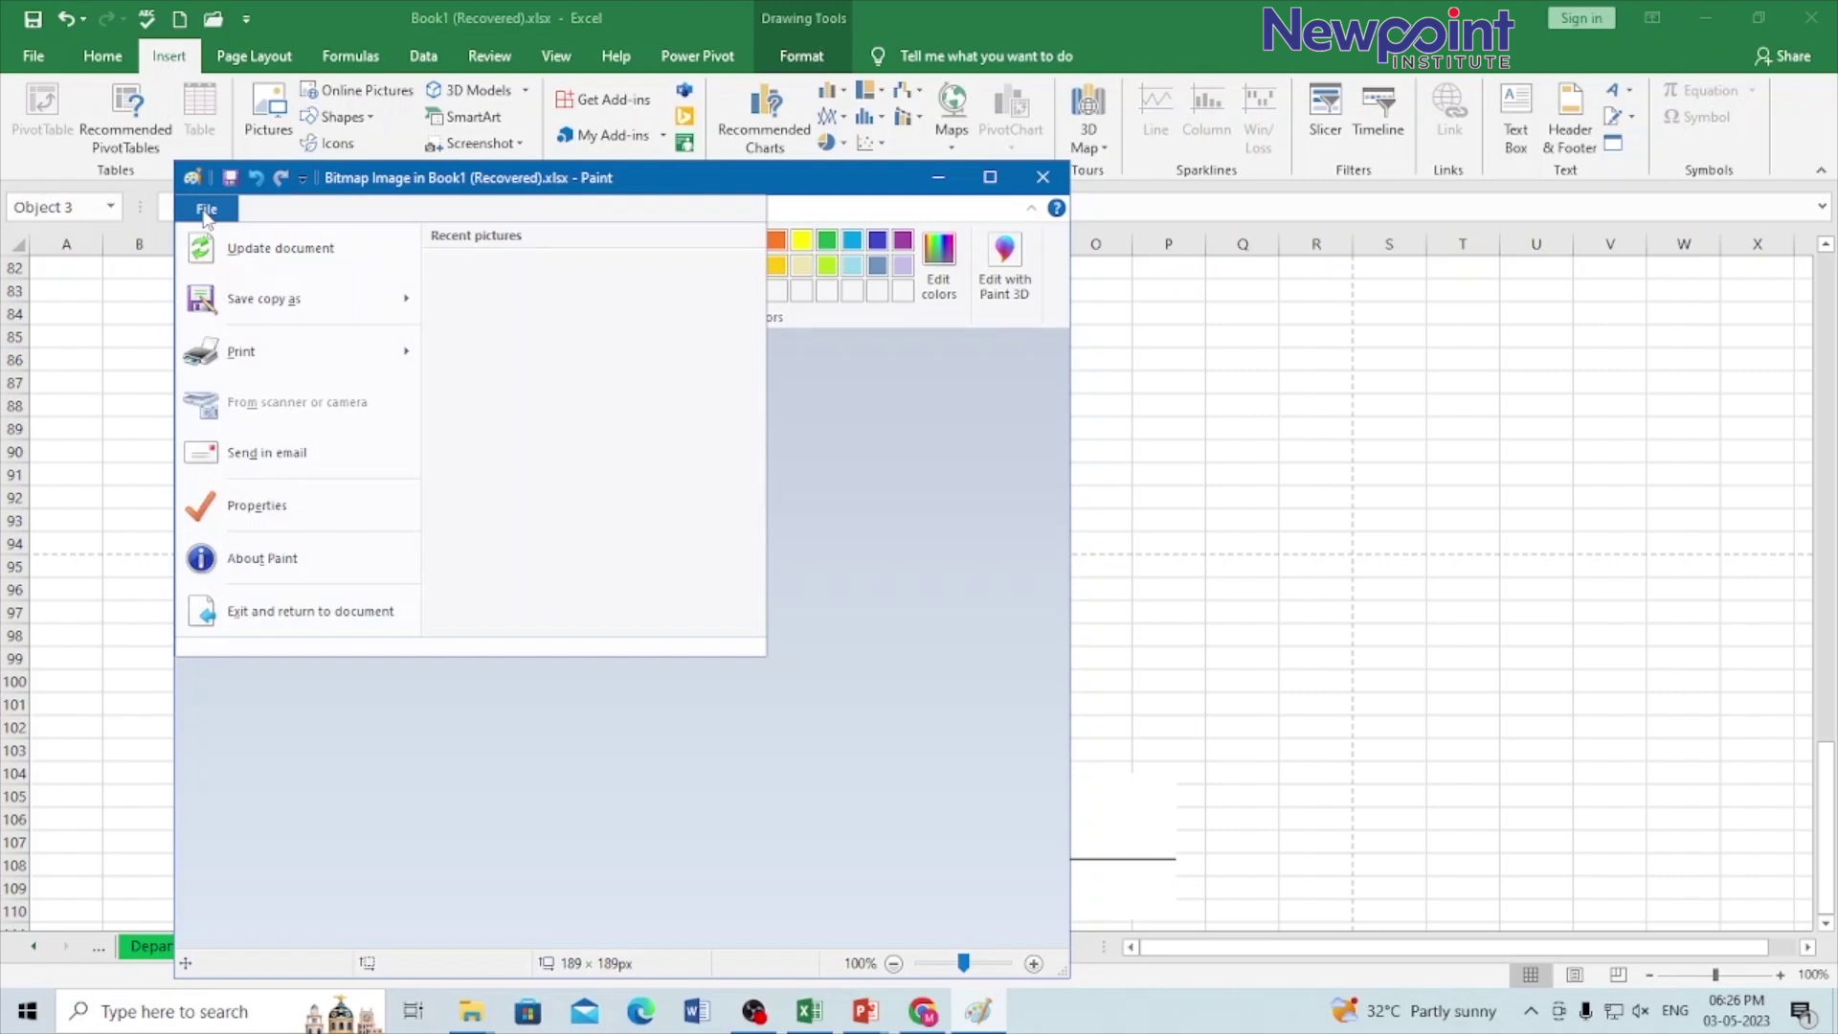
Step: Update the embedded drawing and save a PNG copy named diagram to the Desktop
click(235, 250)
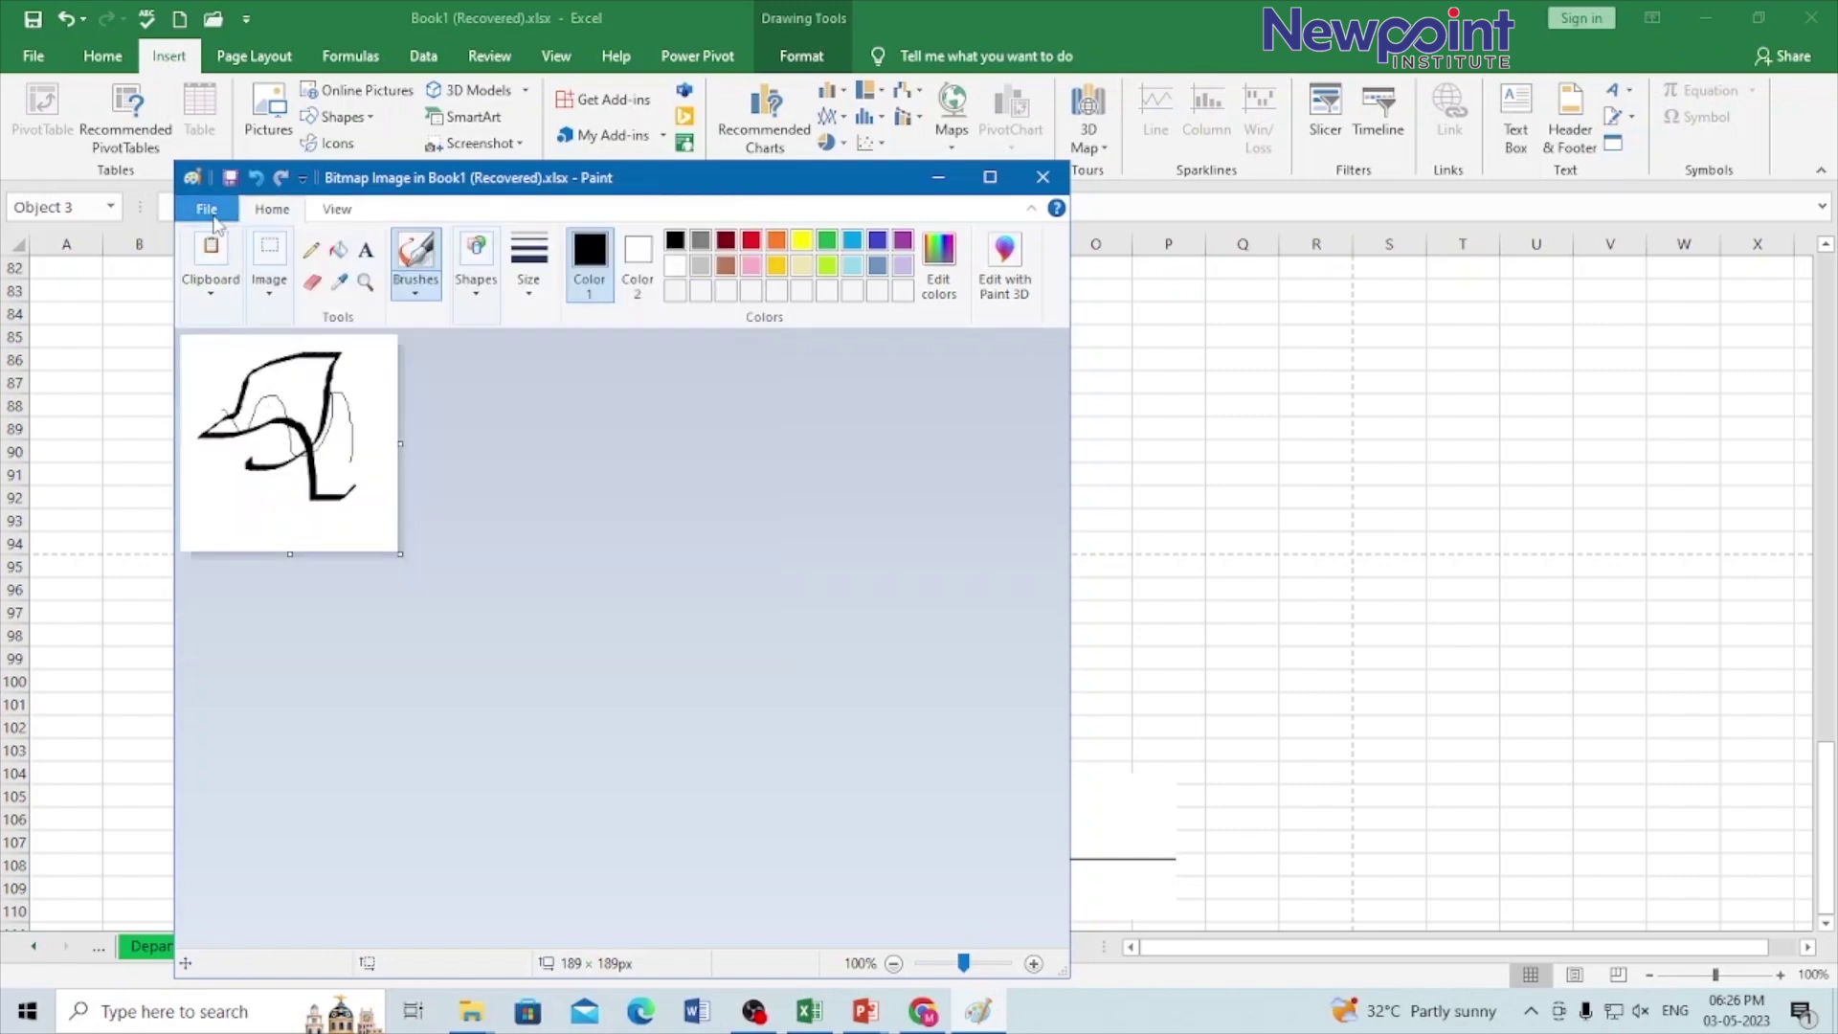
click(217, 223)
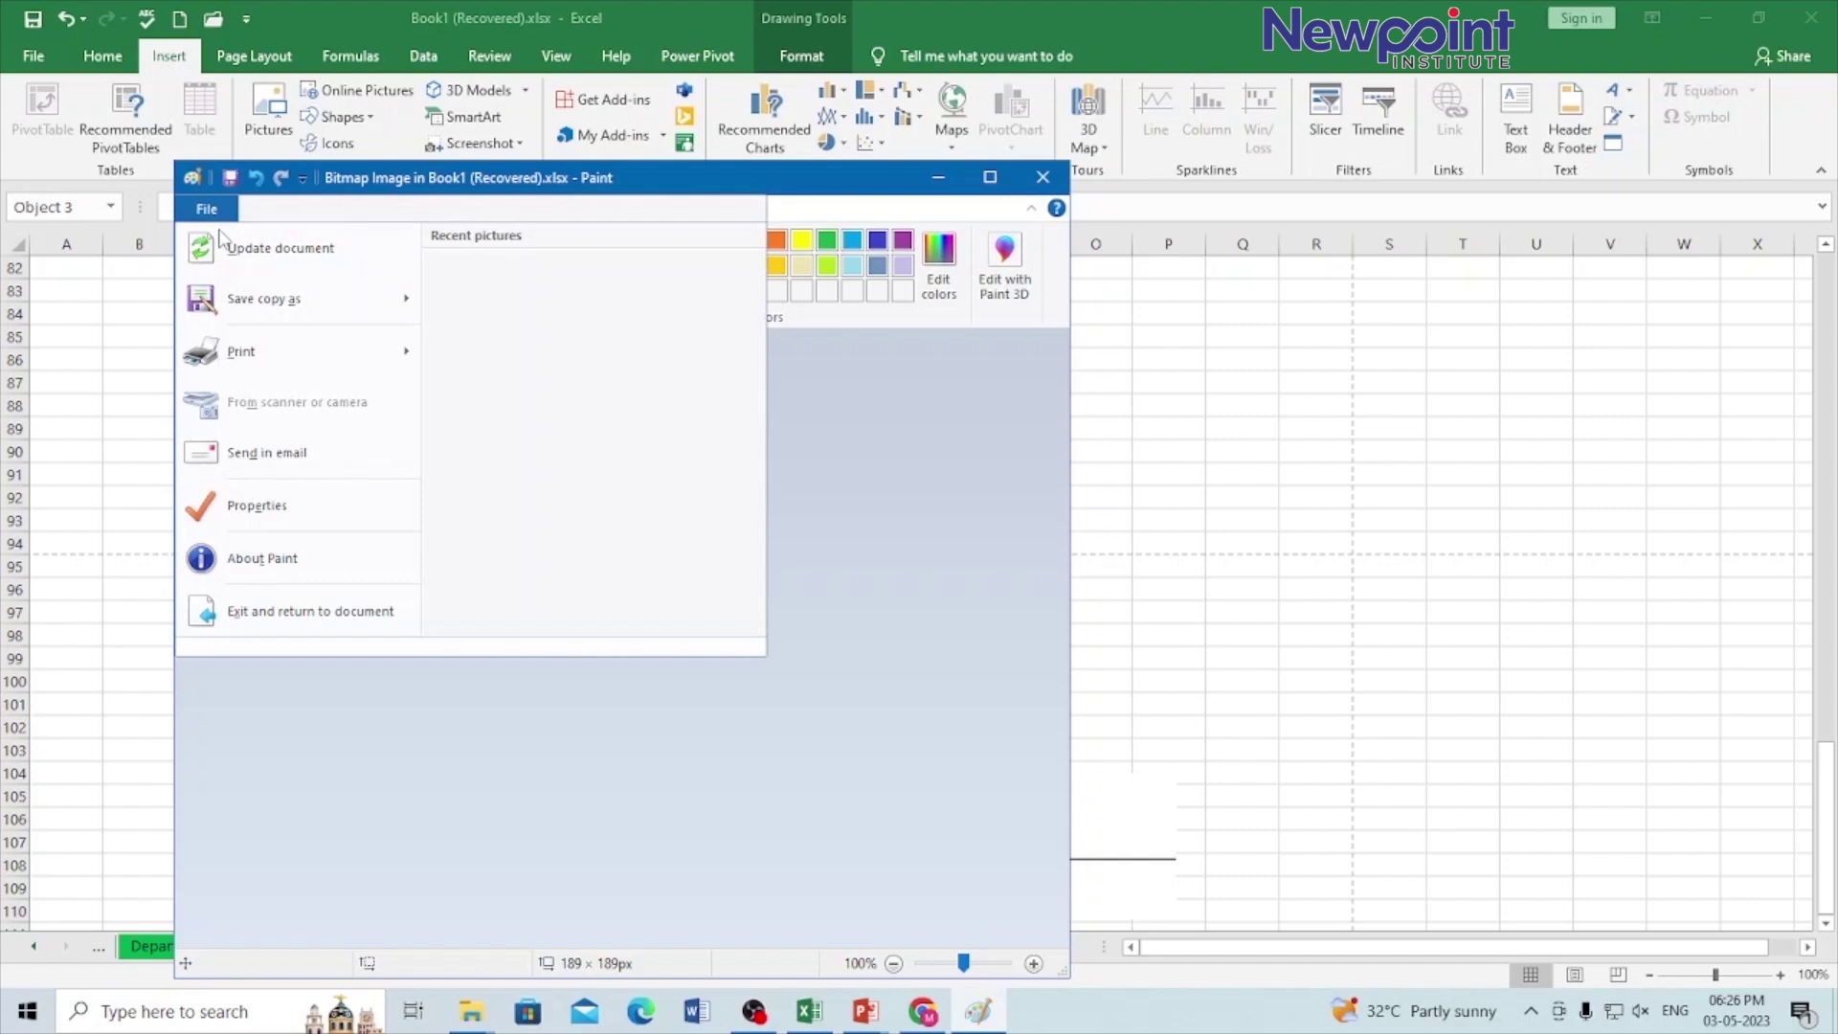
mouse_move(328, 297)
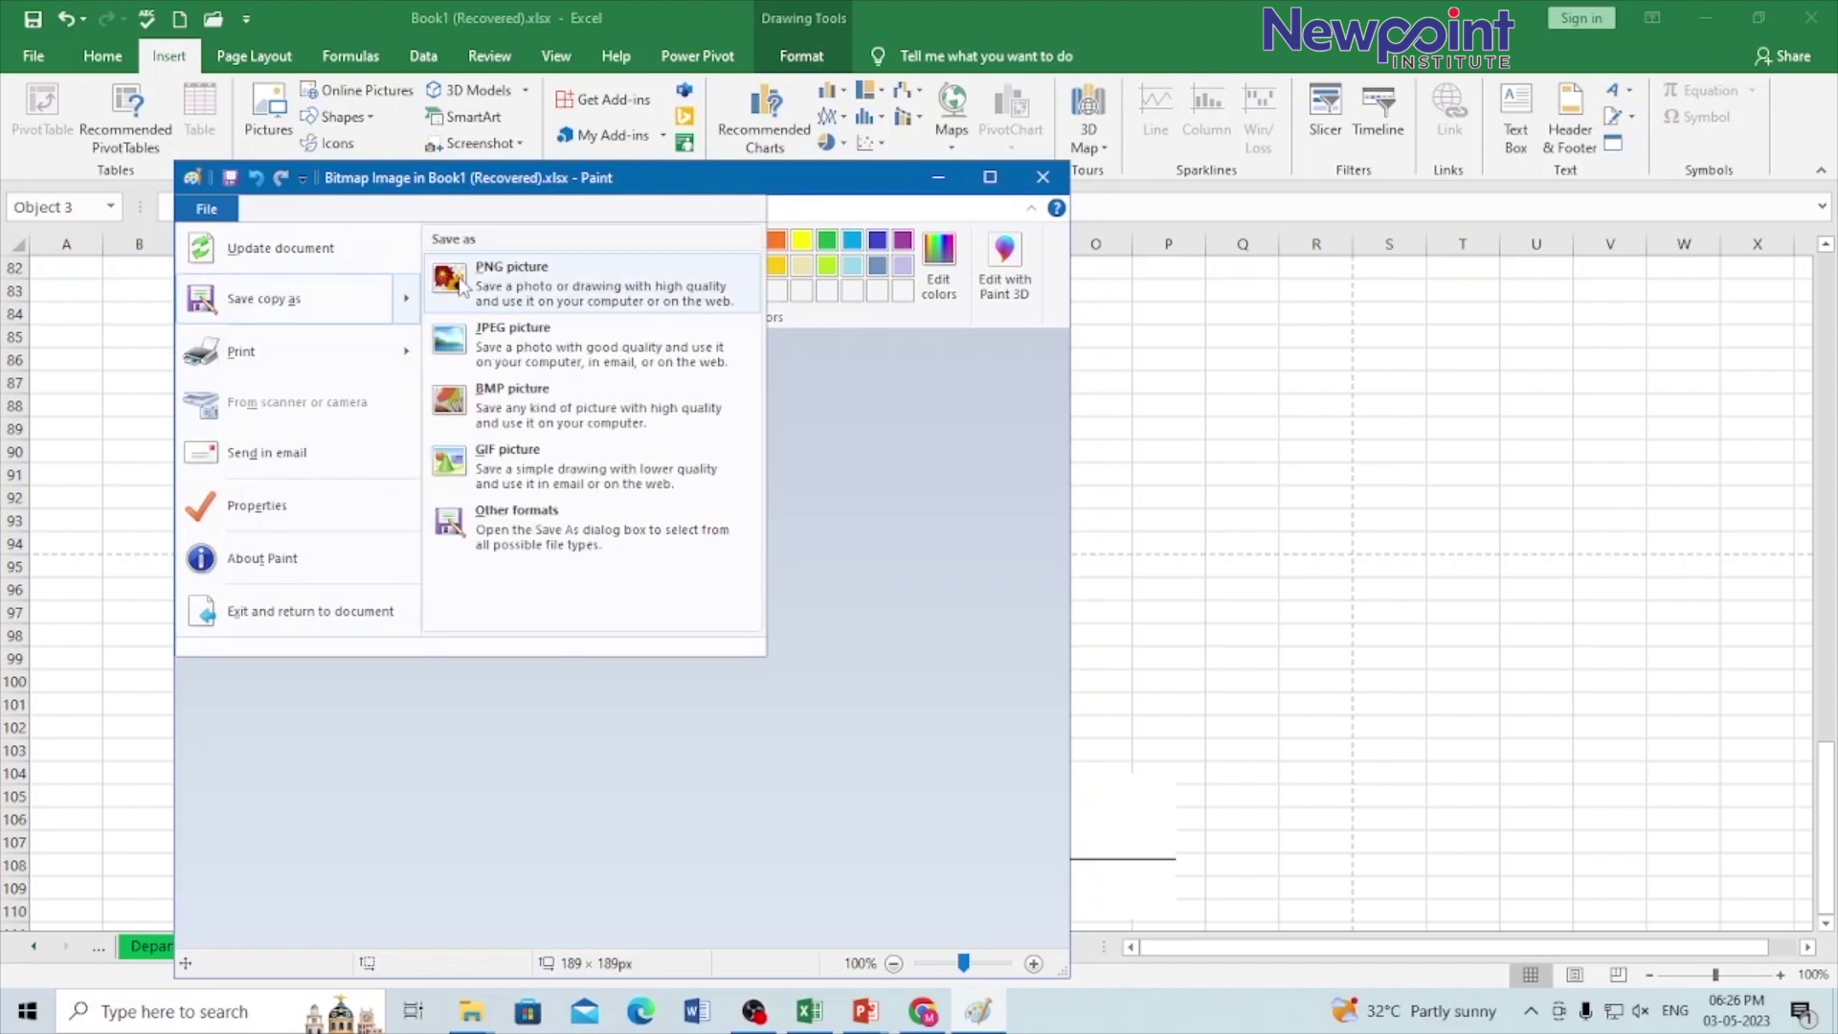
click(433, 286)
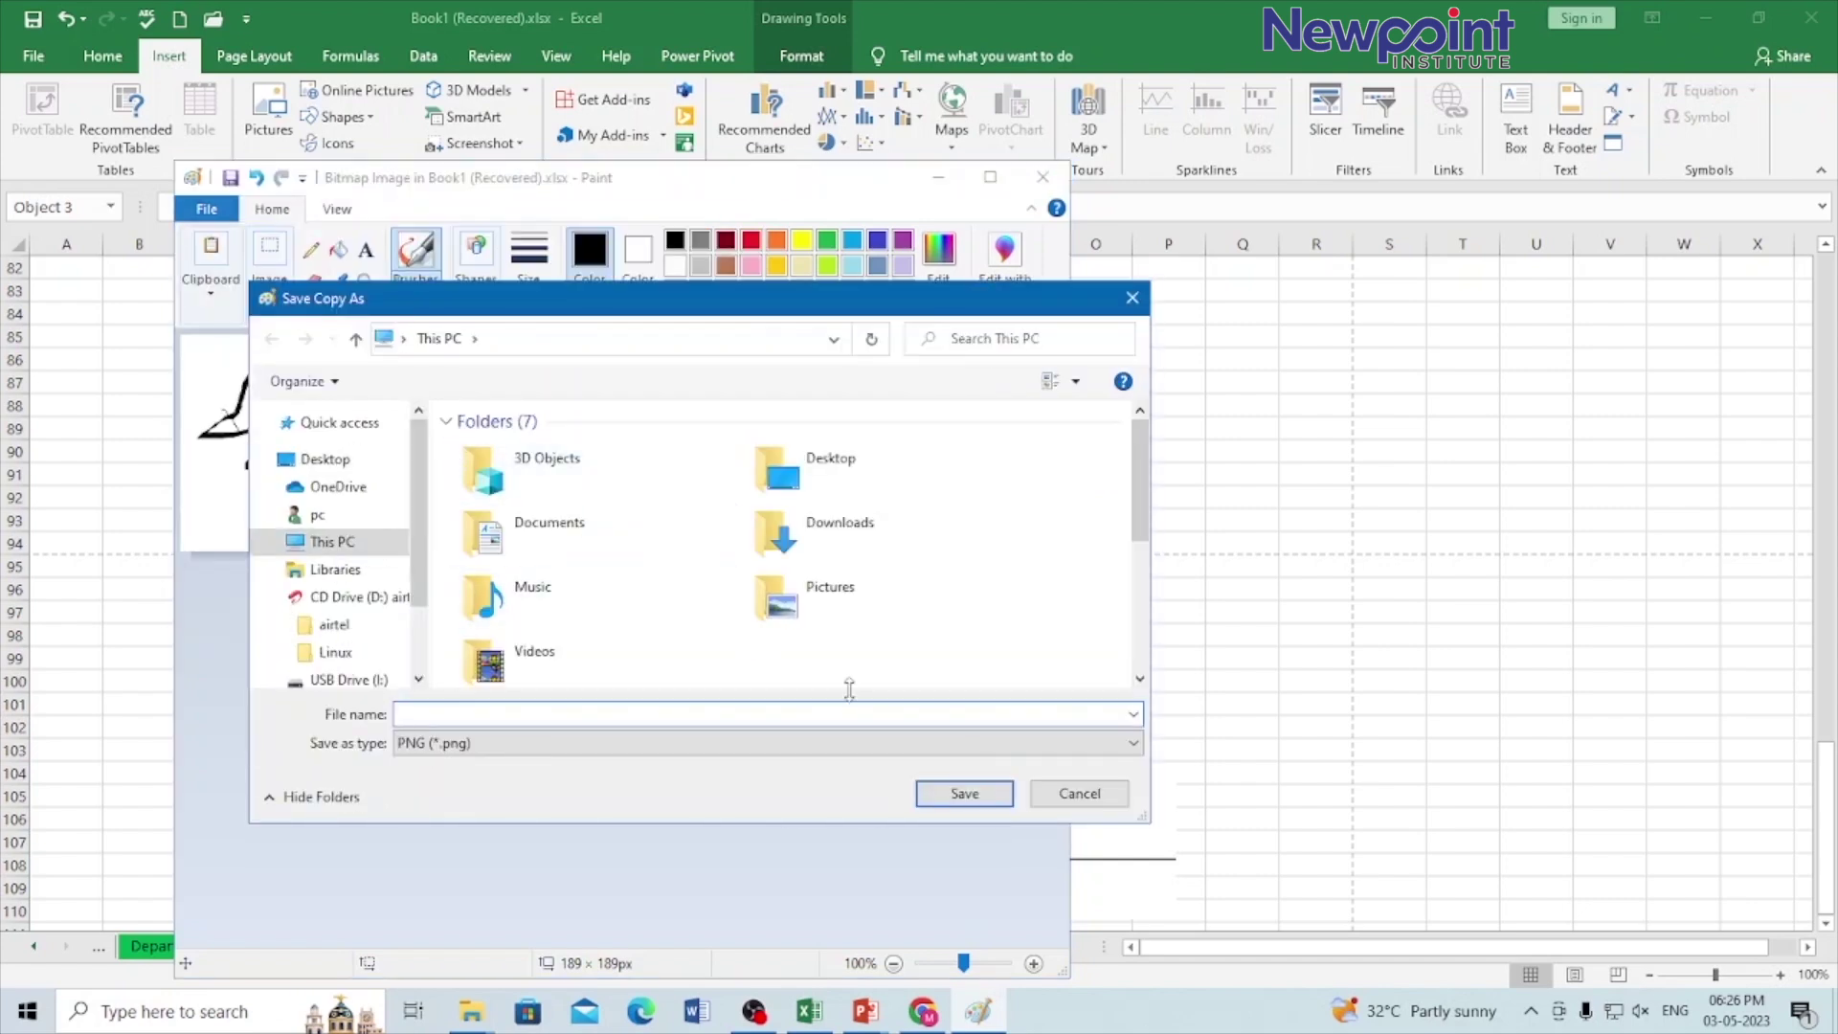
text(diagram)
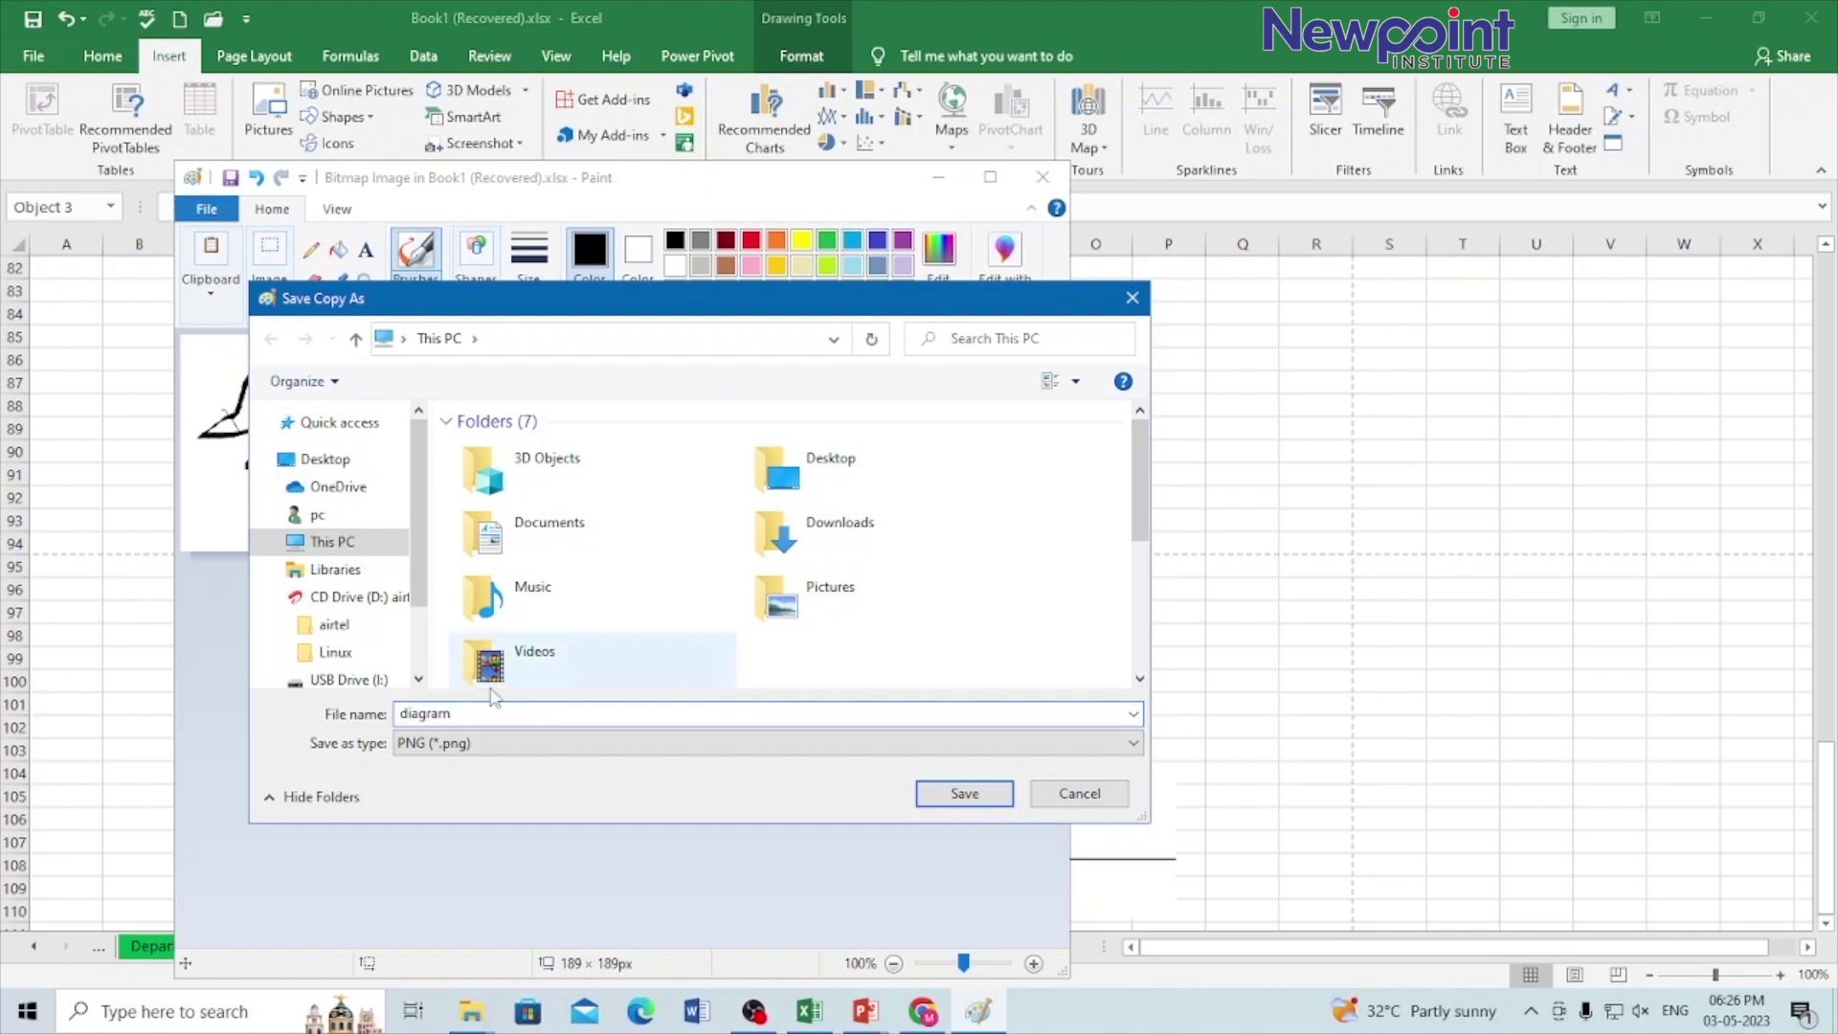
click(325, 458)
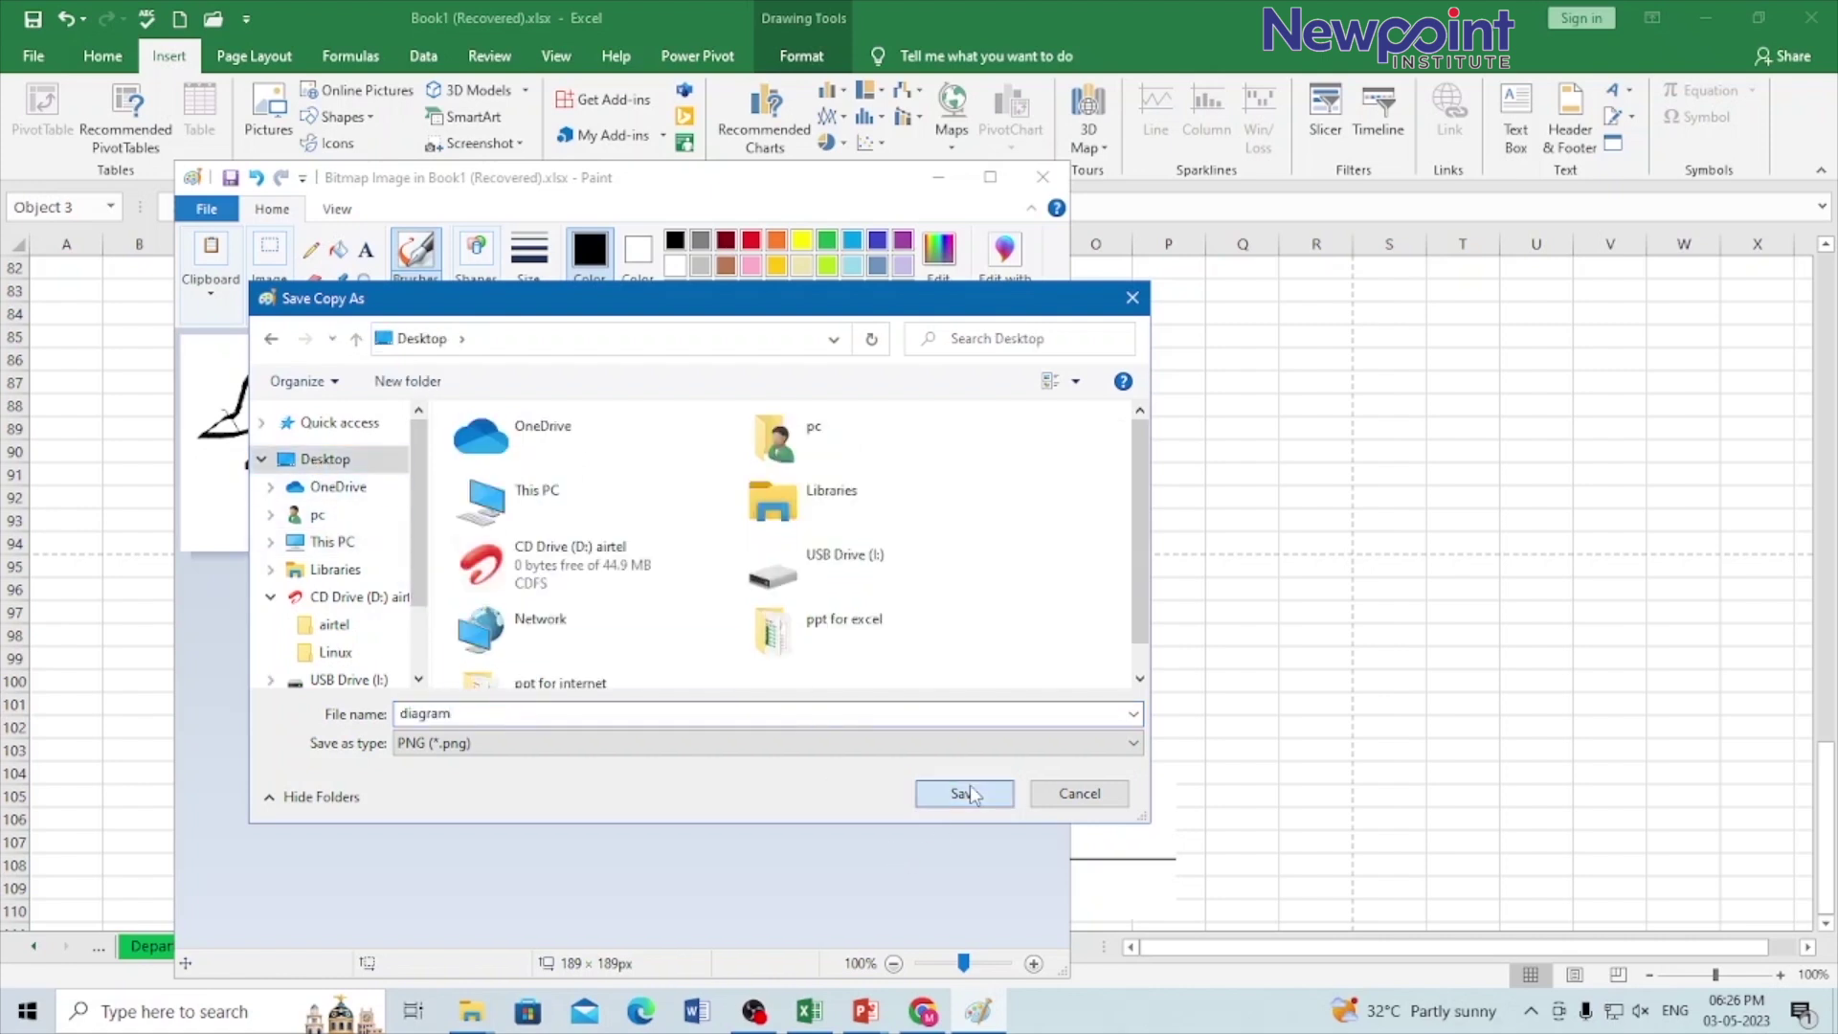
click(964, 794)
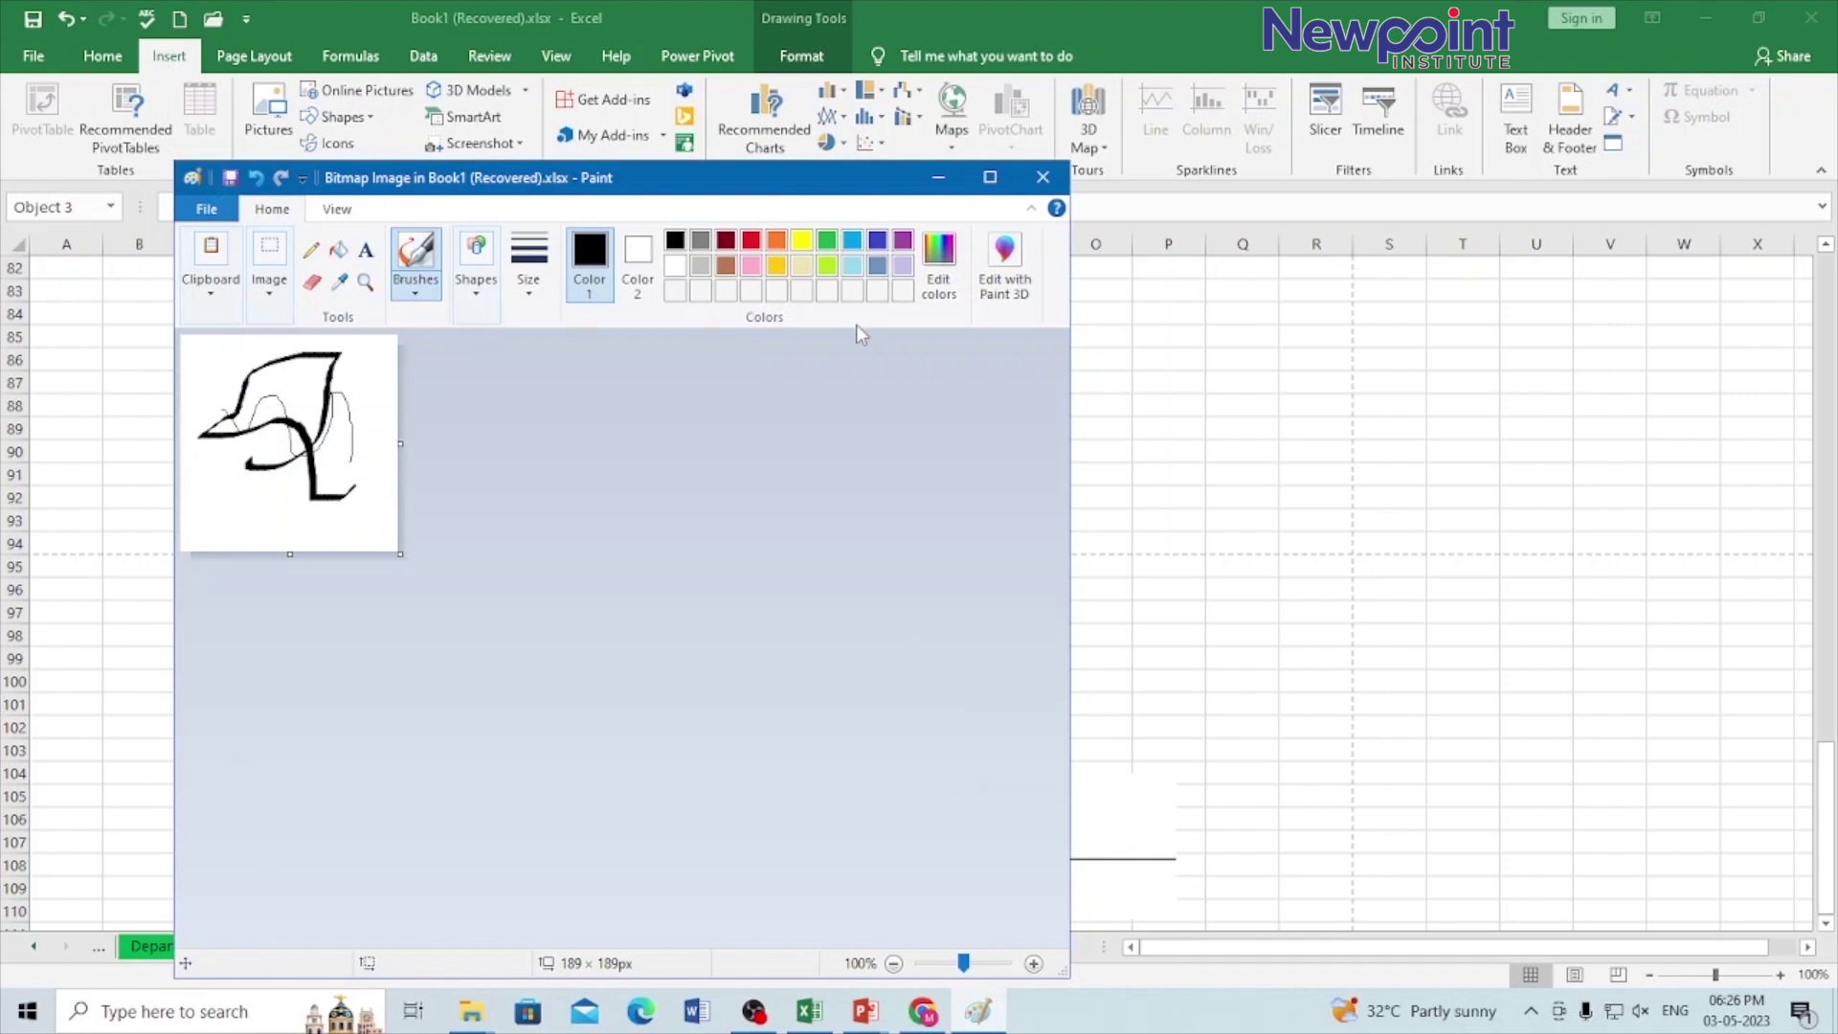
Step: Move the sketch to about columns J–L, rows 85–94, and cancel the stray EMBED formula edit
click(1042, 177)
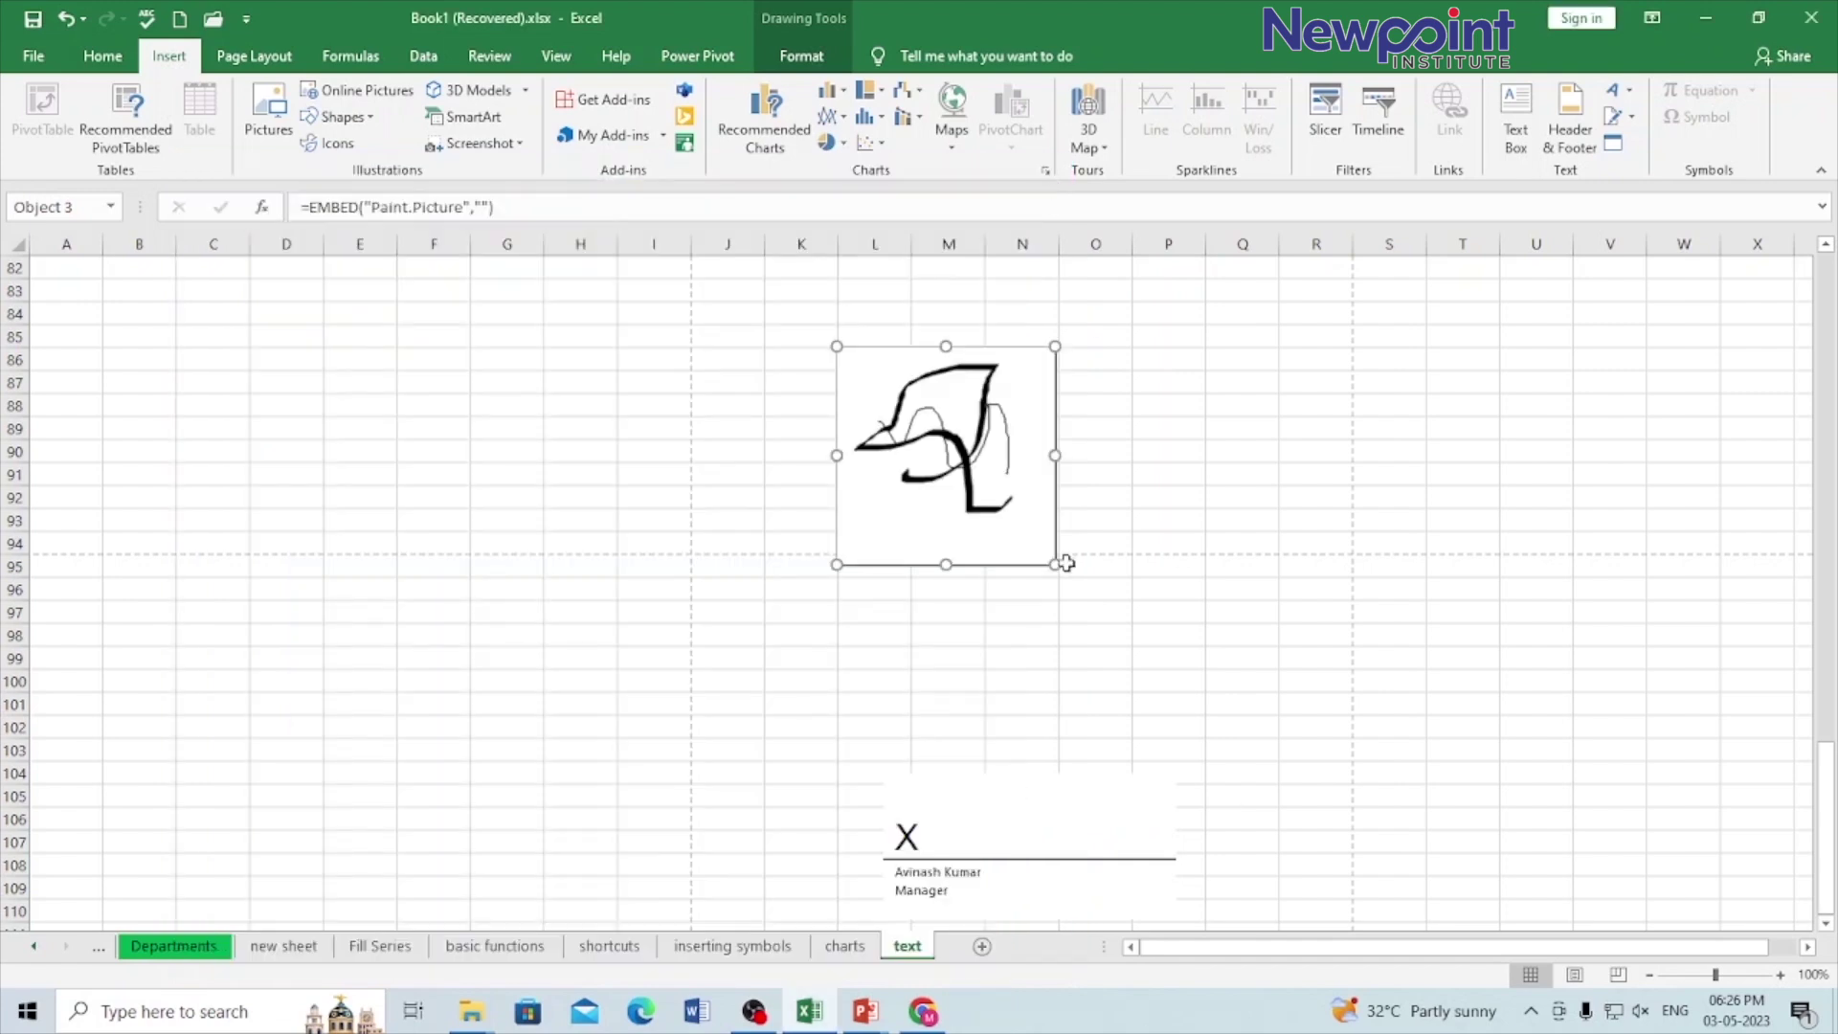
mouse_move(974, 460)
mouse_down()
mouse_move(577, 326)
mouse_move(534, 333)
mouse_up()
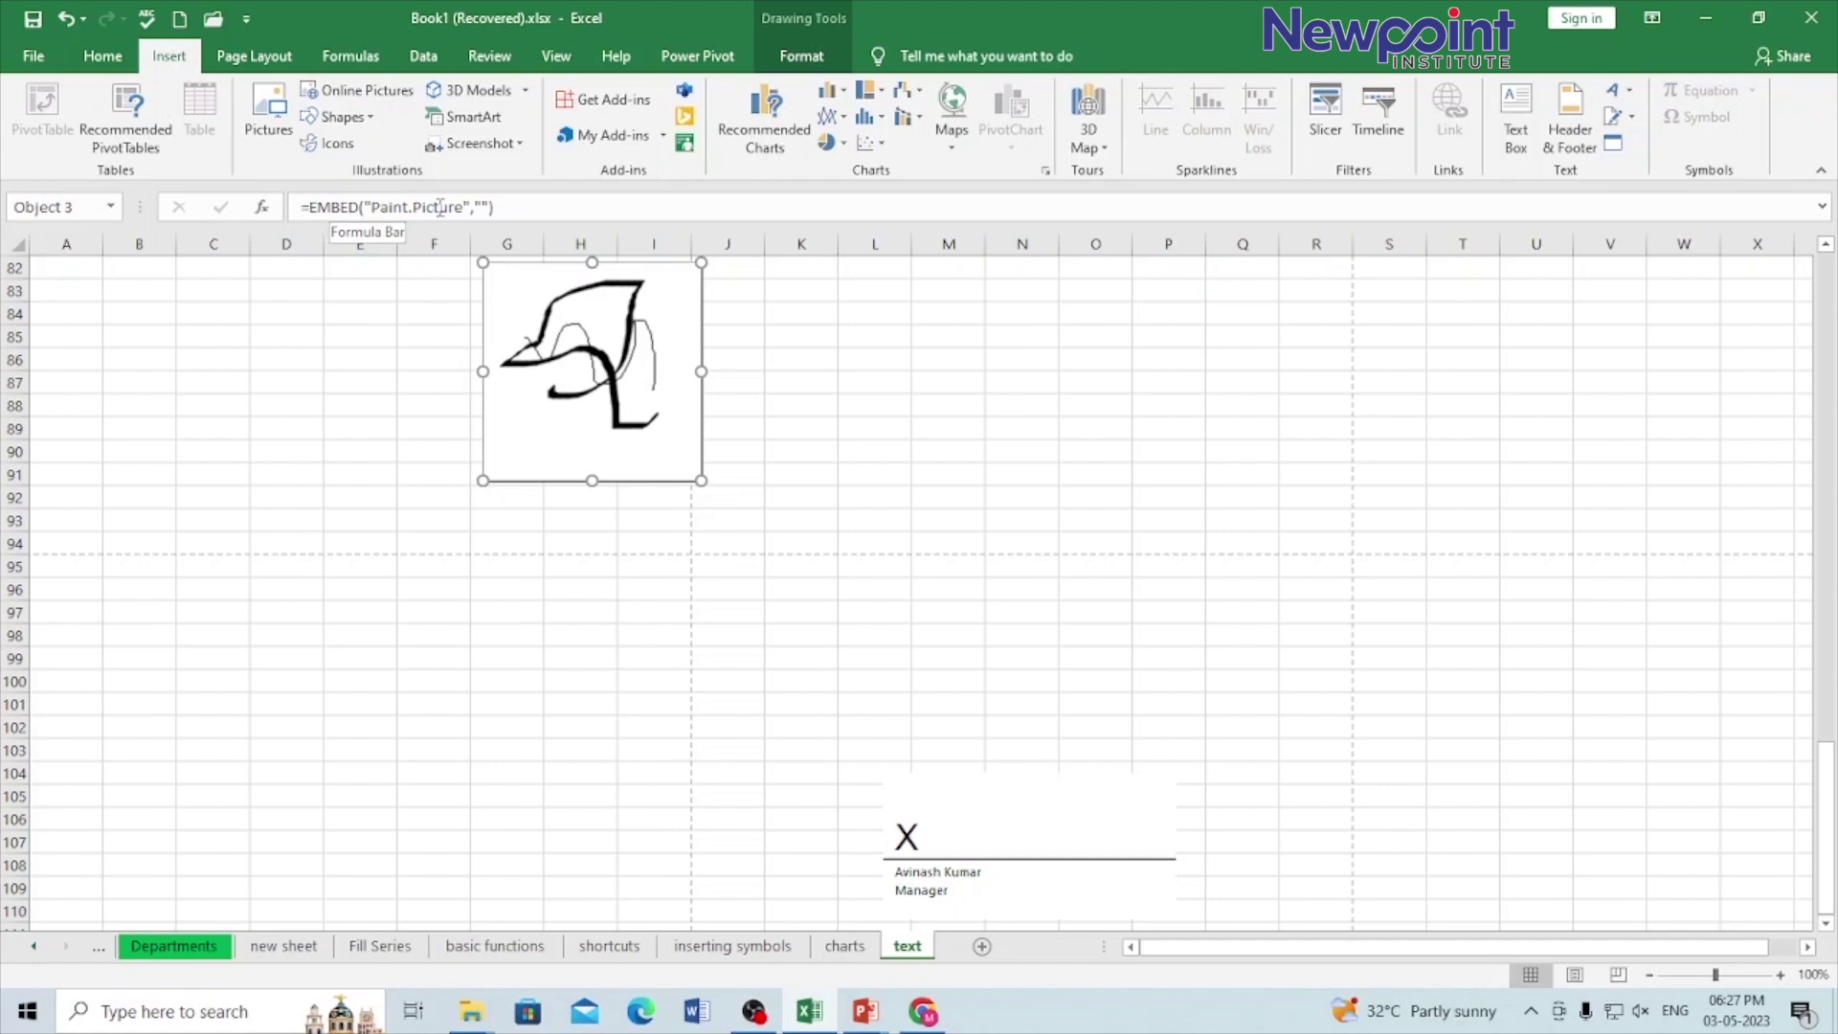
click(465, 206)
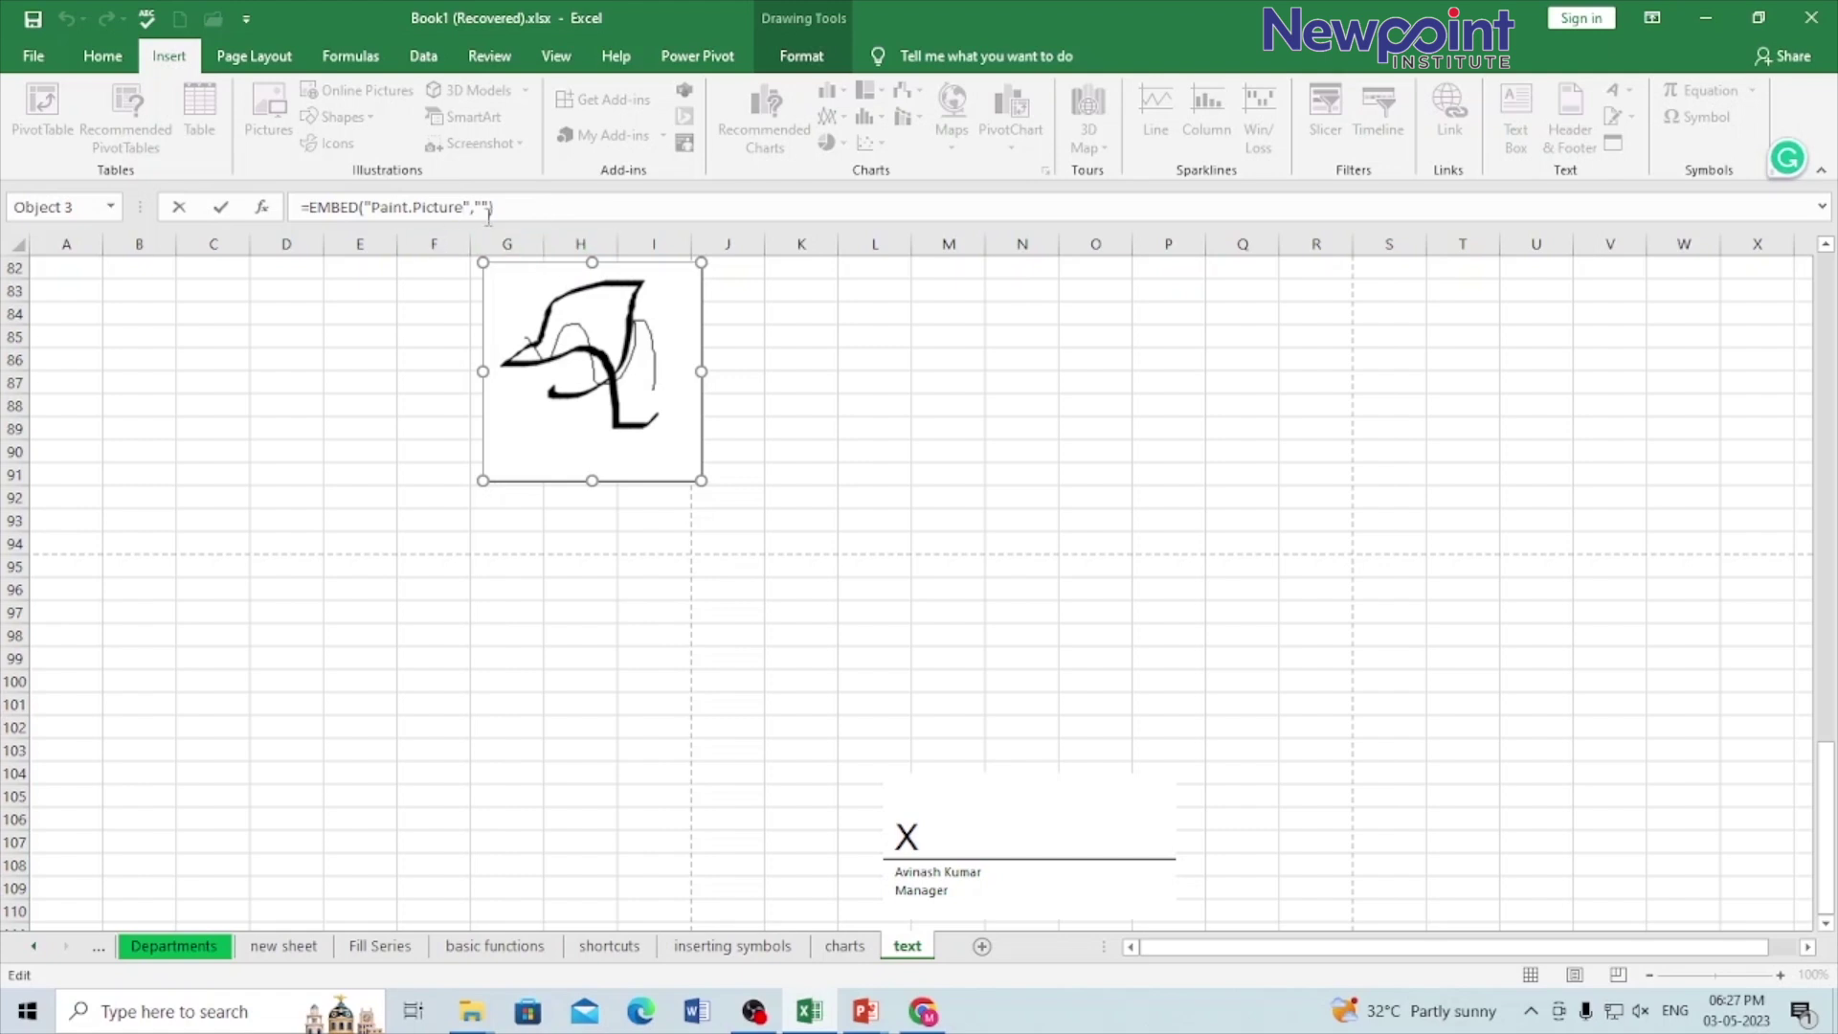
click(585, 350)
click(937, 572)
click(528, 291)
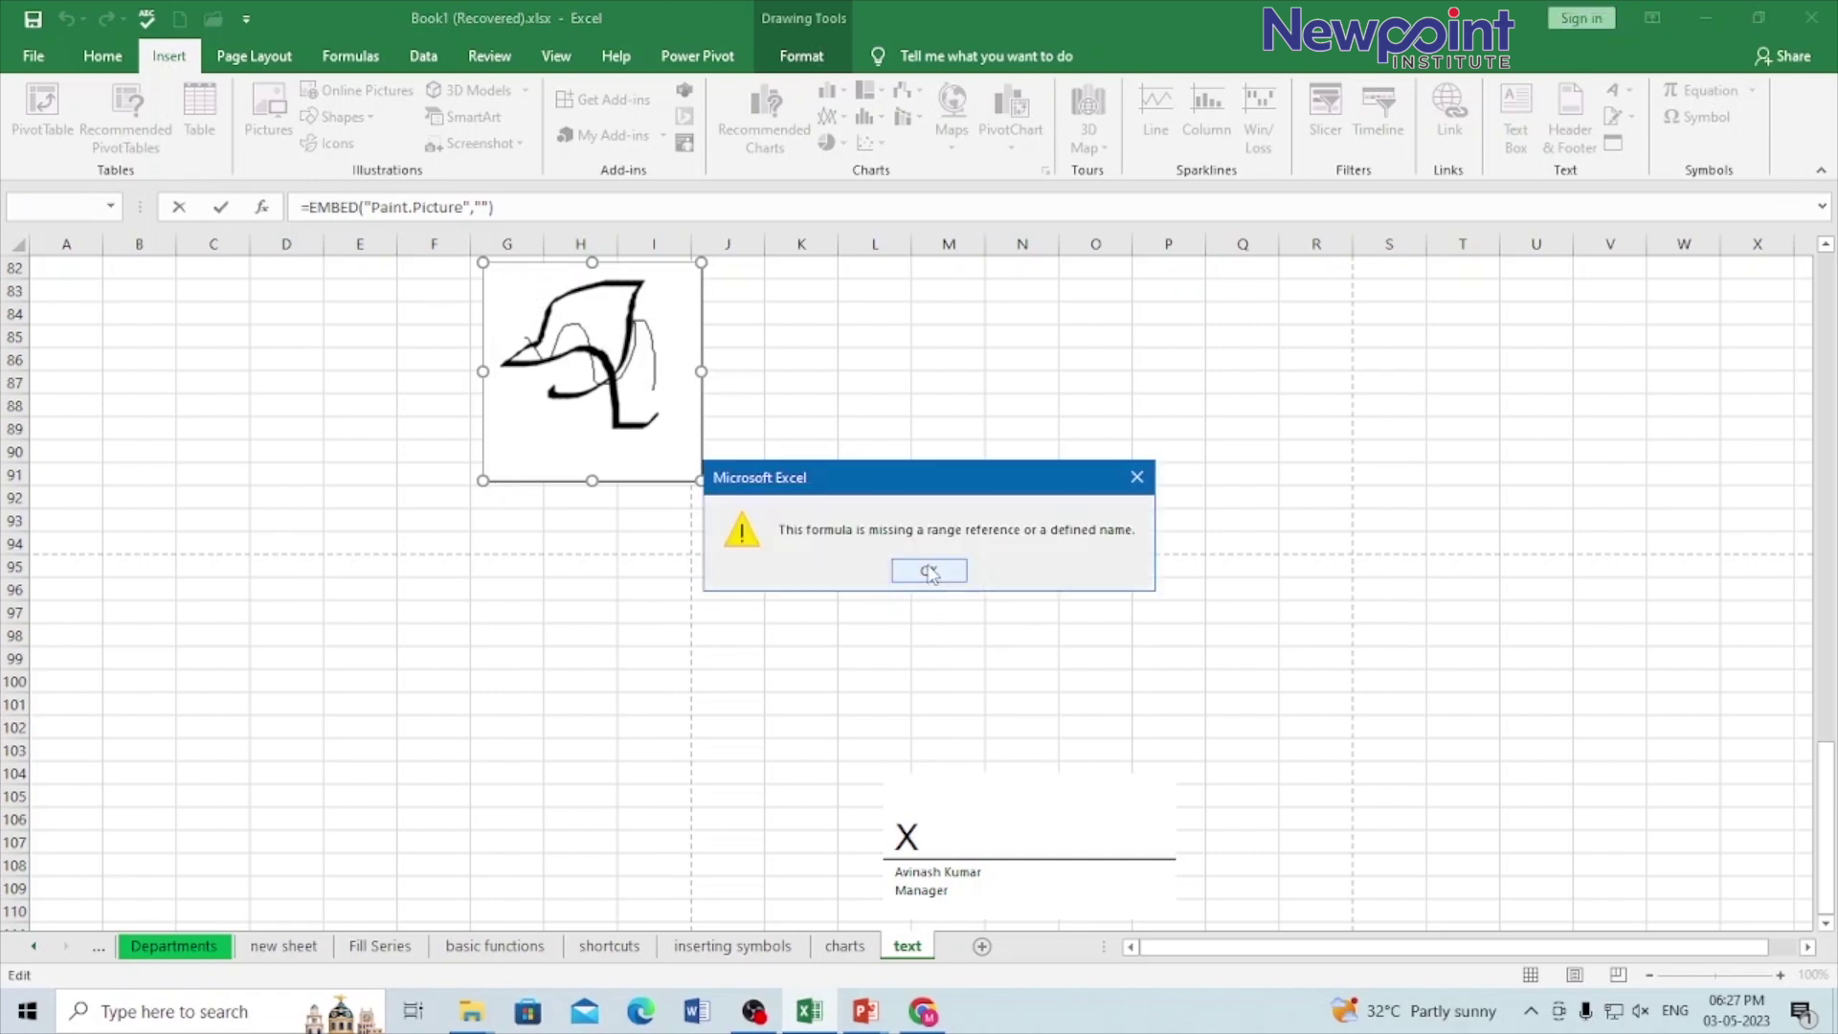
click(928, 571)
click(829, 356)
click(603, 273)
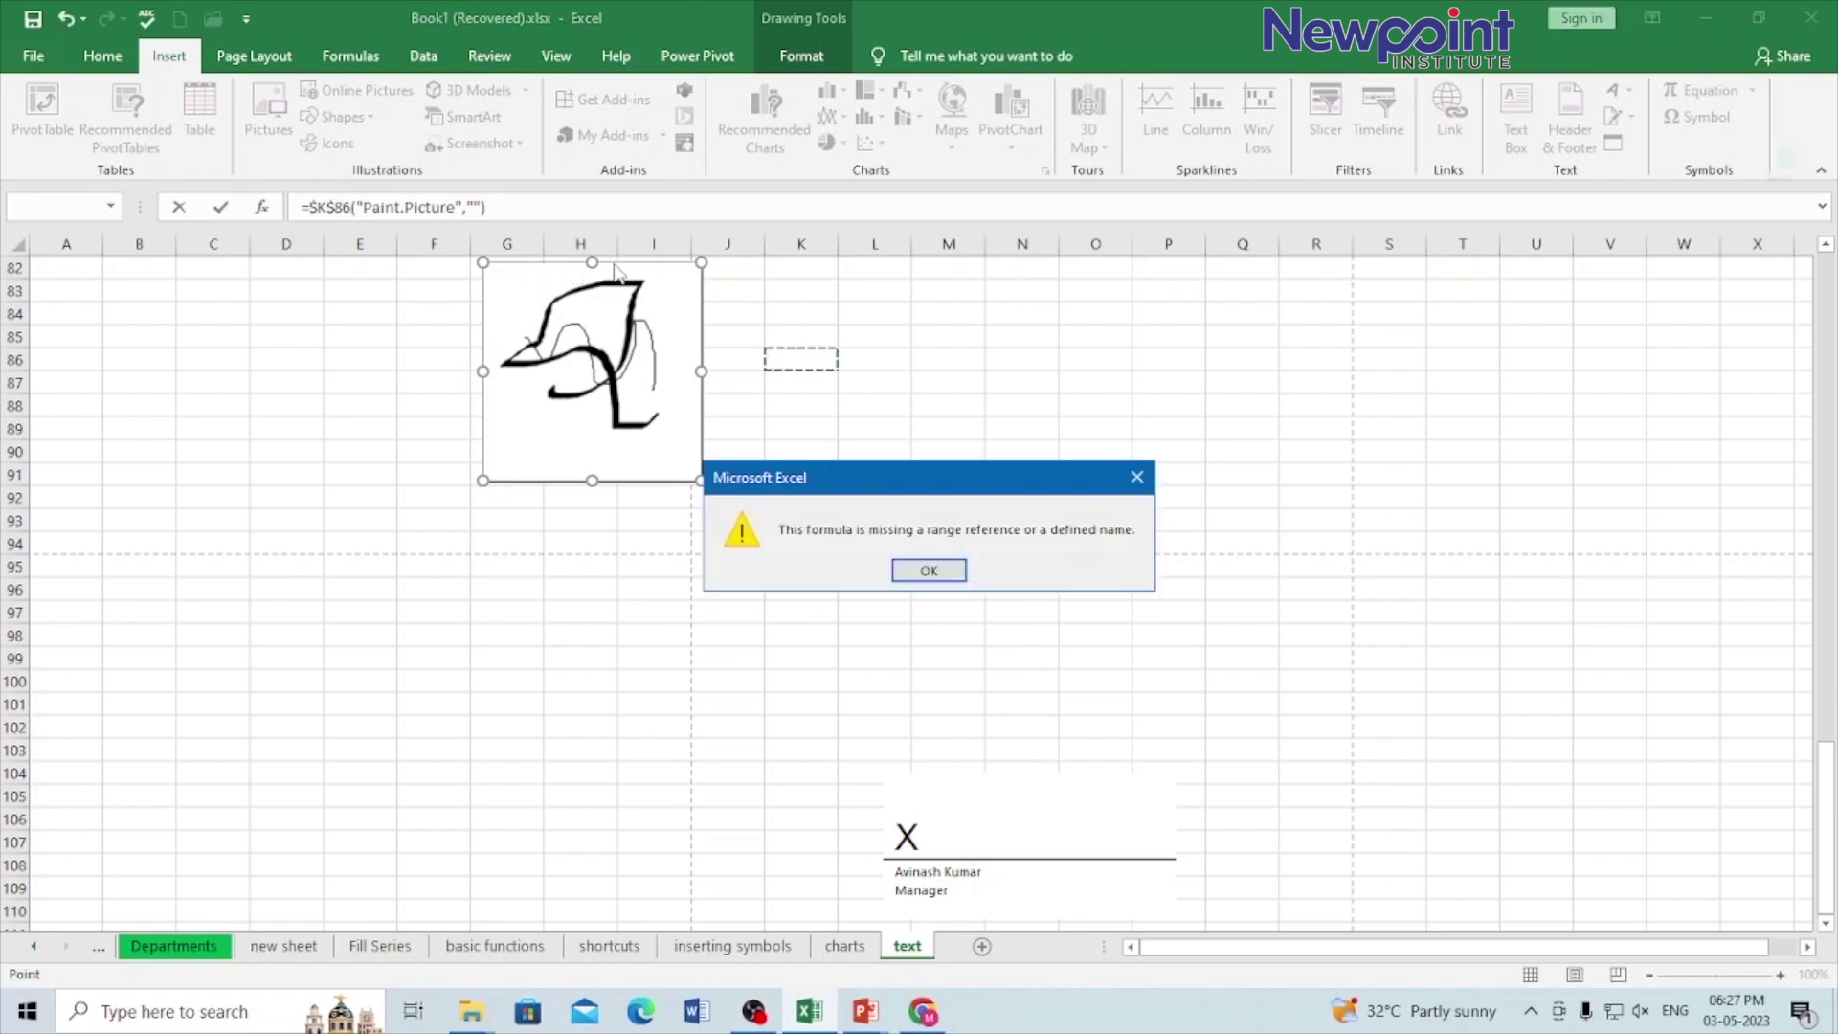
click(935, 568)
key(Escape)
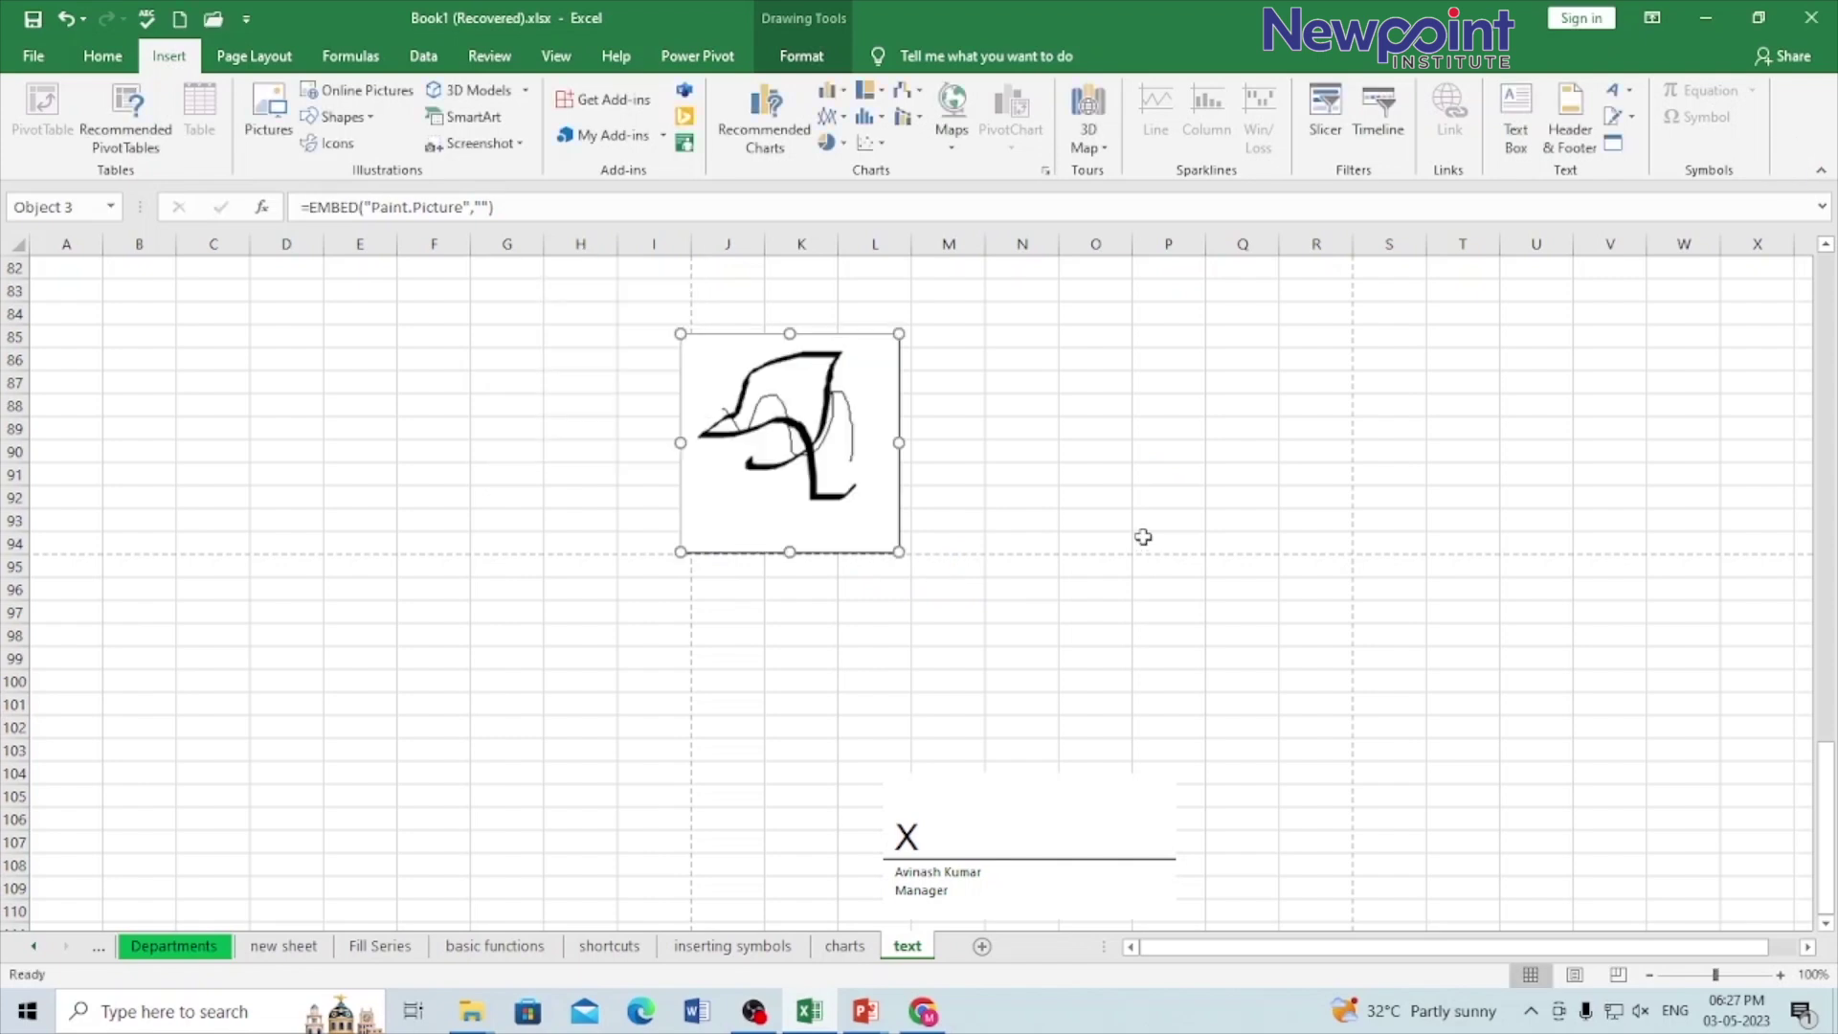
double_click(792, 419)
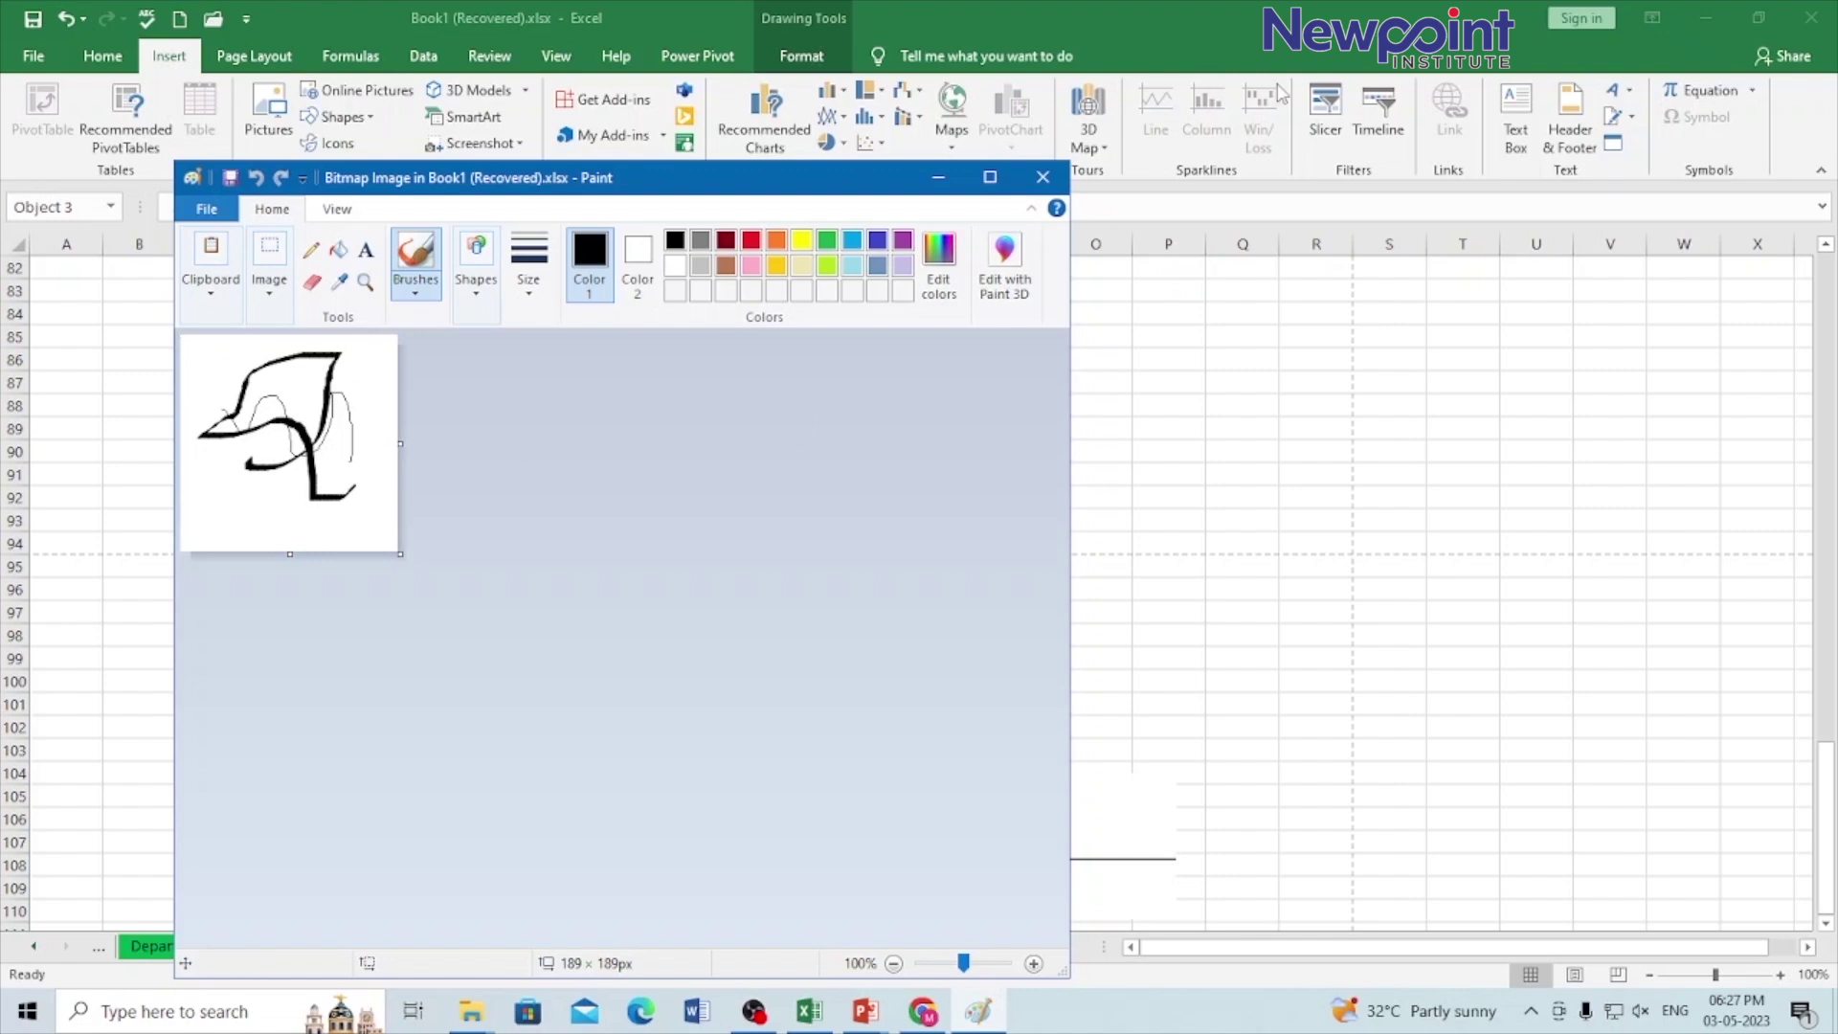
click(1043, 178)
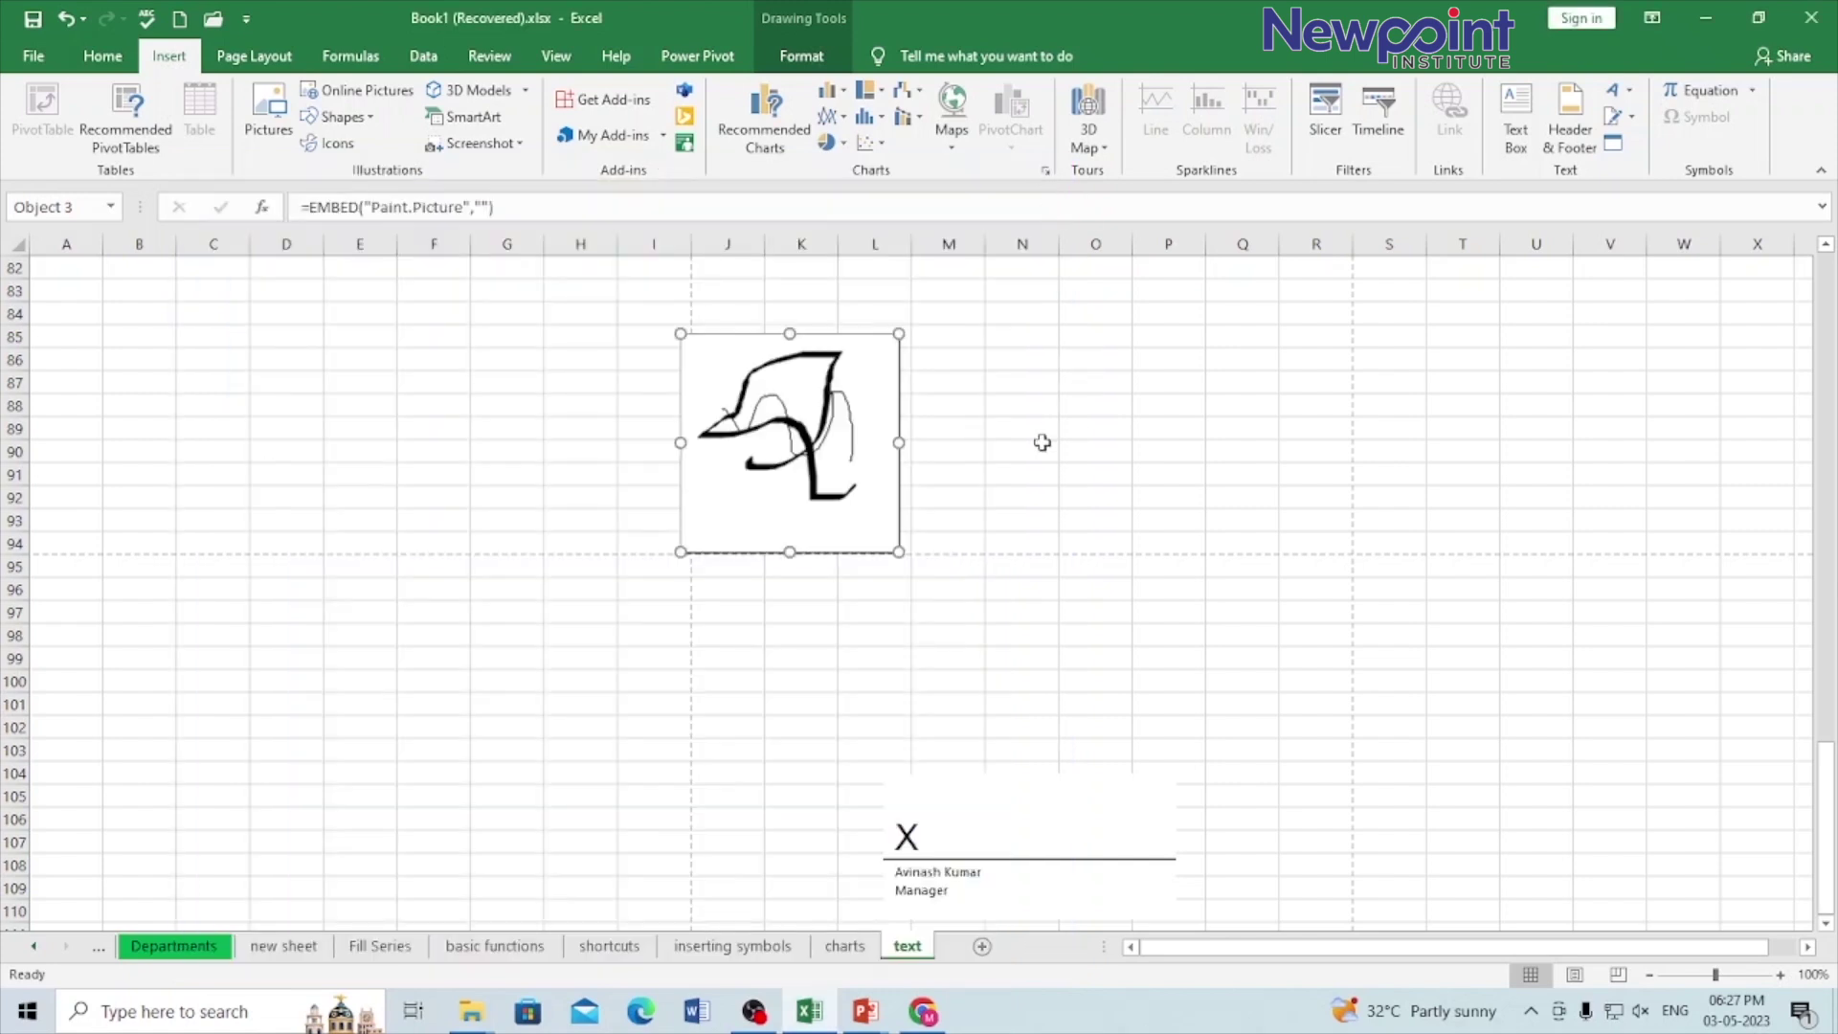